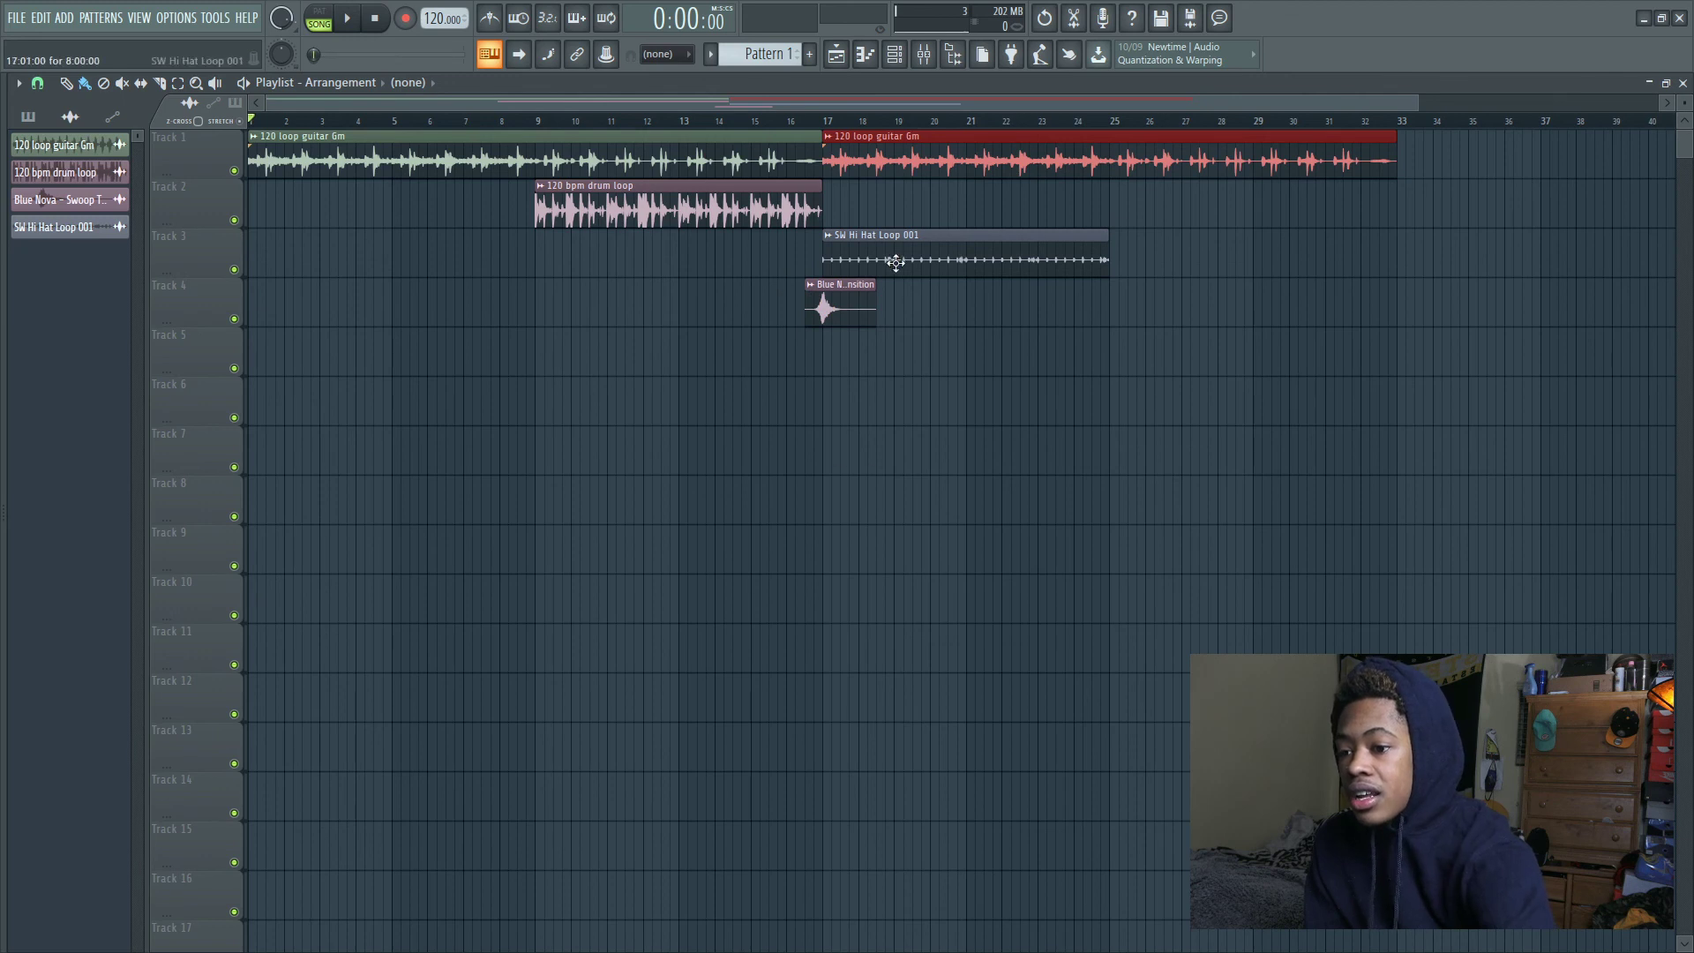
Solo the SW Hi Hat Loop 001 track, play it briefly from bar 17, and bring the other tracks back
{"action": "right_click", "coordinate": [234, 270]}
{"action": "left_click", "coordinate": [829, 121]}
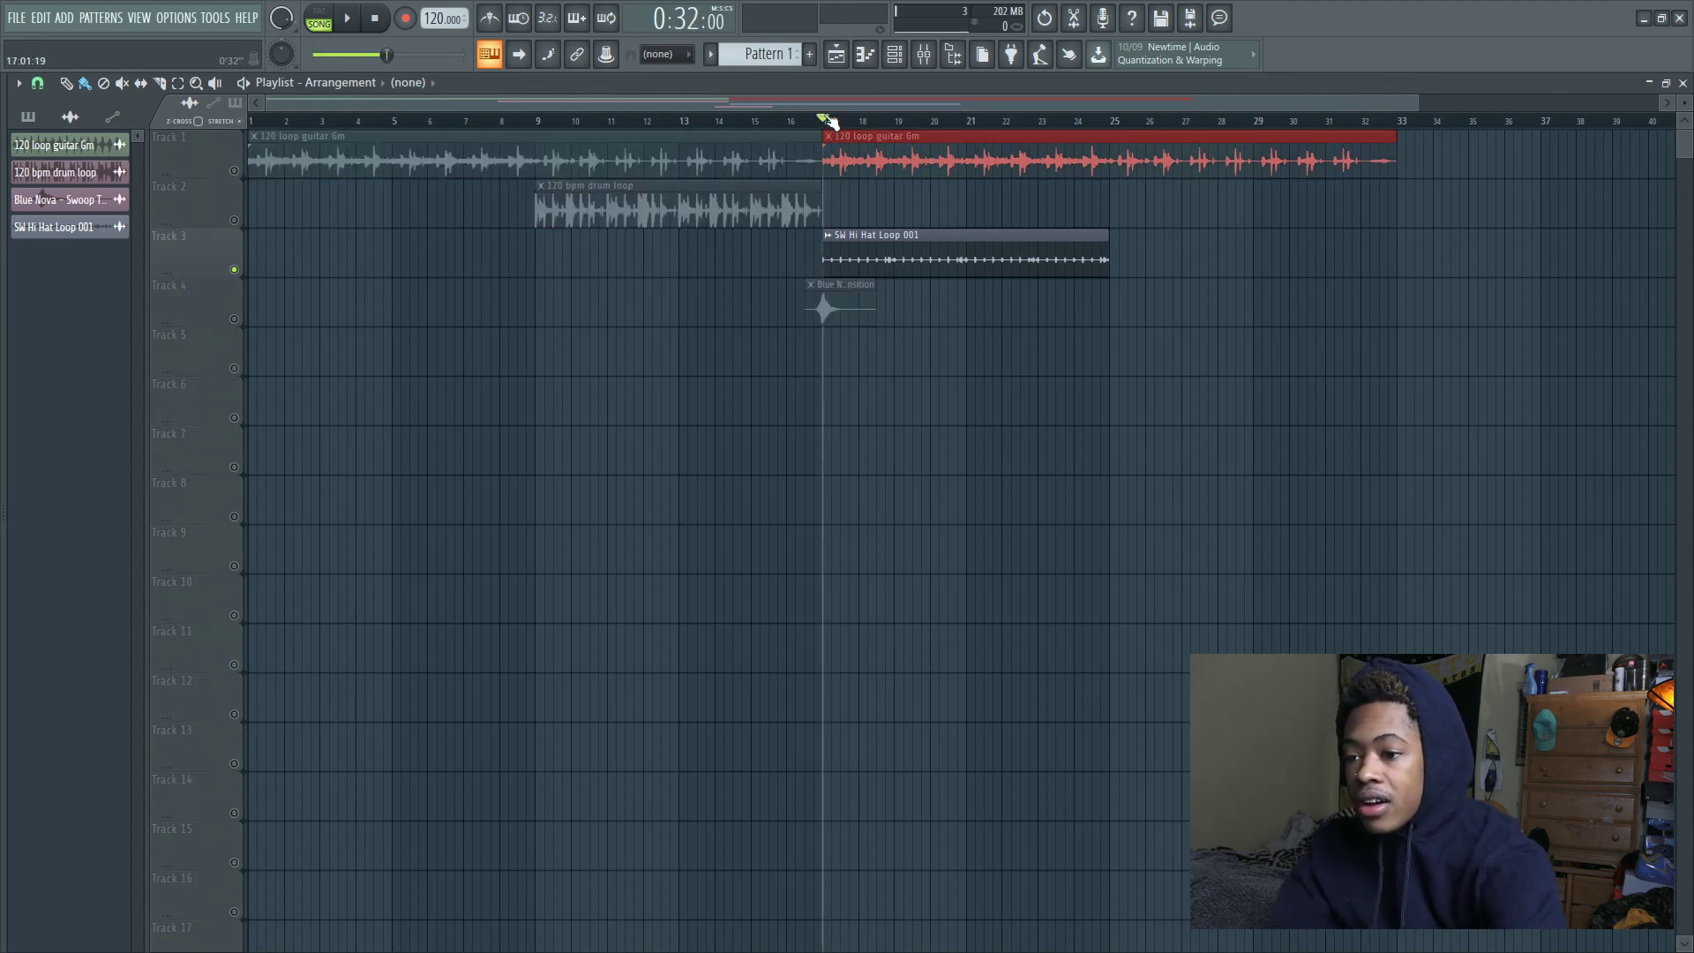
{"action": "key", "text": "space"}
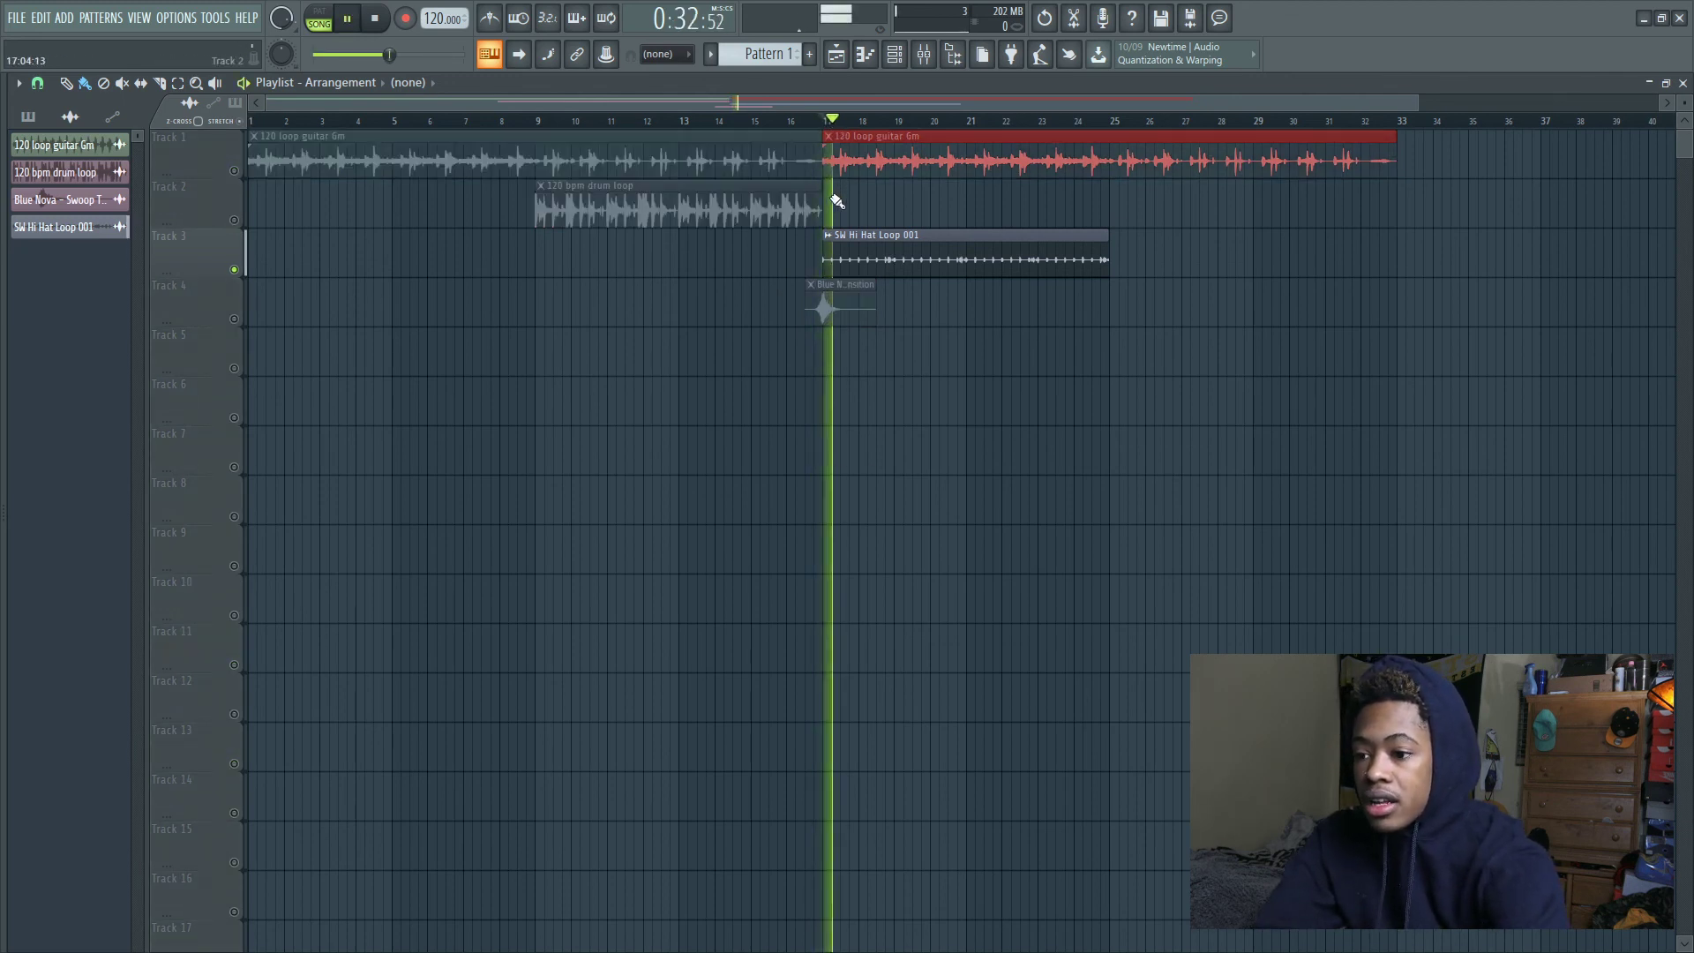
{"action": "key", "text": "space"}
{"action": "right_click", "coordinate": [234, 270]}
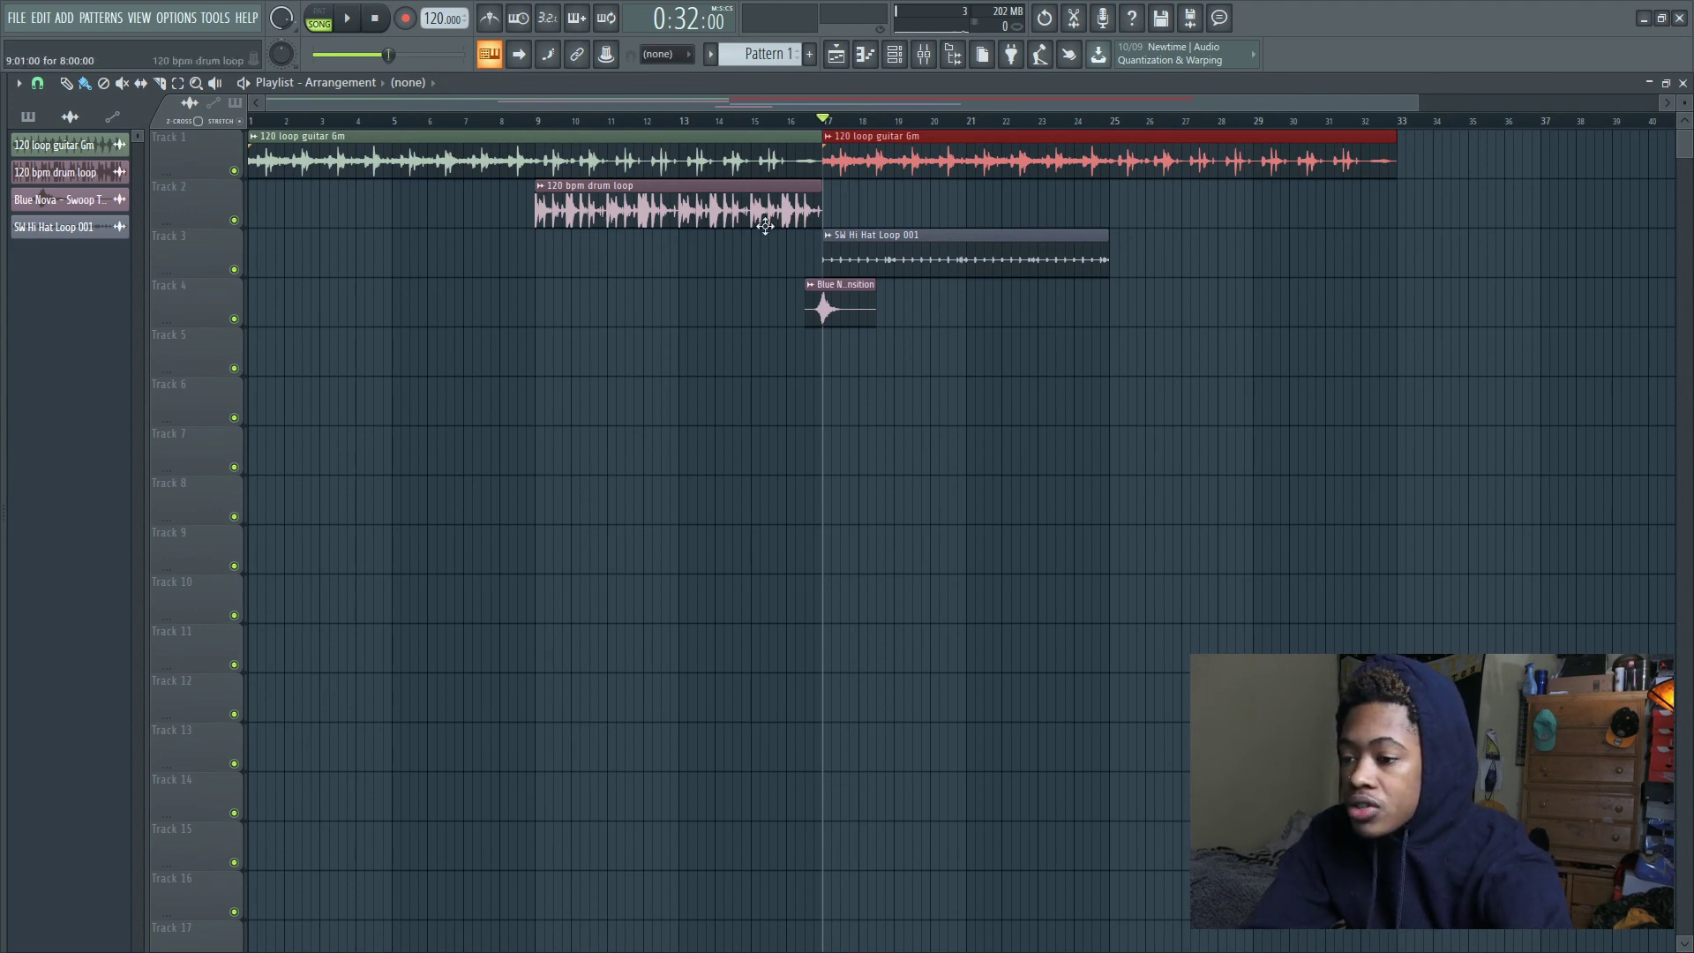
Play the arrangement from the beginning, stop it, and open the channel rack
{"action": "left_click", "coordinate": [528, 125]}
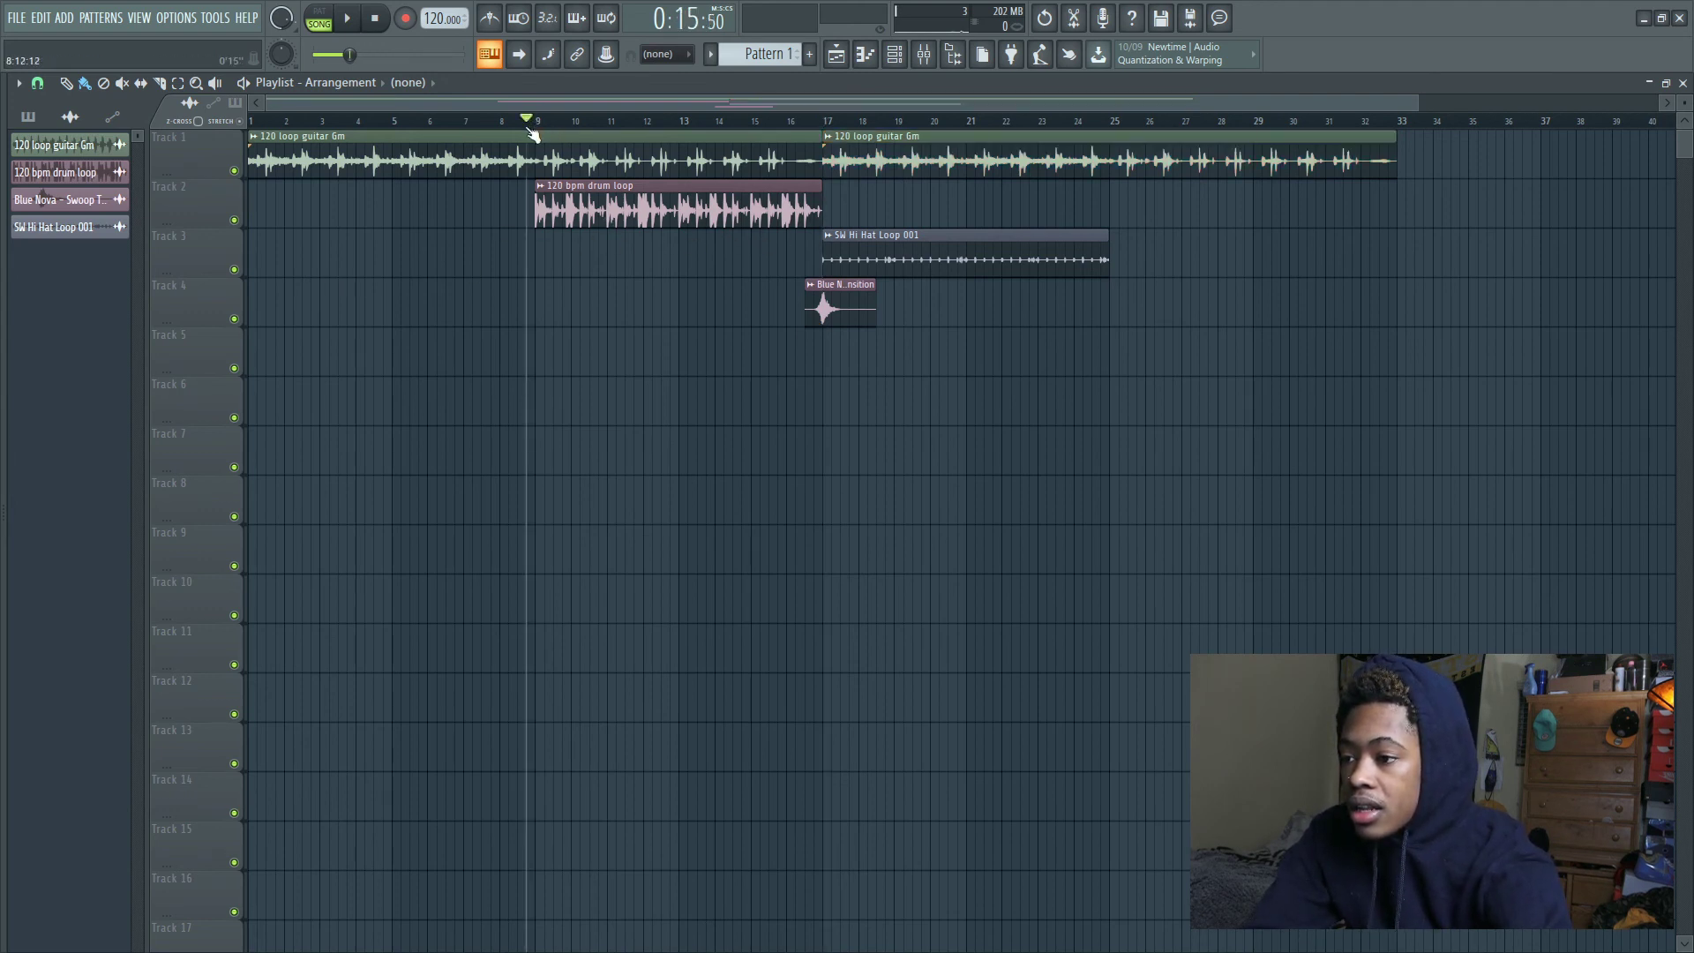
{"action": "left_click", "coordinate": [390, 21]}
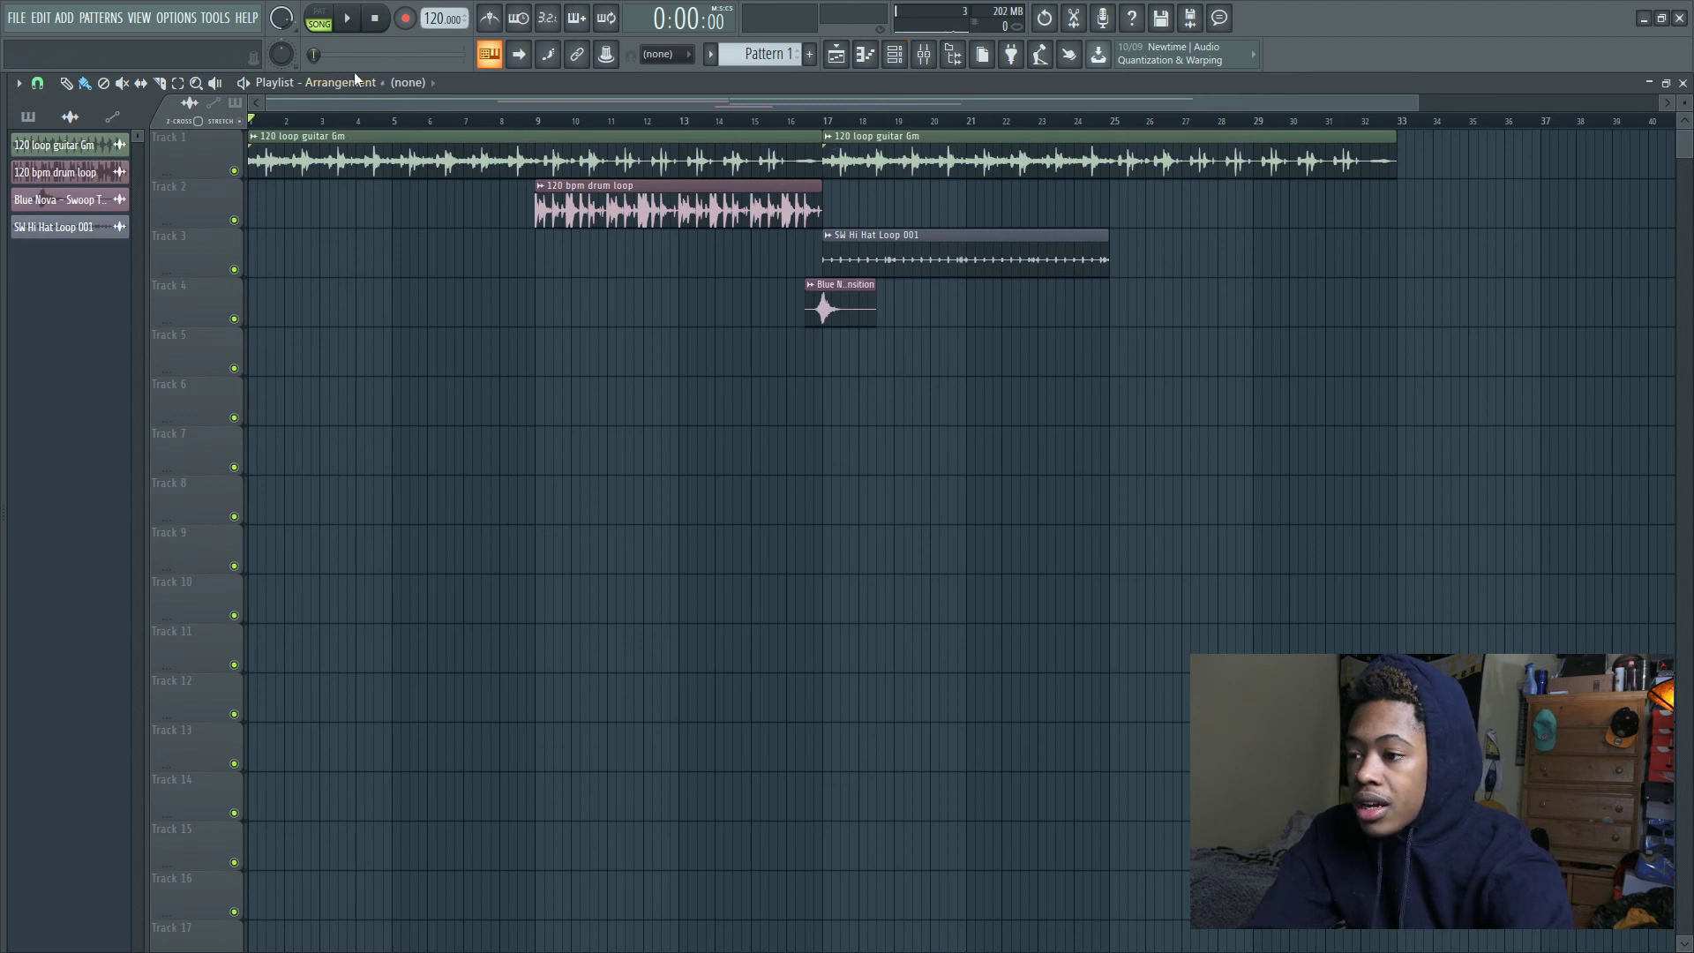
{"action": "left_click", "coordinate": [355, 24]}
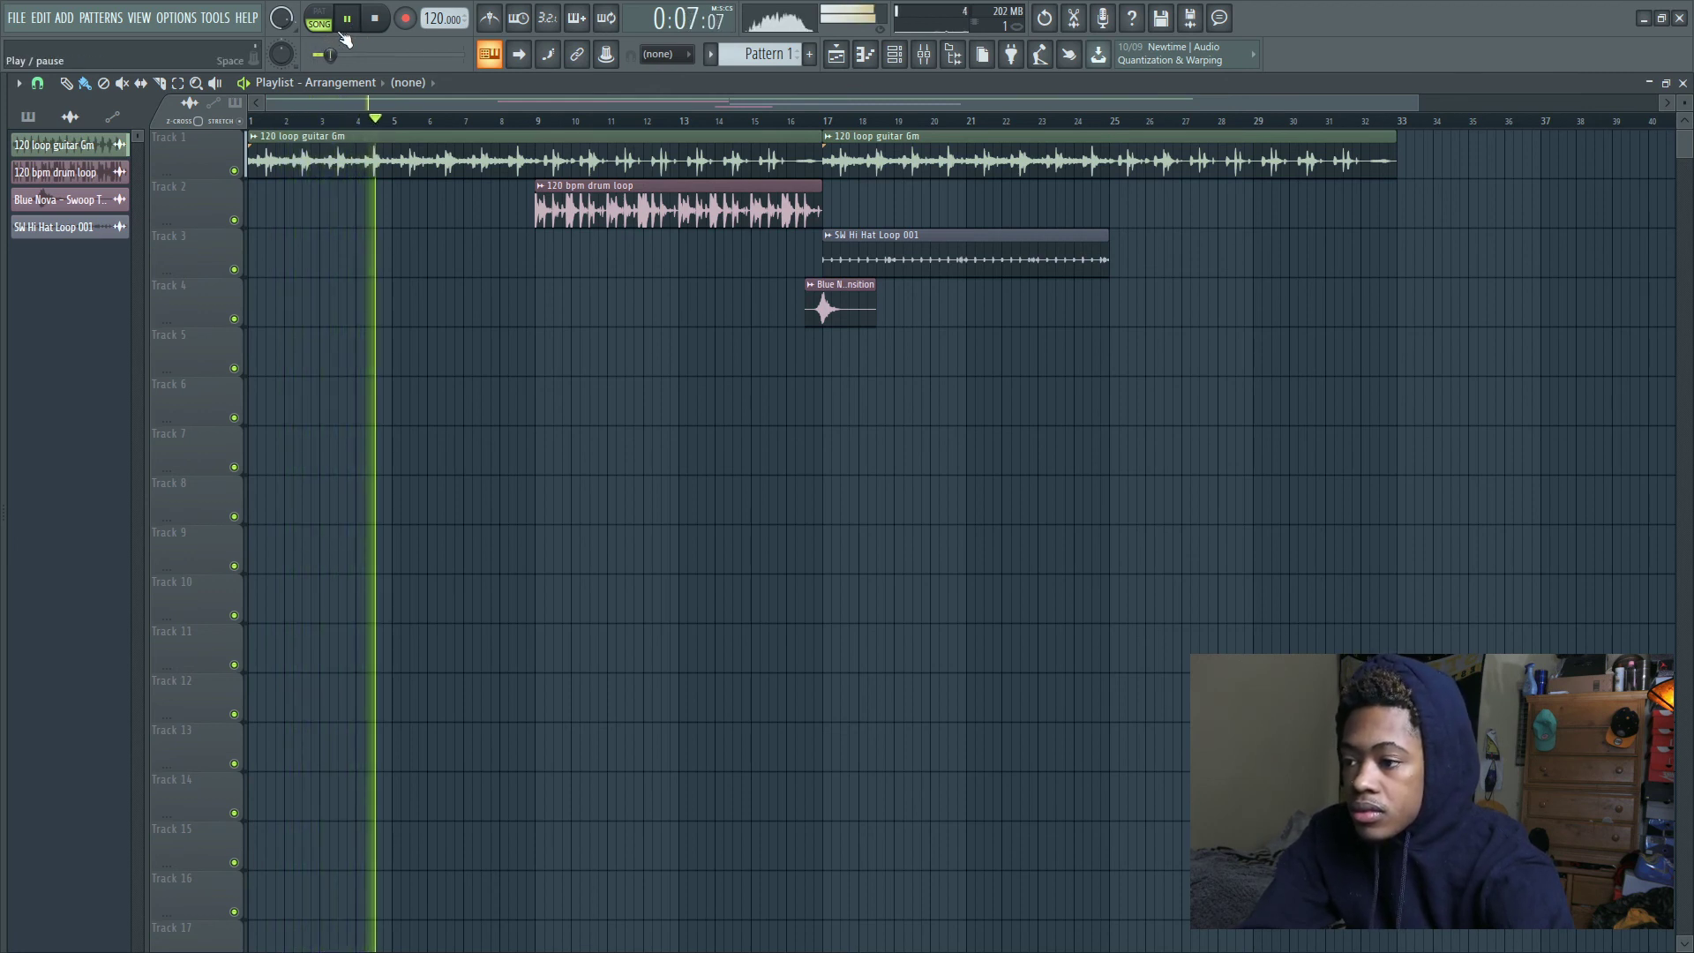
{"action": "left_click", "coordinate": [377, 23]}
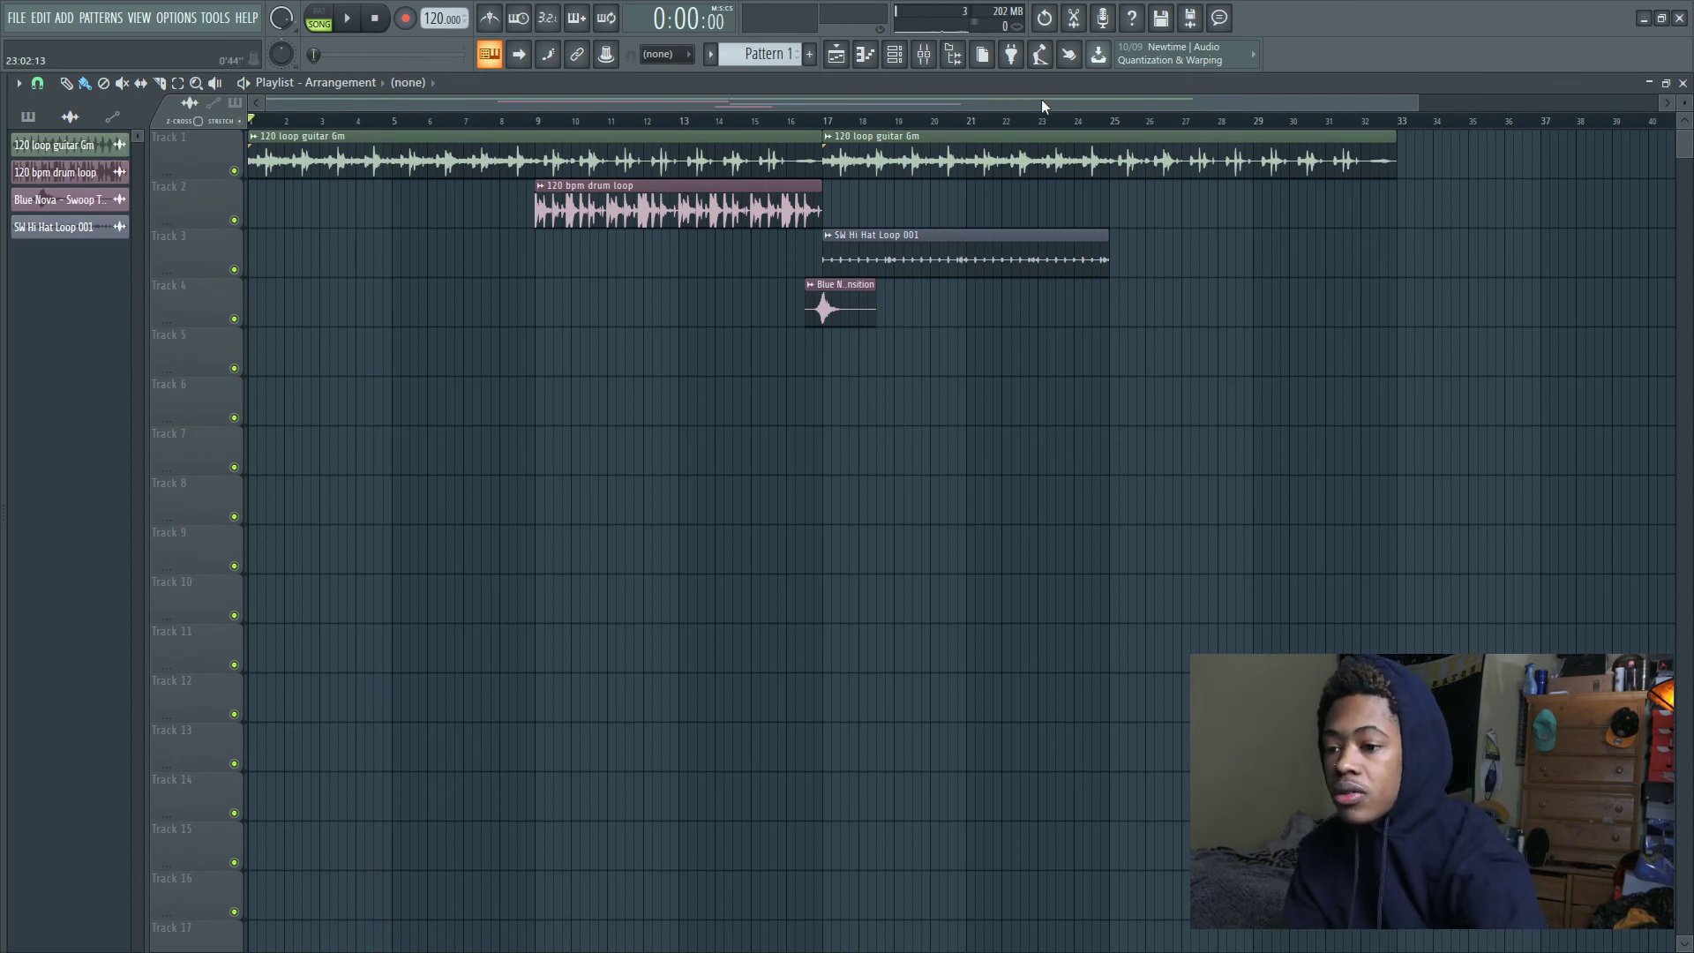
{"action": "scroll", "coordinate": [1056, 123], "scroll_direction": "down", "scroll_amount": 3}
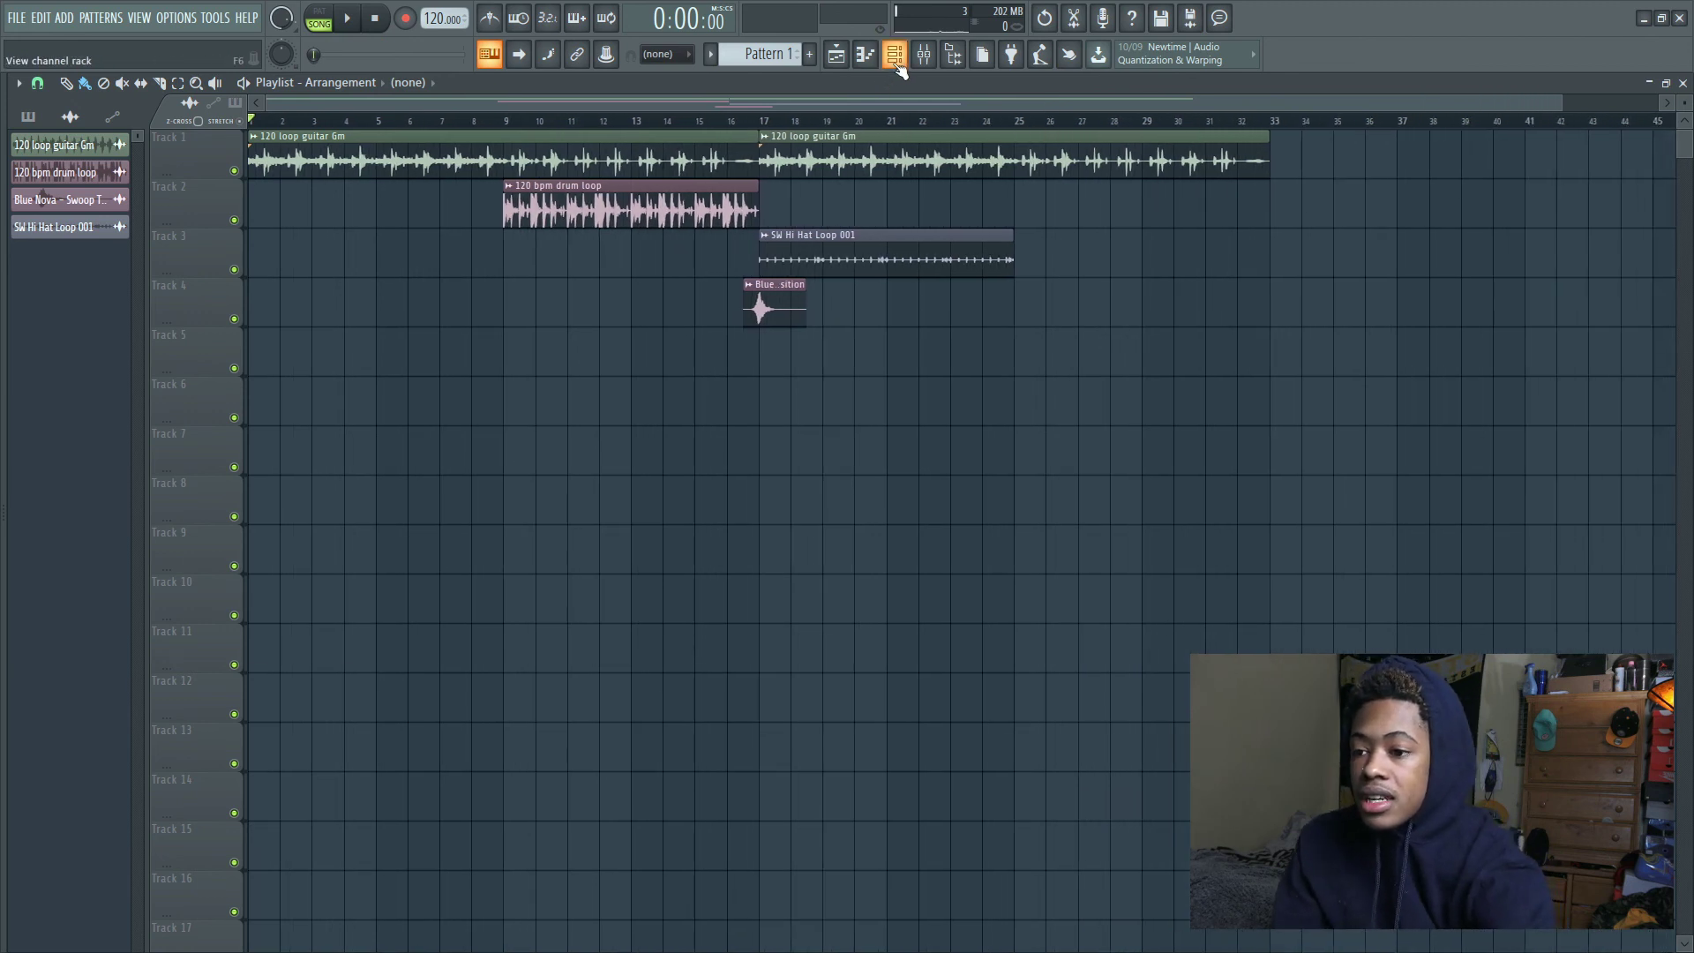
{"action": "left_click", "coordinate": [897, 64]}
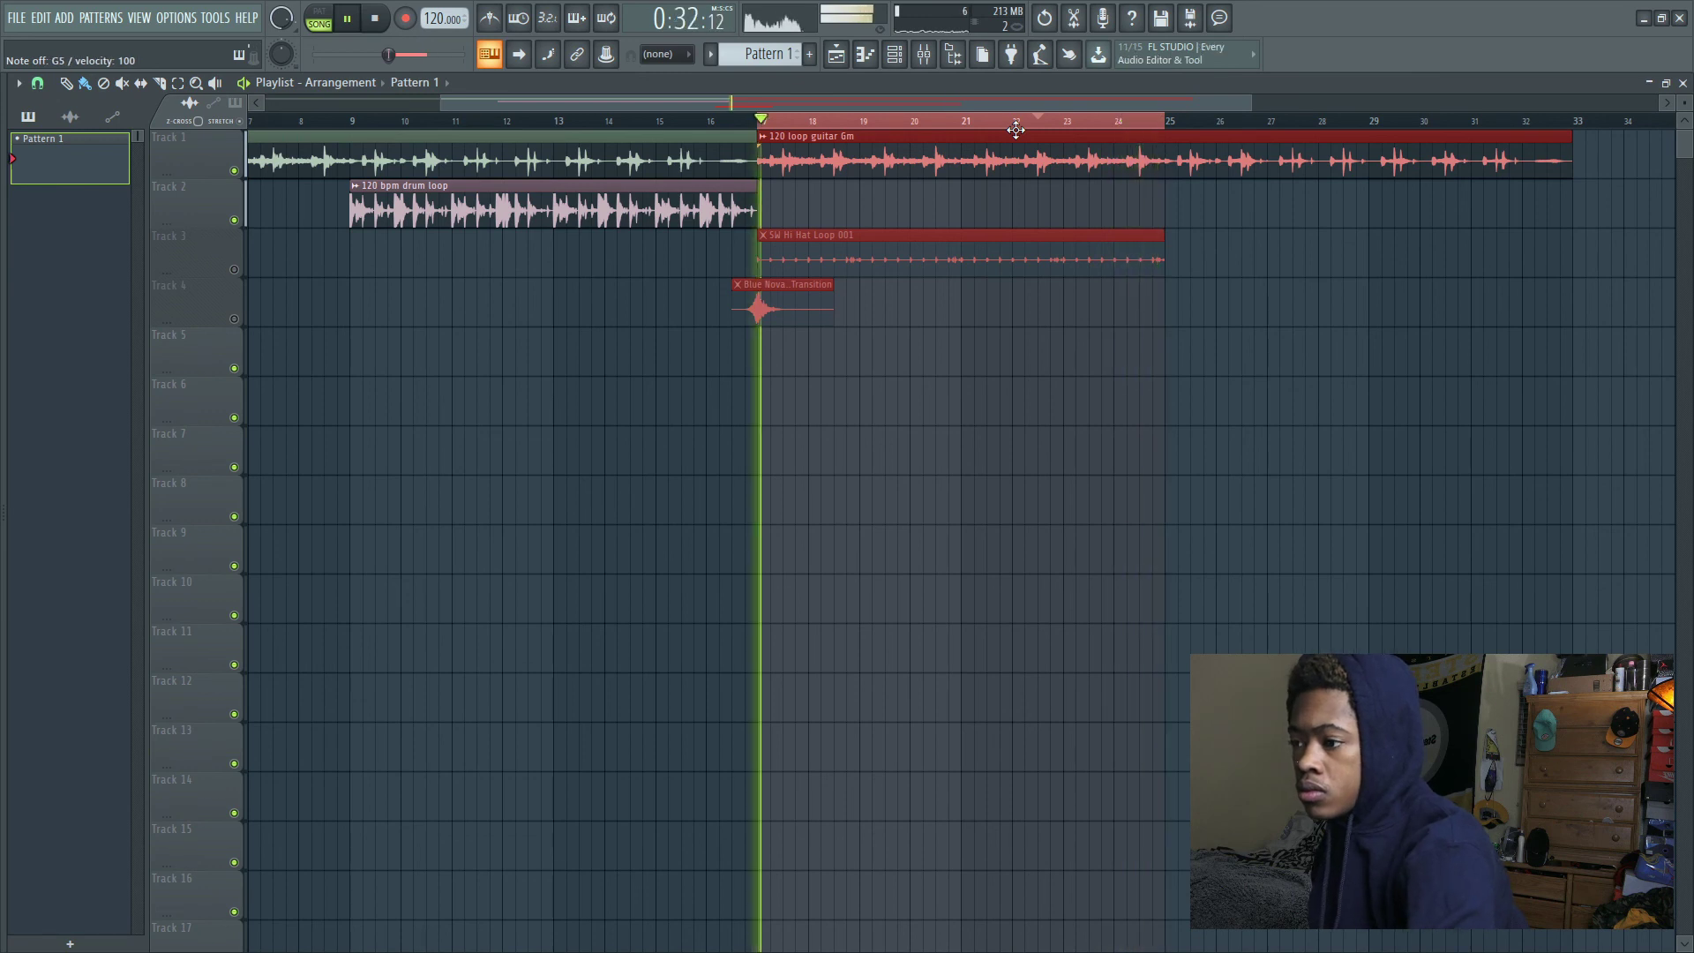
Stop playback and examine the 808 (4) notes across all eight bars in the piano roll, selecting them all before clearing the selection
{"action": "left_click", "coordinate": [1016, 130]}
{"action": "key", "text": "space"}
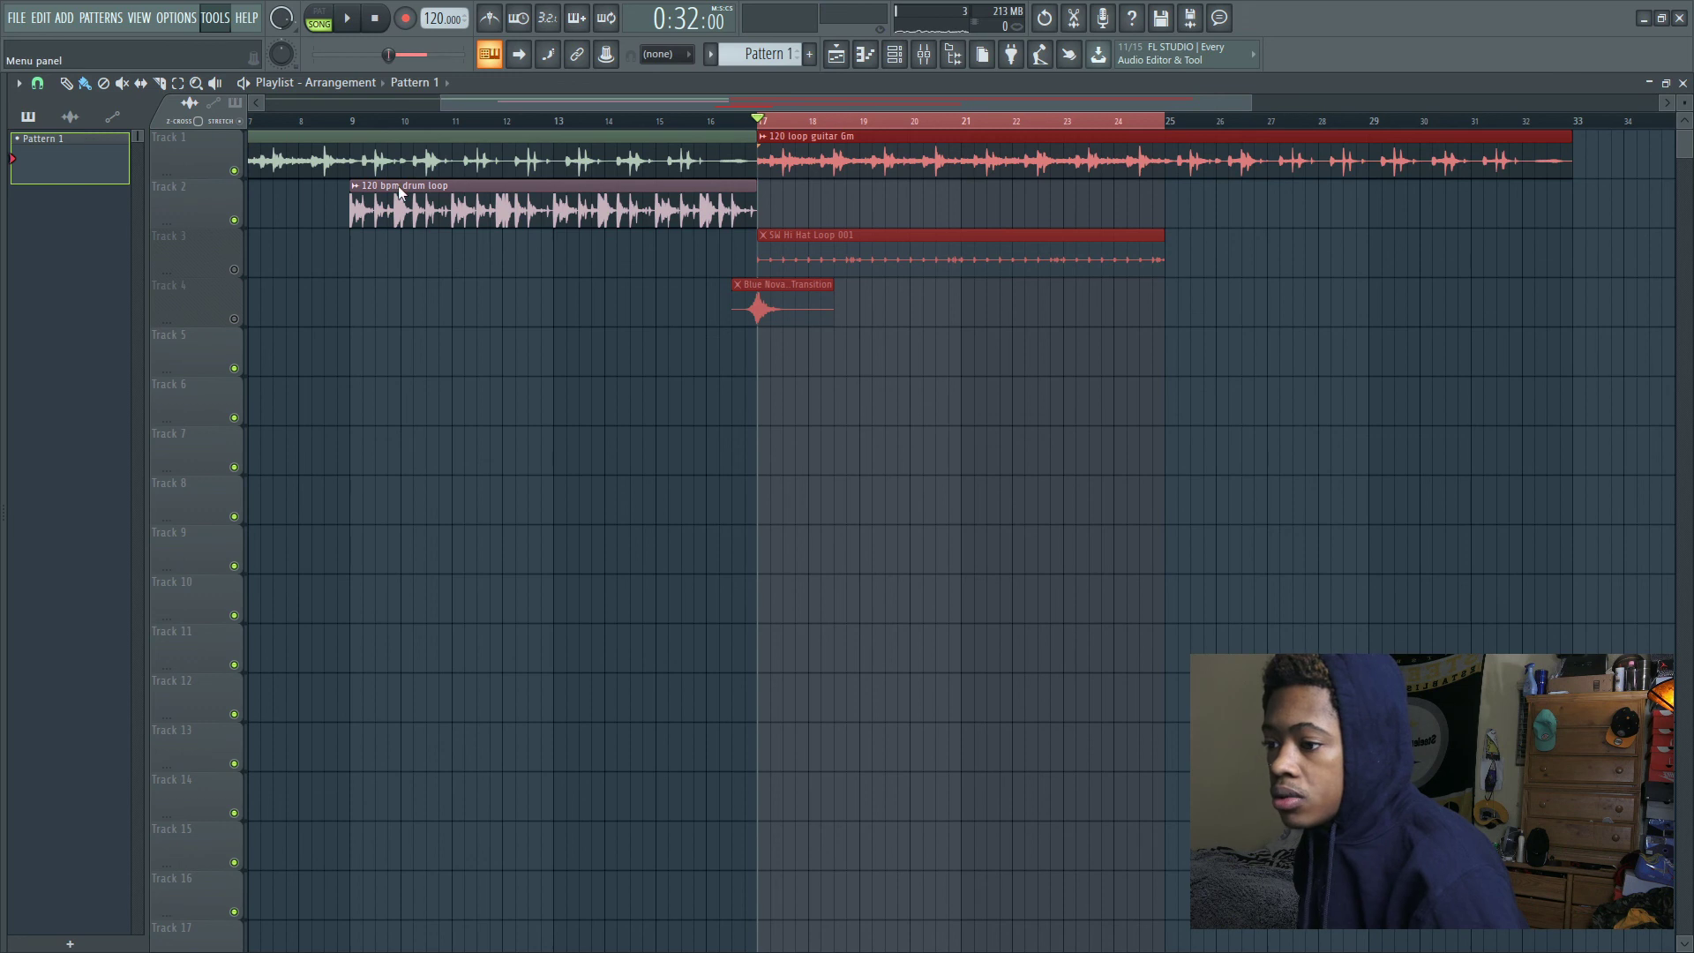
{"action": "left_click", "coordinate": [899, 63]}
{"action": "left_click", "coordinate": [548, 532]}
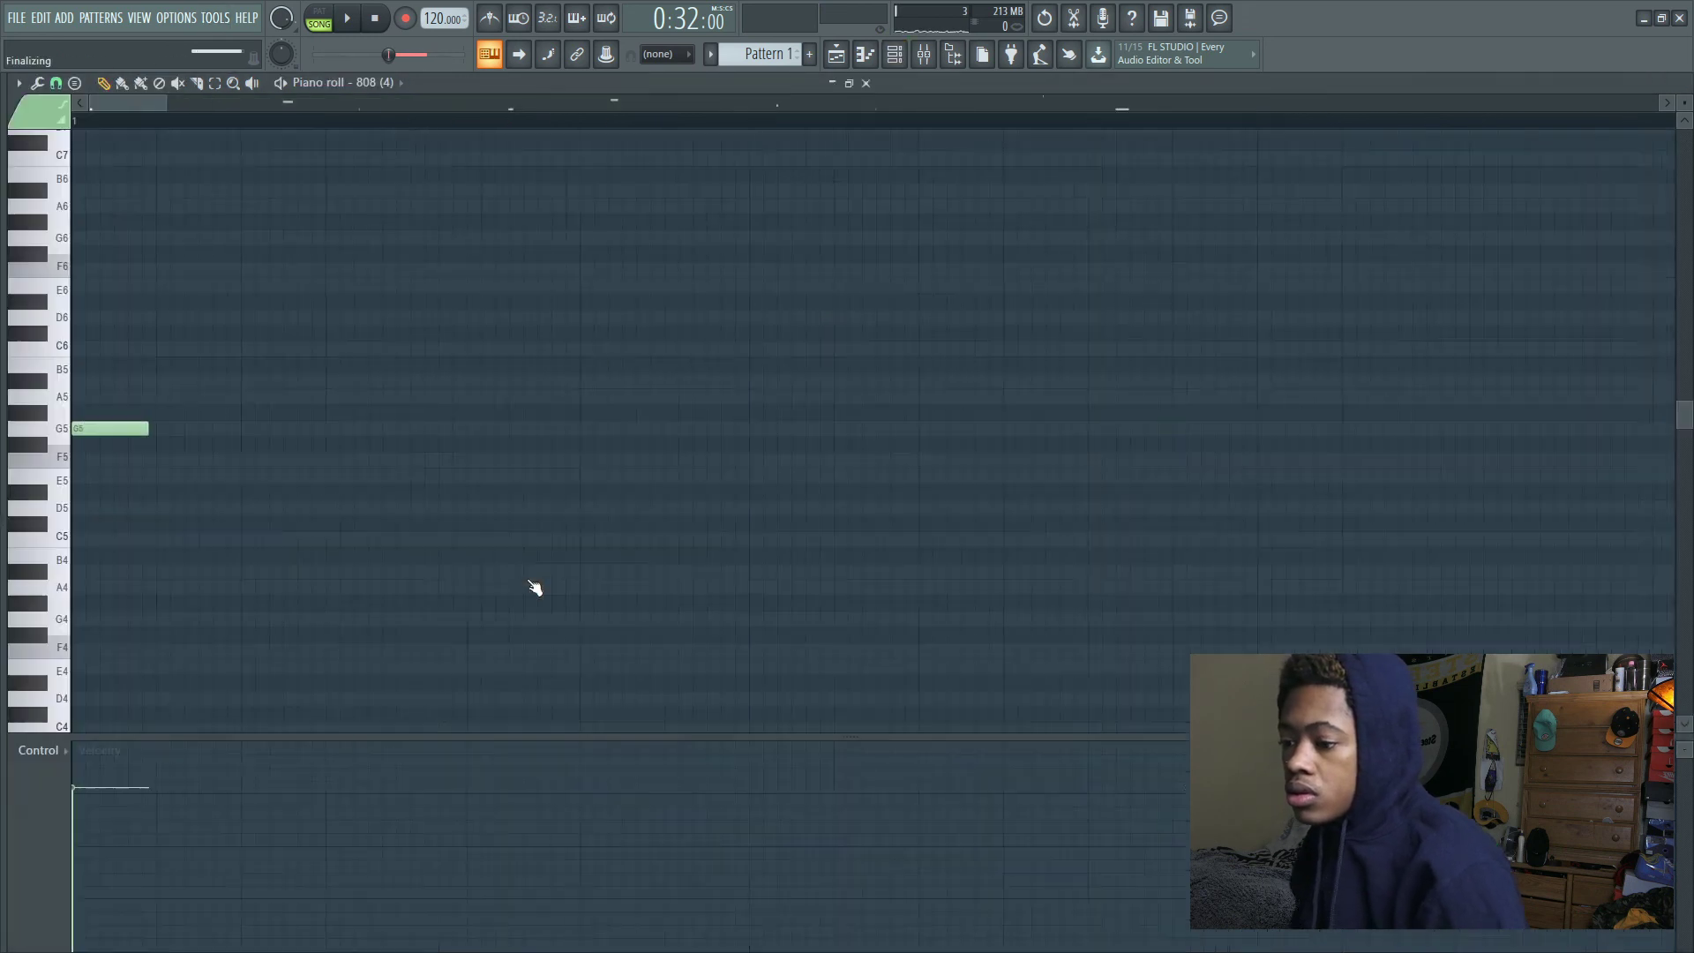
{"action": "left_click_drag", "start_coordinate": [709, 98], "coordinate": [1278, 83]}
{"action": "key", "text": "ctrl+a"}
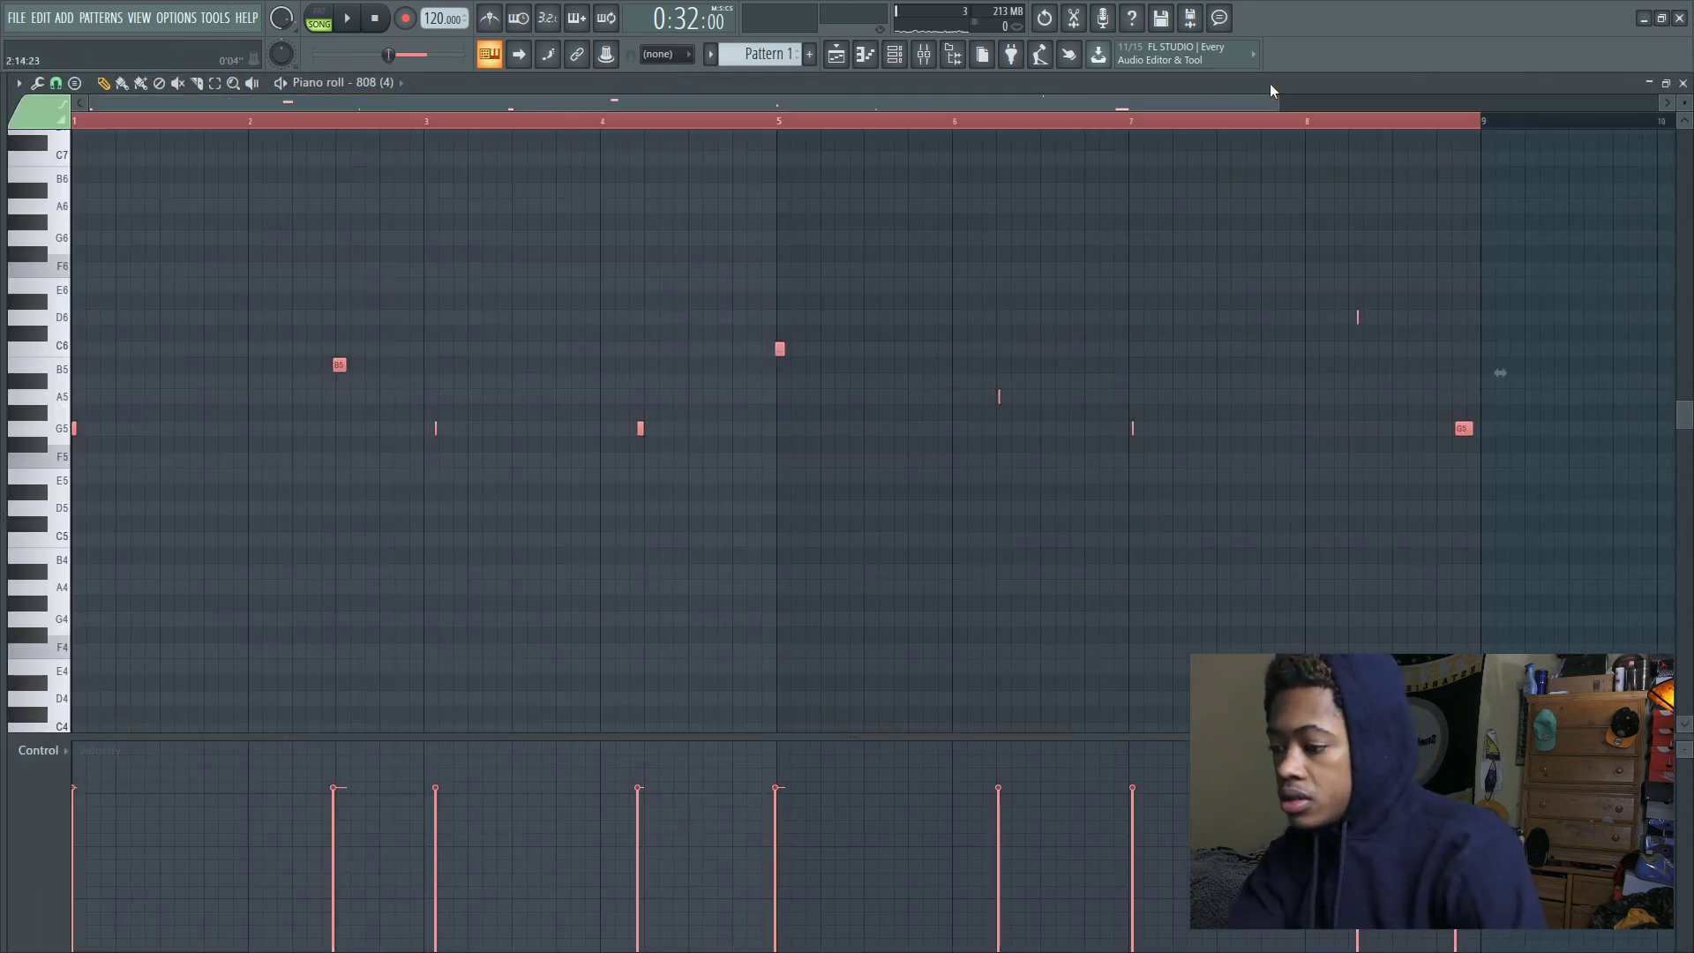
{"action": "key", "text": "ctrl+d"}
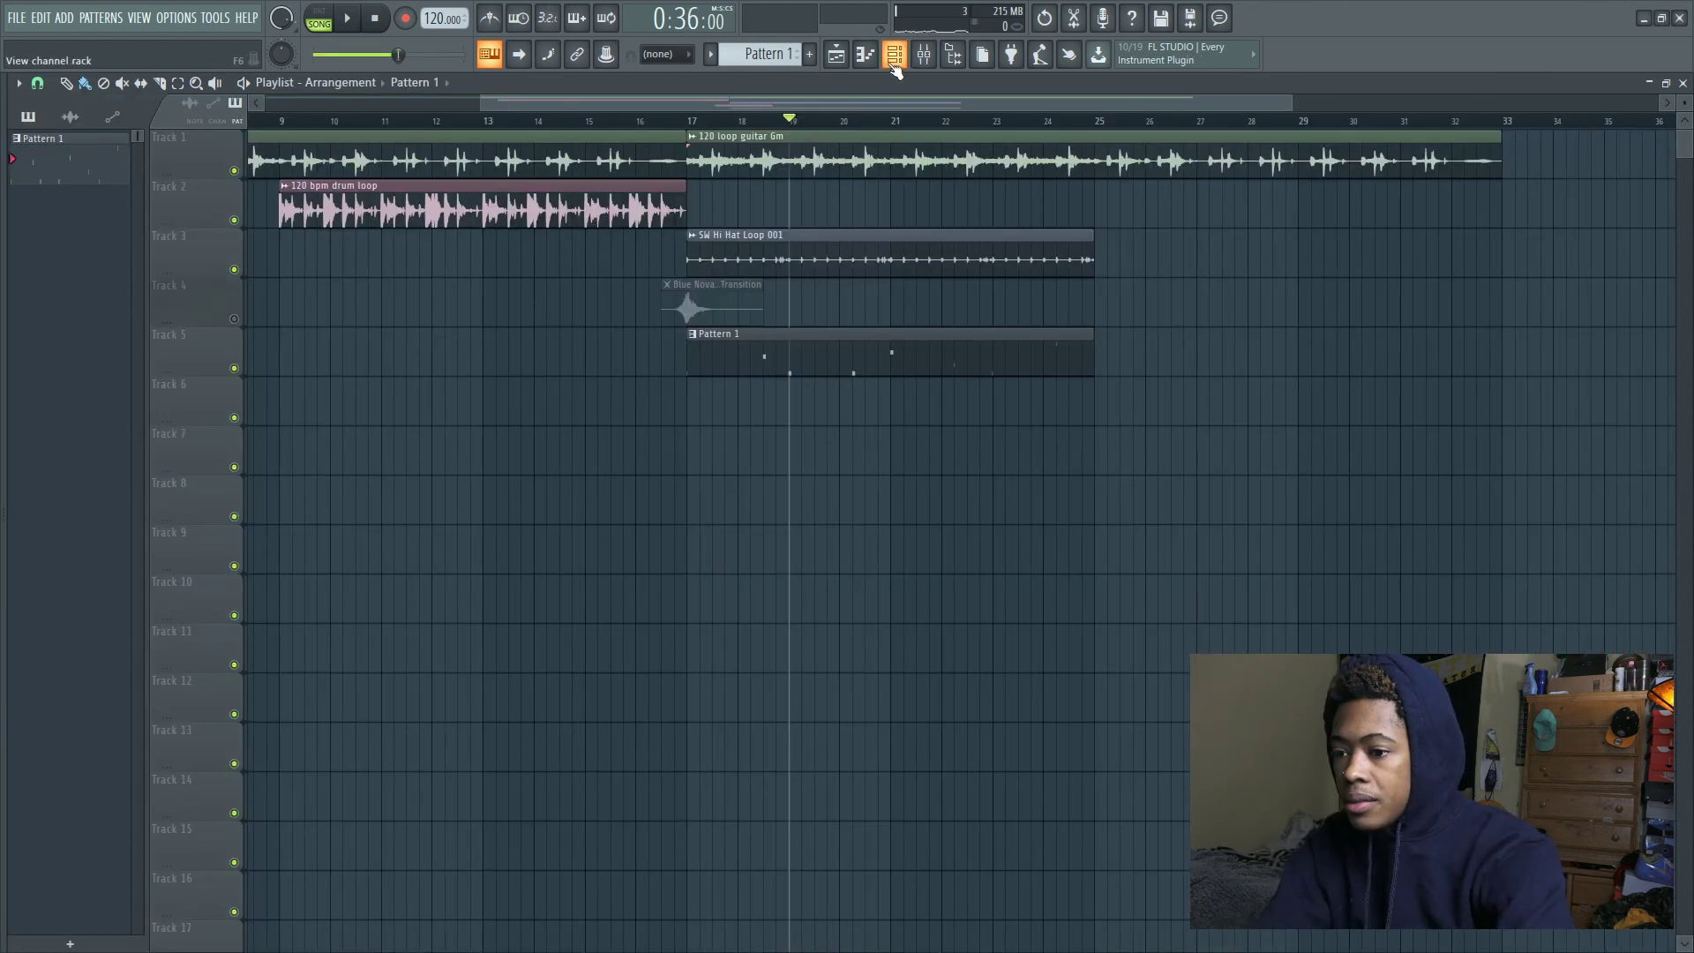
Try a kick on the first step of channel 4 in the channel rack and audition Pattern 1 in pattern mode
{"action": "left_click", "coordinate": [894, 60]}
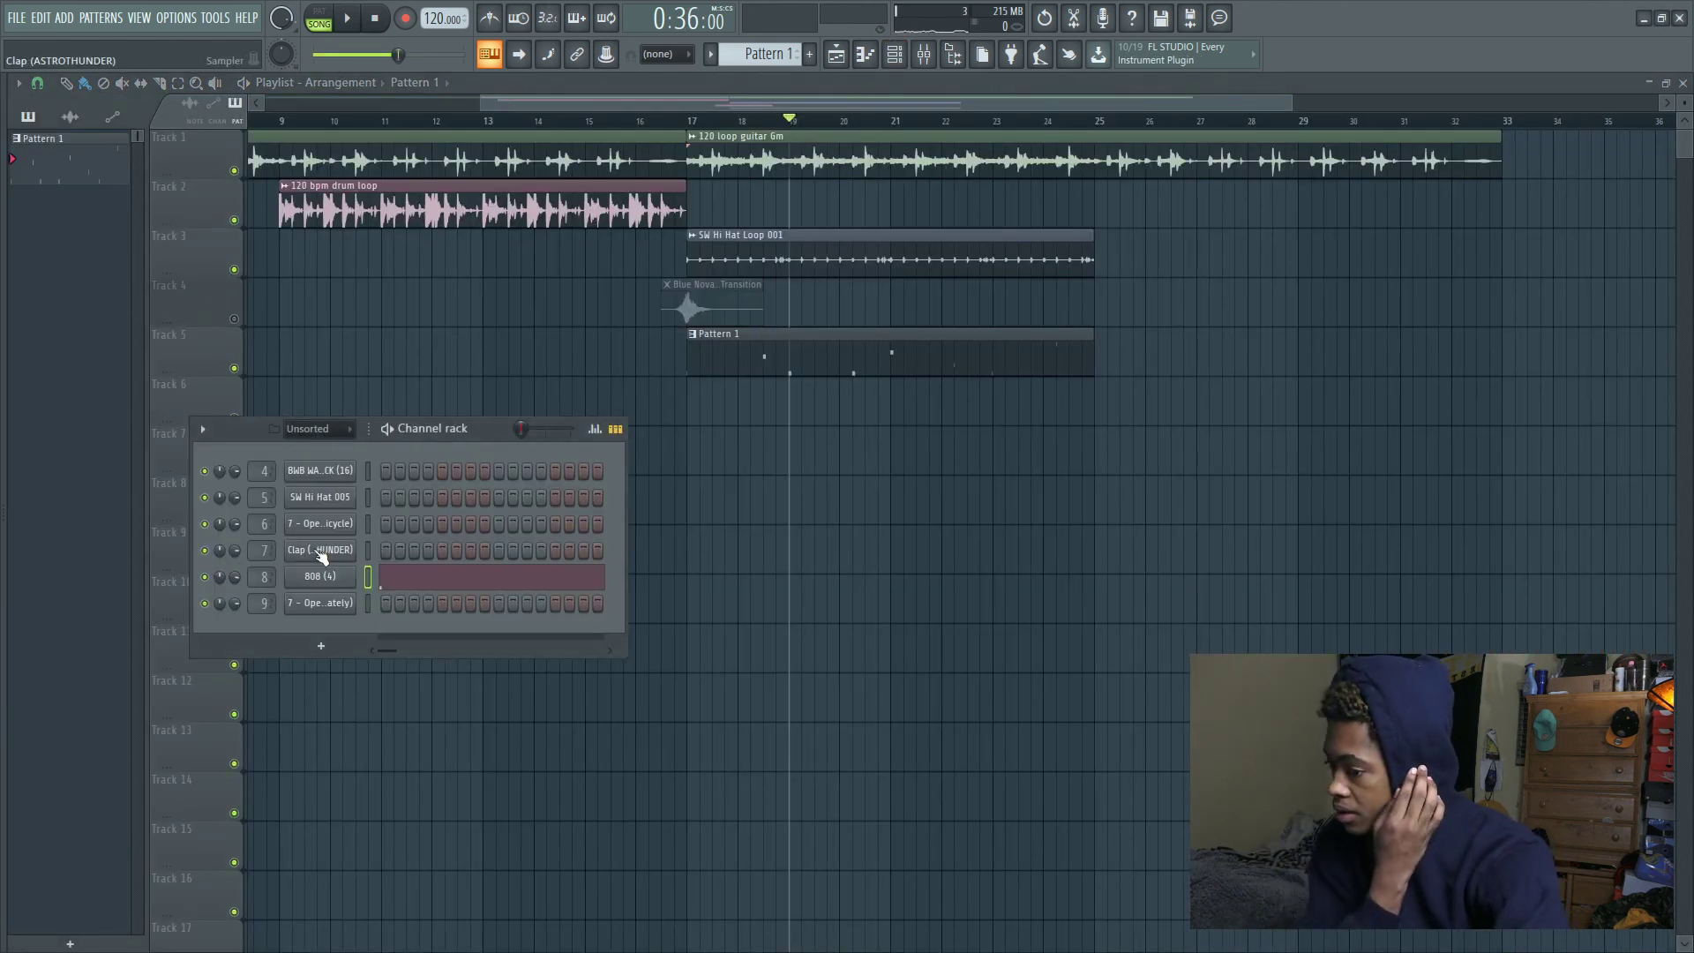
{"action": "left_click", "coordinate": [384, 472]}
{"action": "key", "text": "space"}
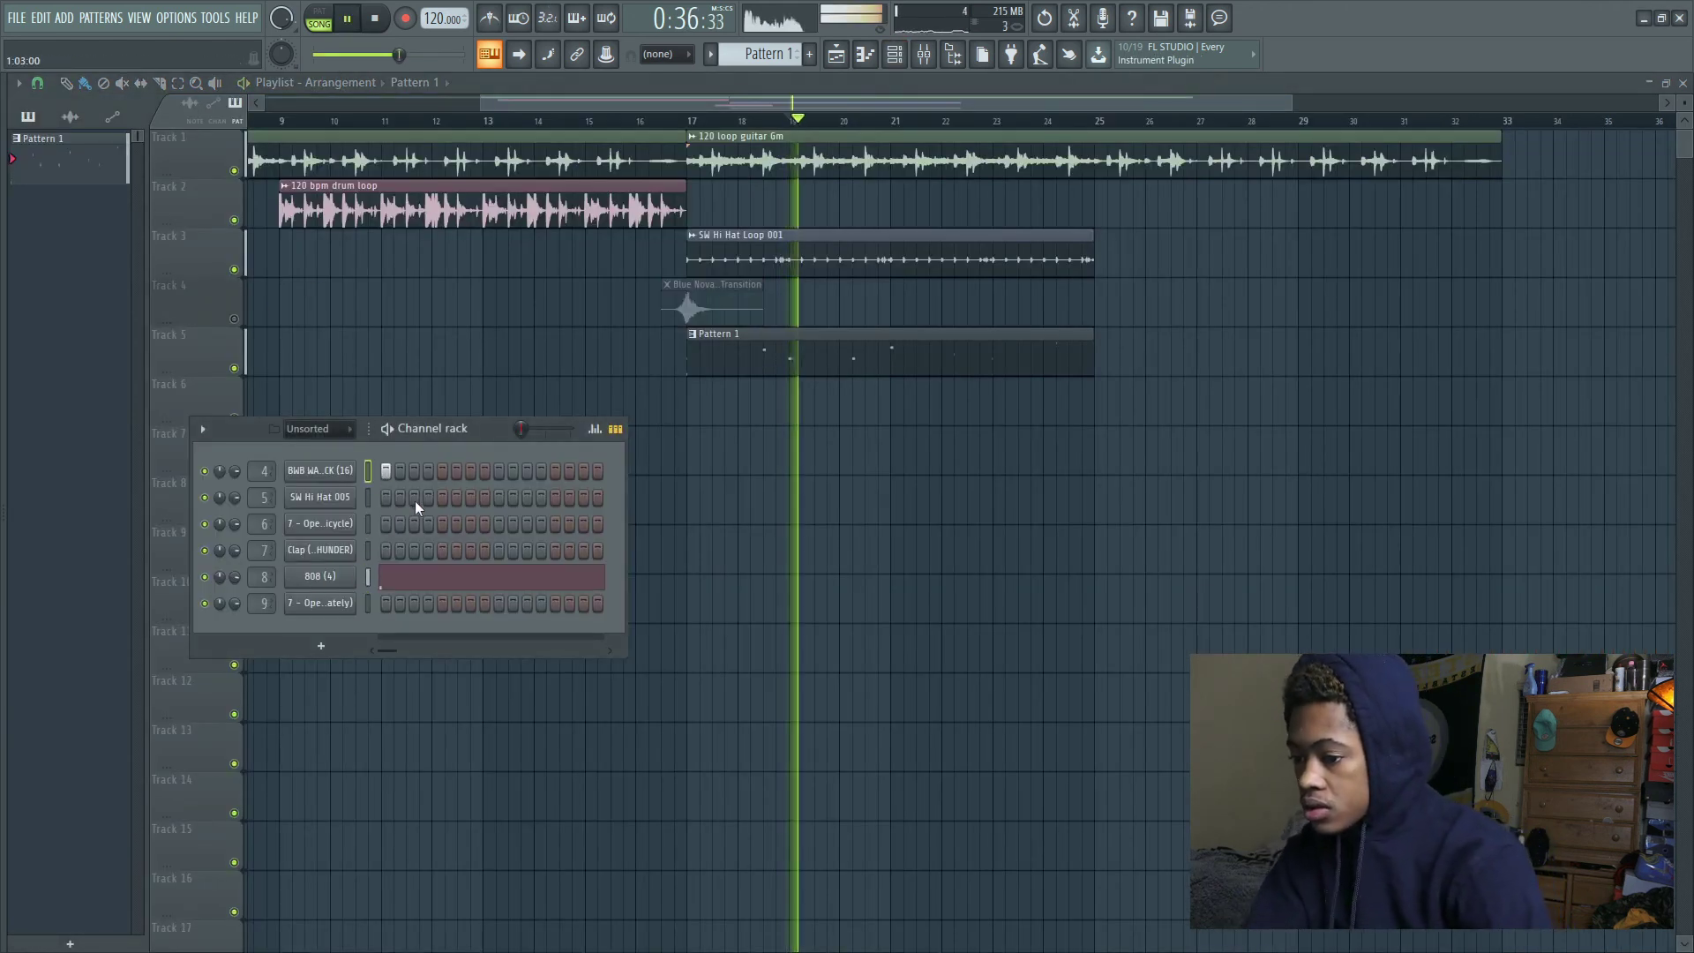
{"action": "left_click", "coordinate": [371, 22]}
{"action": "key", "text": "l"}
{"action": "left_click", "coordinate": [350, 22]}
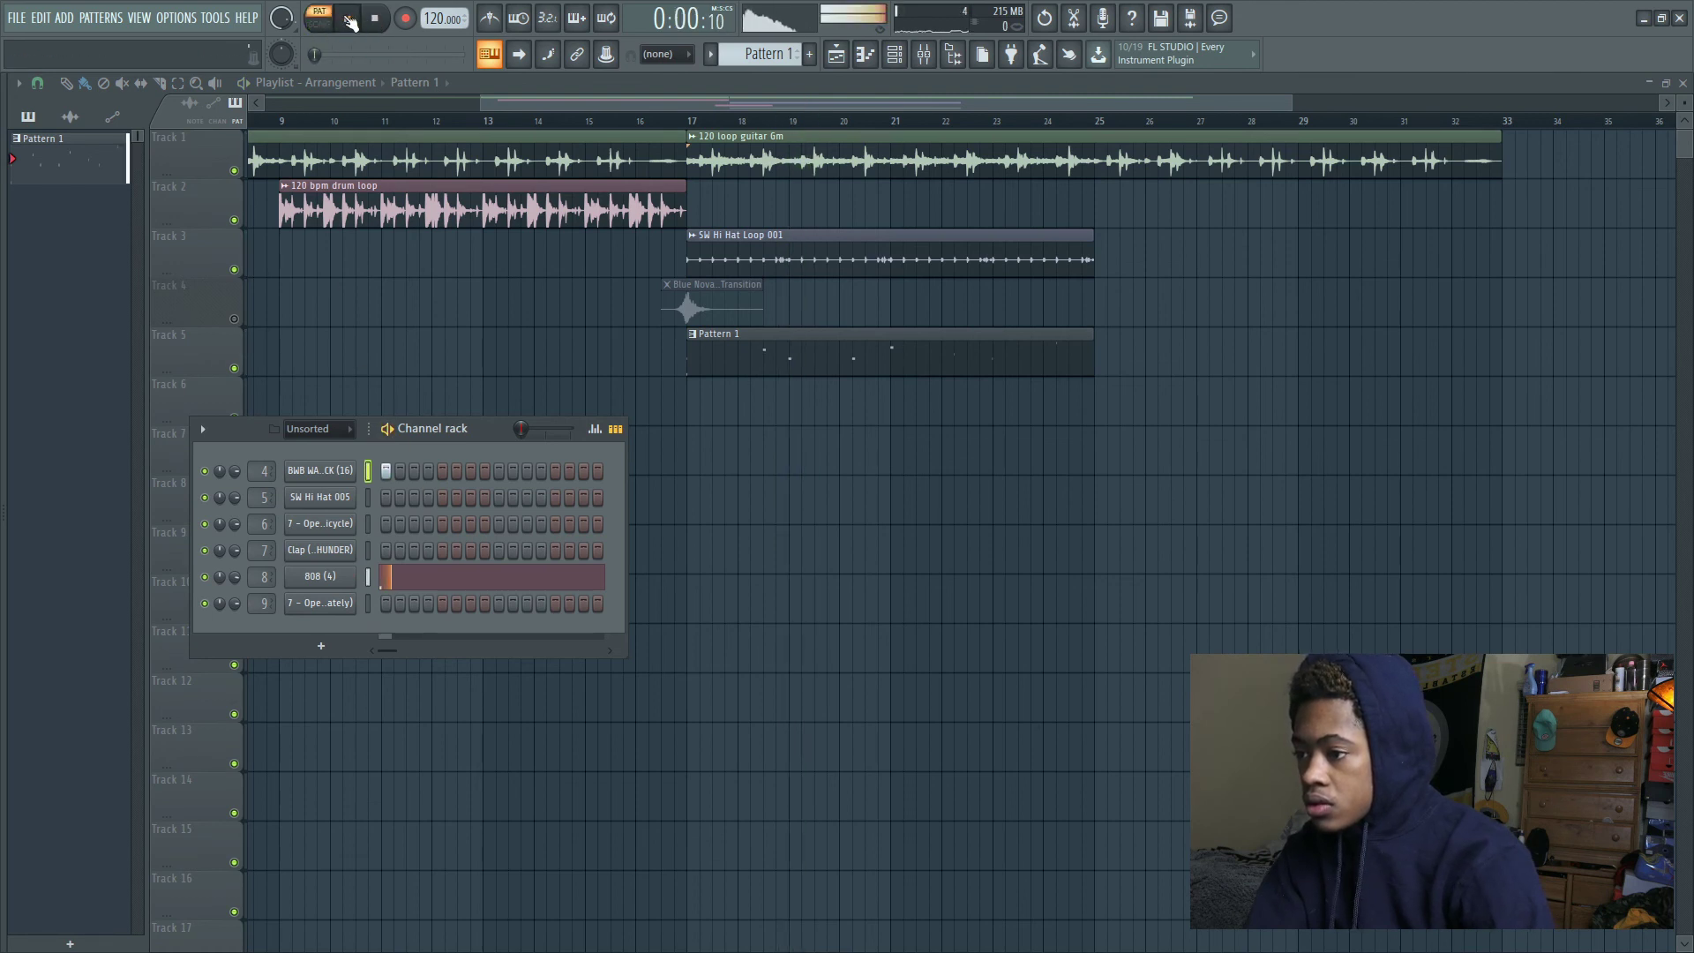
{"action": "key", "text": "space"}
Widen the channel rack and fill every second step of the SW Hi Hat 005 channel, auditioning the result
{"action": "left_click_drag", "start_coordinate": [625, 481], "coordinate": [1010, 481]}
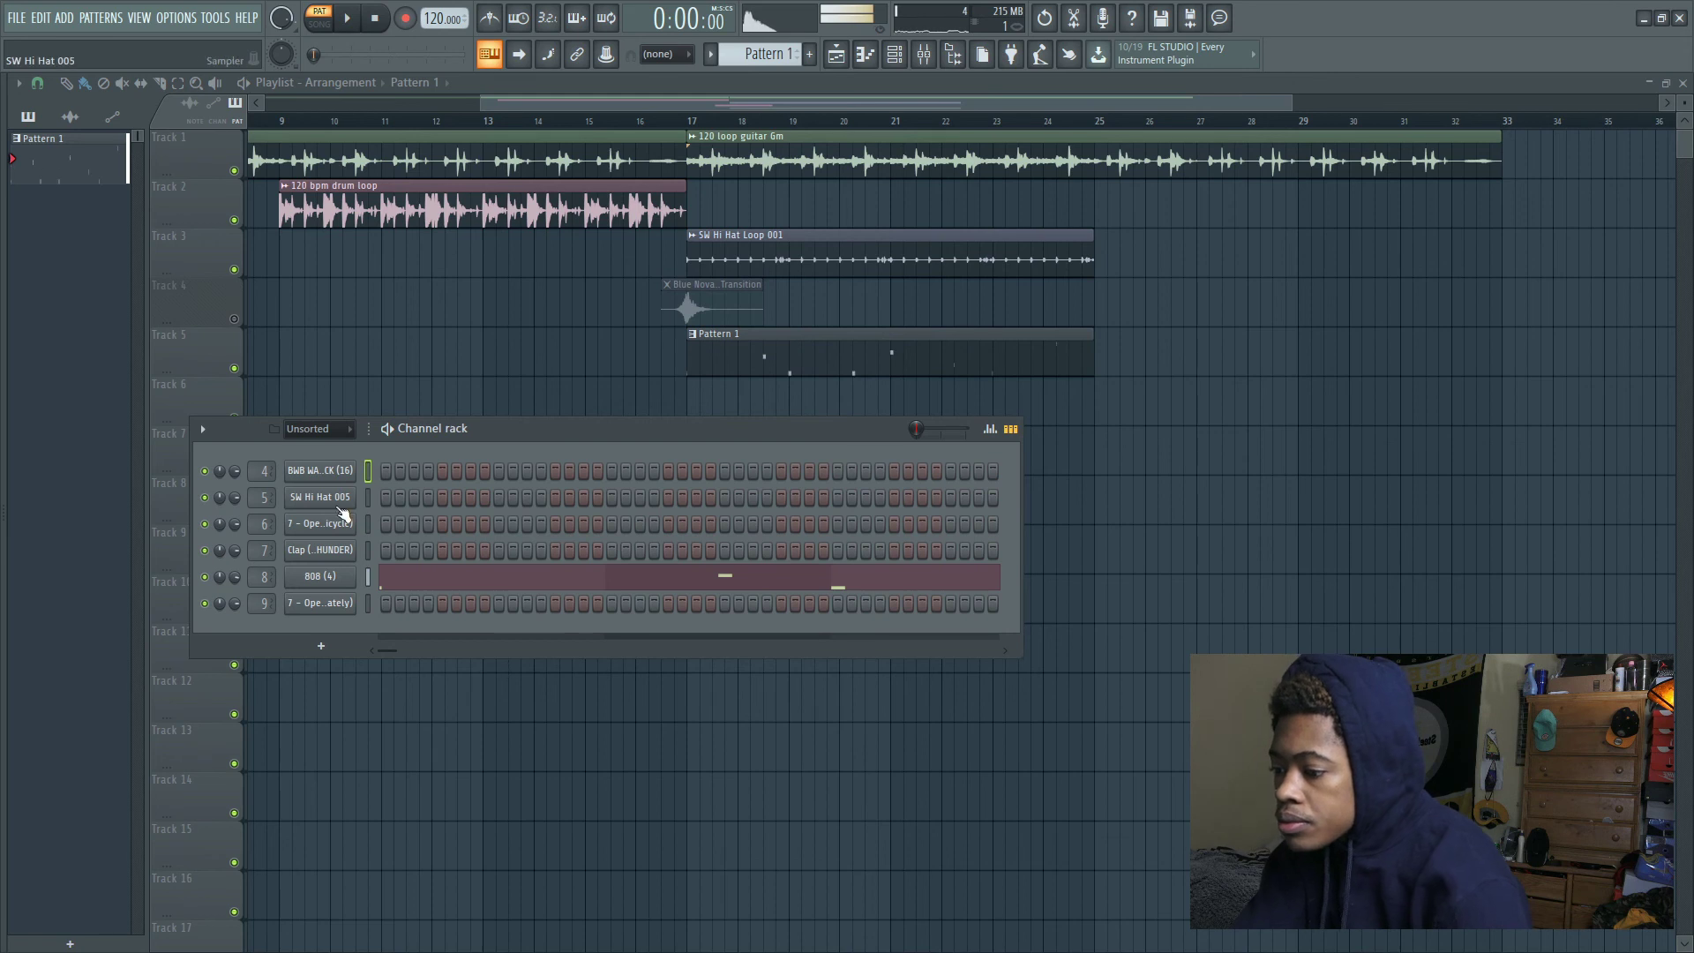
{"action": "key", "text": "space"}
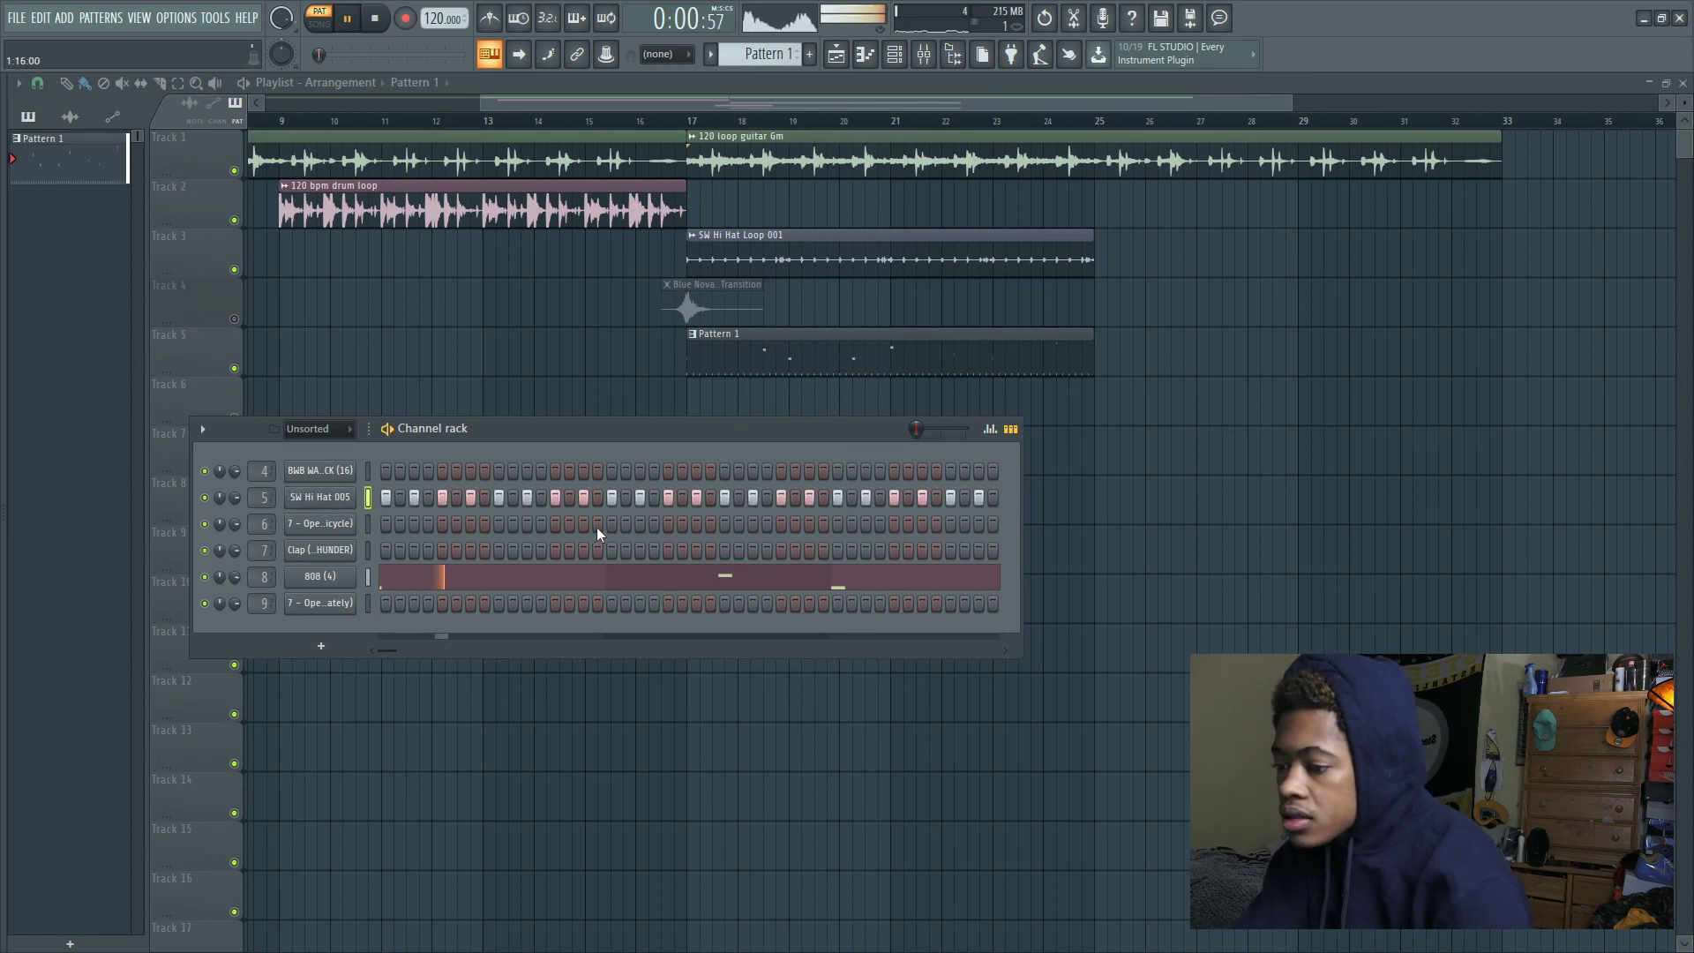
{"action": "key", "text": "space"}
{"action": "key", "text": "space"}
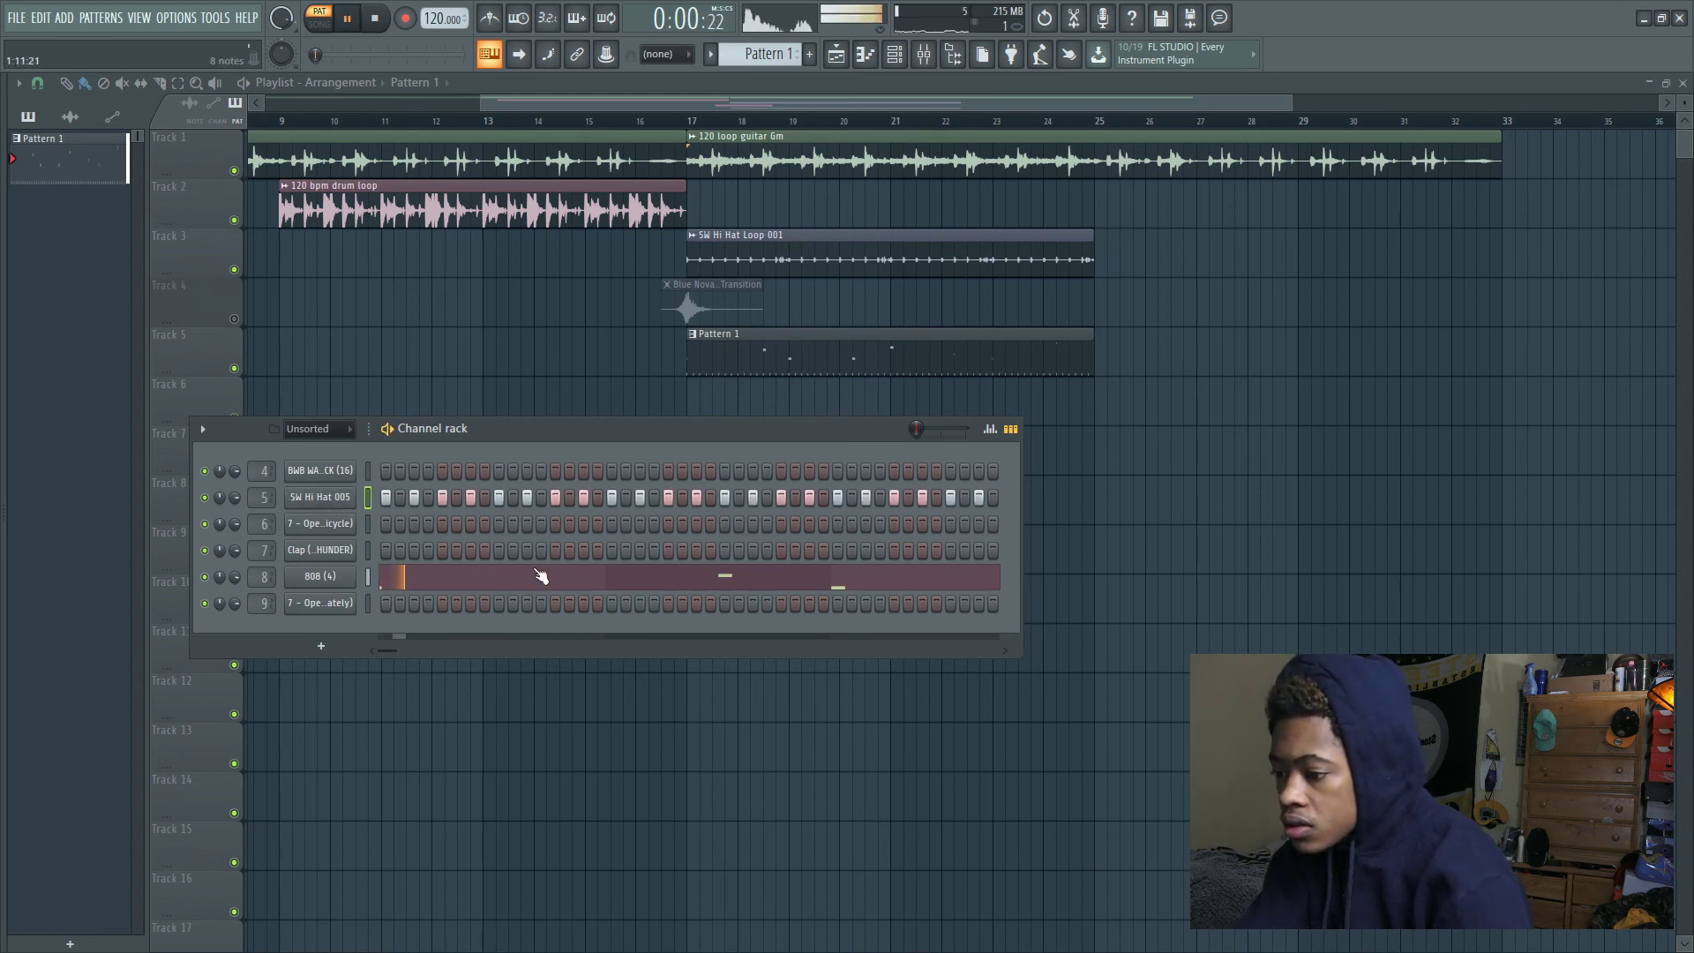
Add Clap (ASTROTHUNDER) hits every 16 steps from step 9 through the eight-bar pattern, and check the clap's sampler settings
{"action": "left_click", "coordinate": [315, 554]}
{"action": "key", "text": "space"}
{"action": "left_click", "coordinate": [619, 280]}
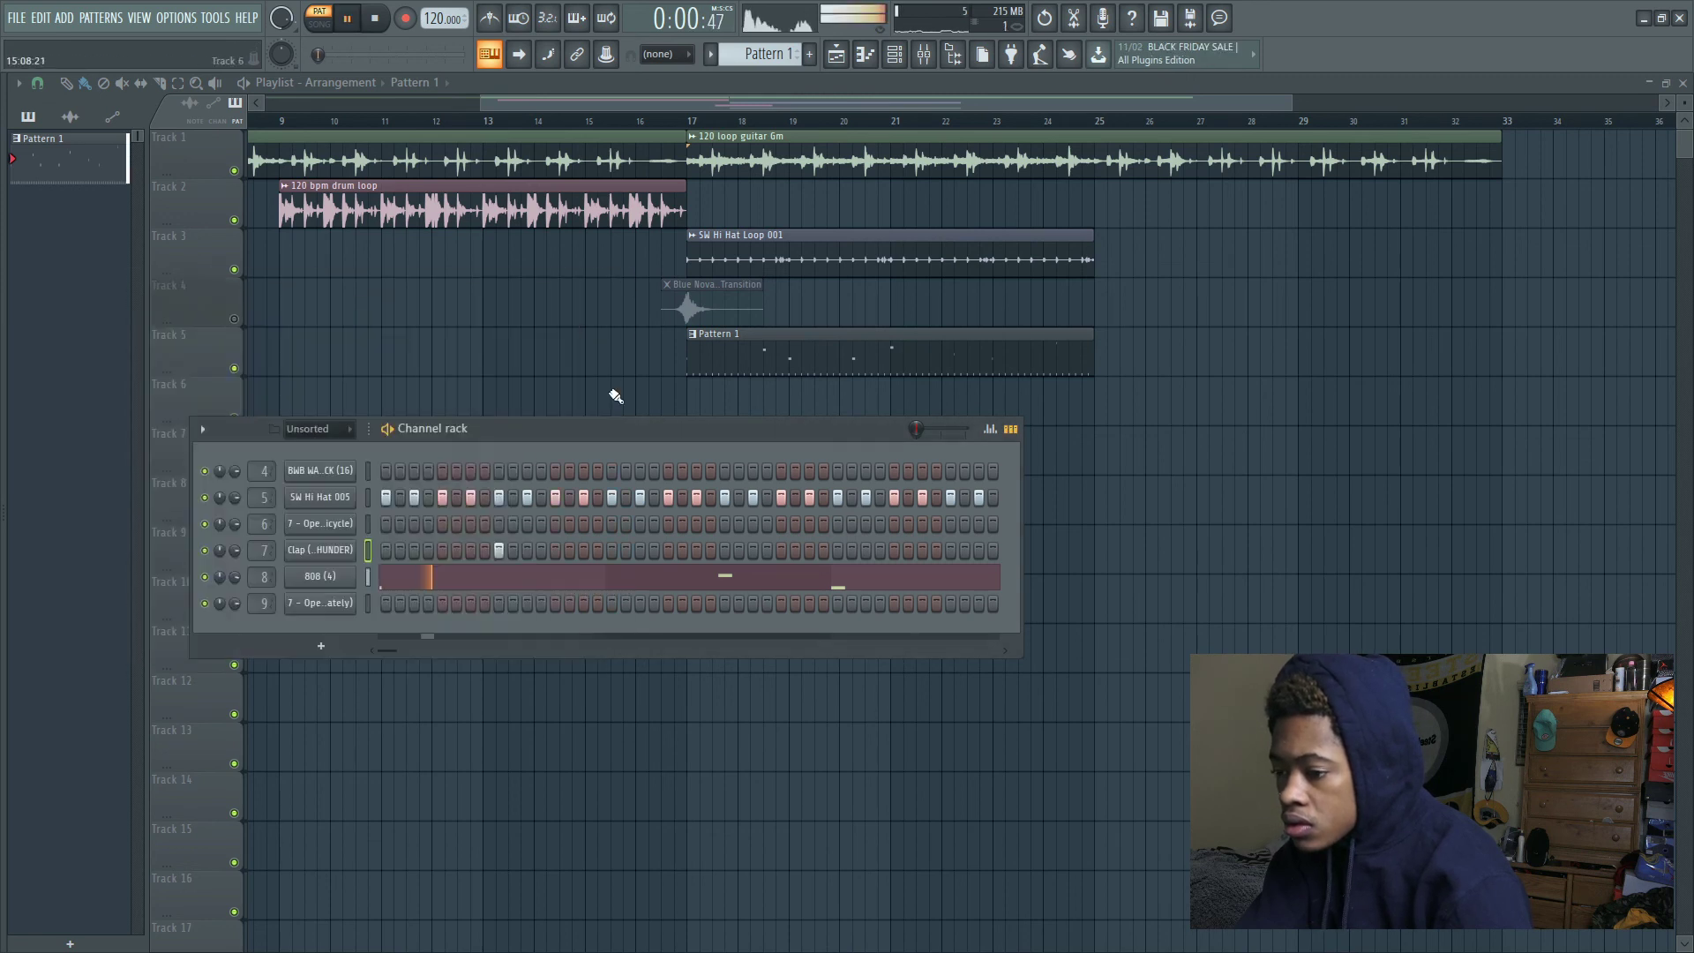
{"action": "left_click", "coordinate": [722, 551]}
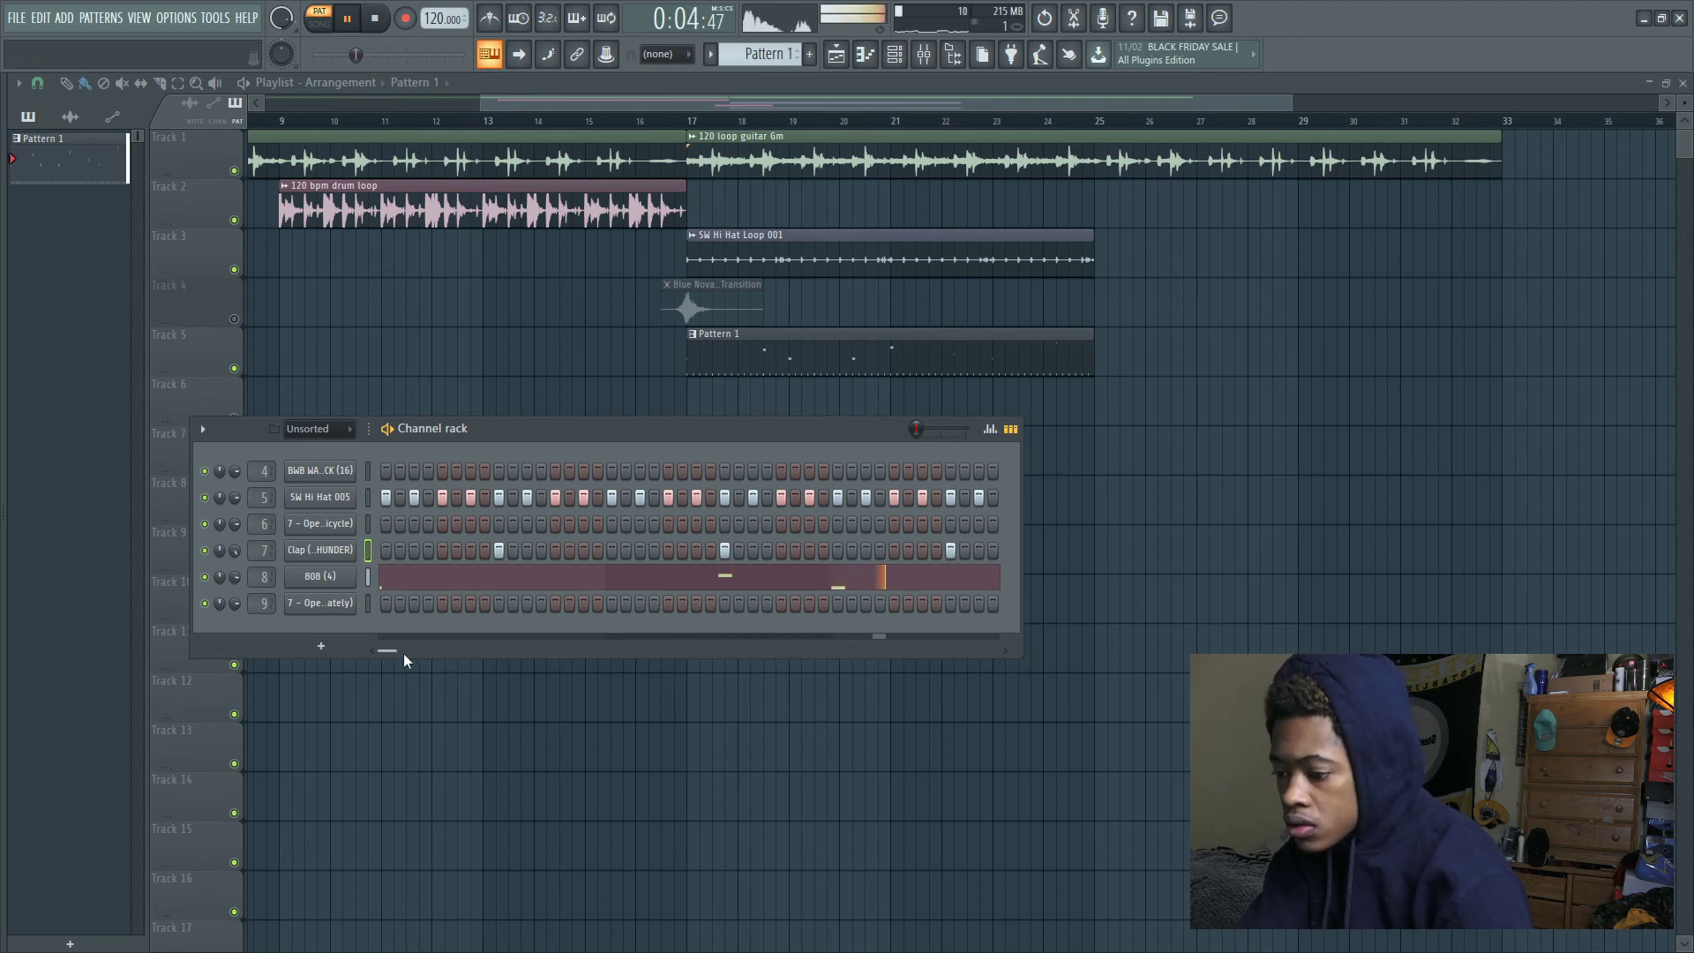
{"action": "left_click_drag", "start_coordinate": [404, 653], "coordinate": [490, 649]}
{"action": "left_click", "coordinate": [725, 551]}
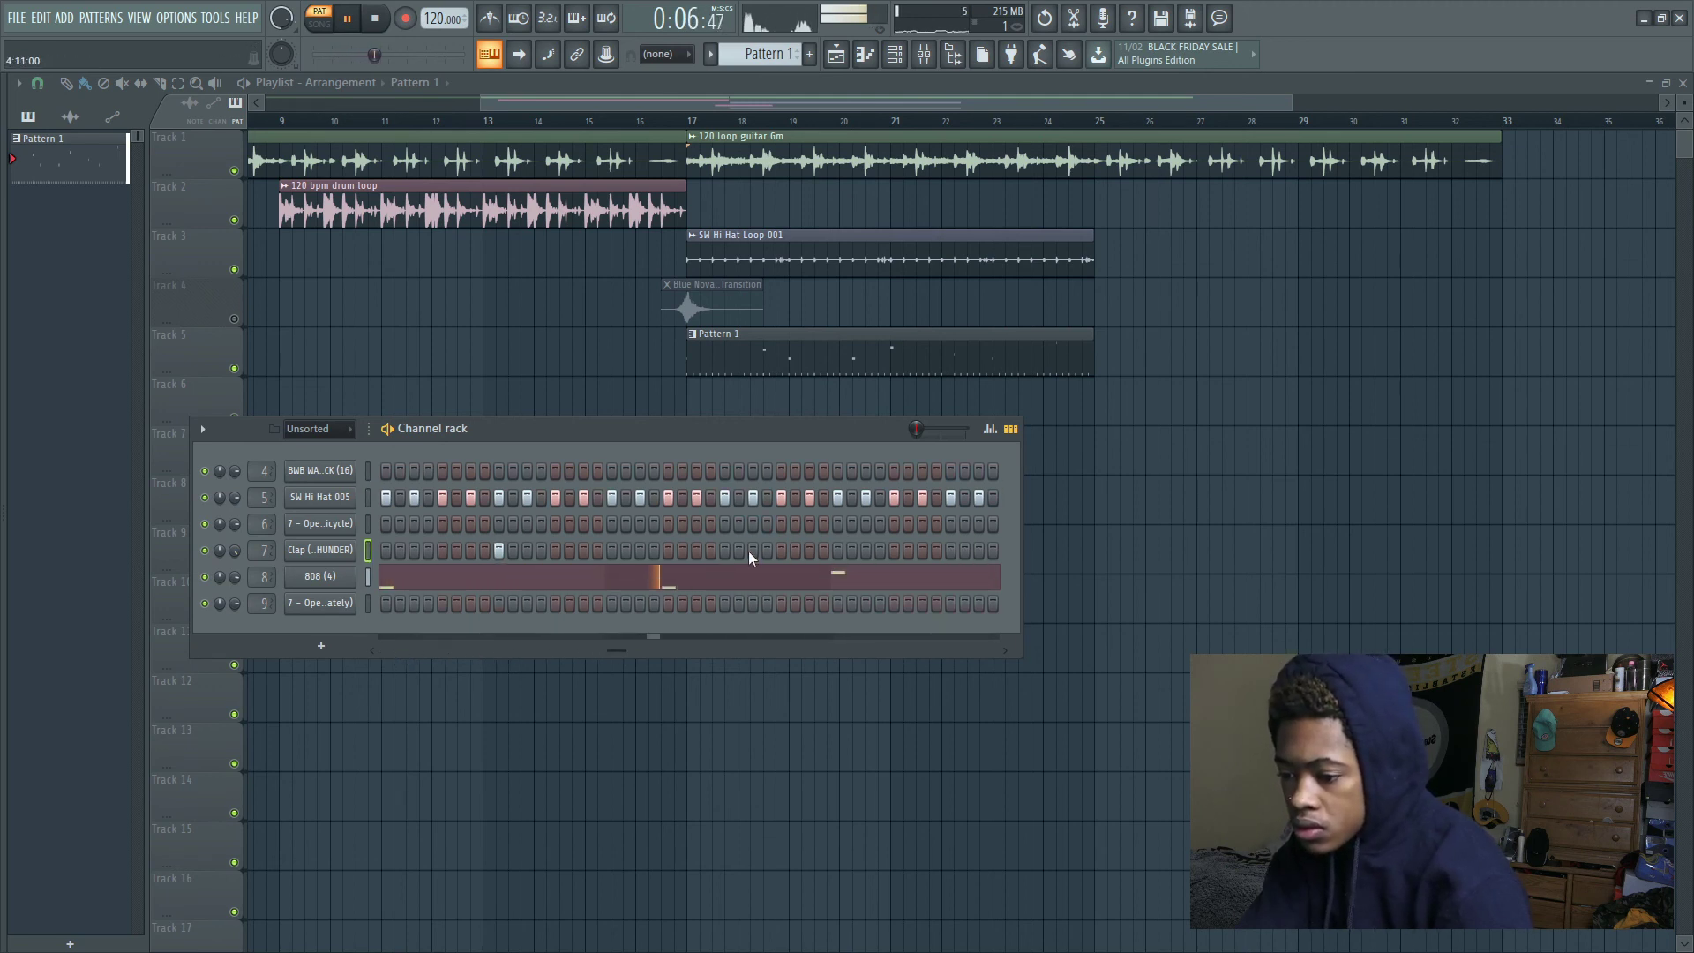
{"action": "left_click_drag", "start_coordinate": [615, 653], "coordinate": [1022, 644]}
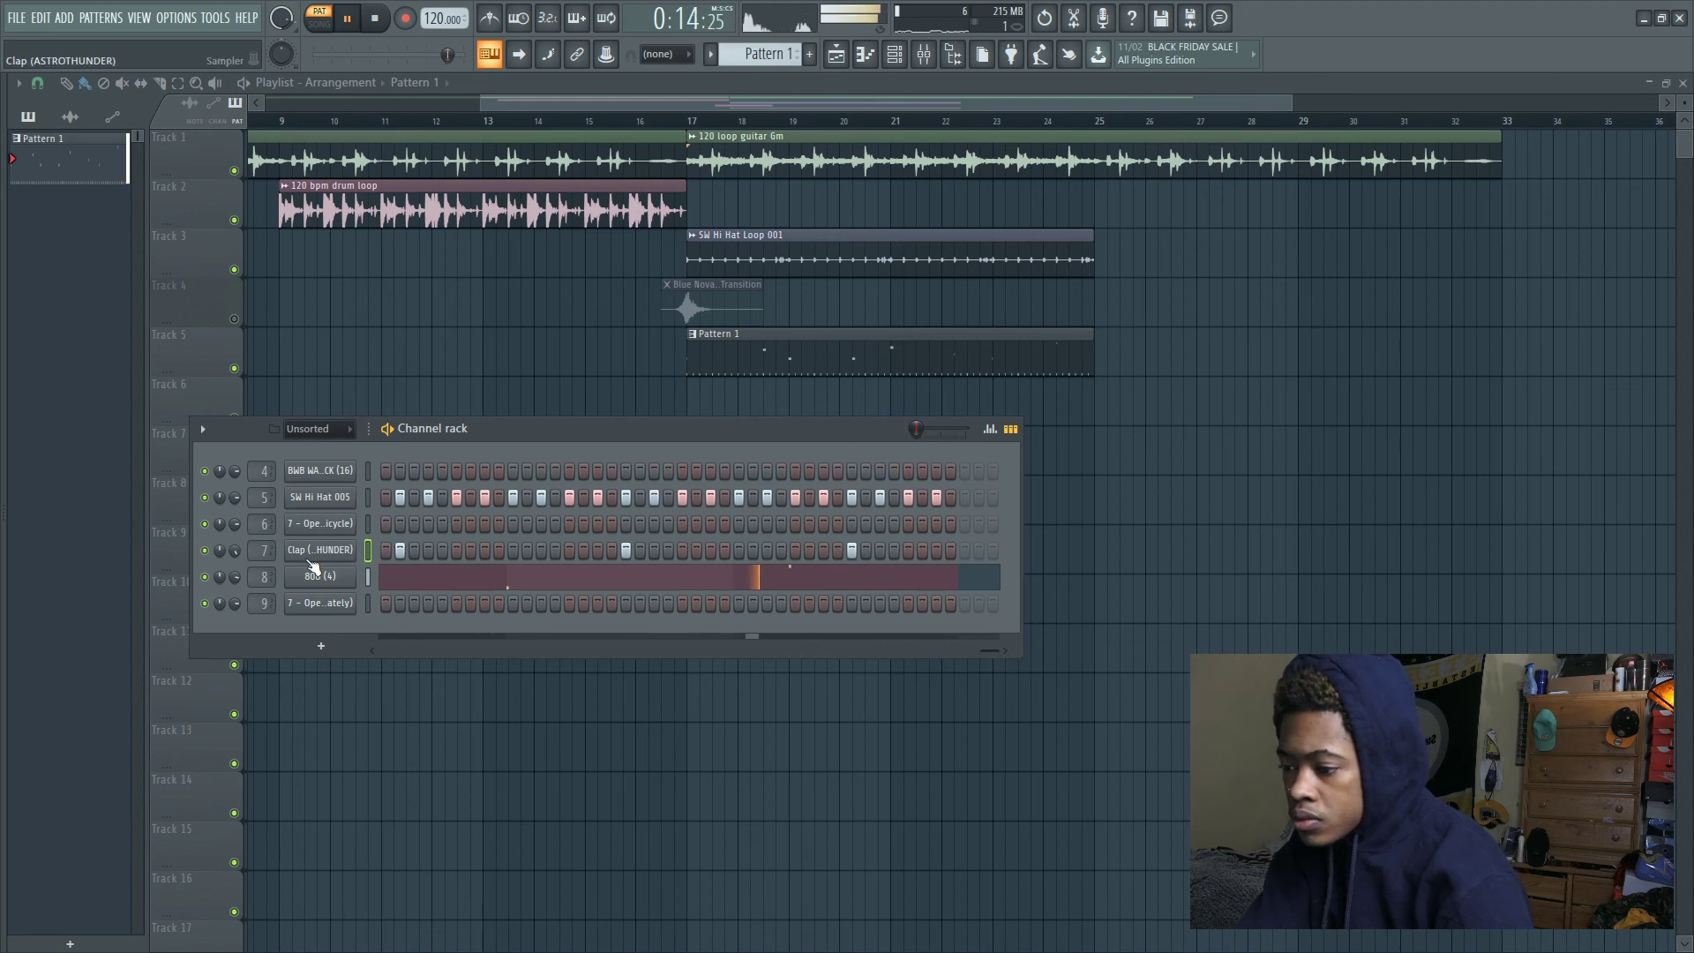
{"action": "left_click", "coordinate": [314, 556]}
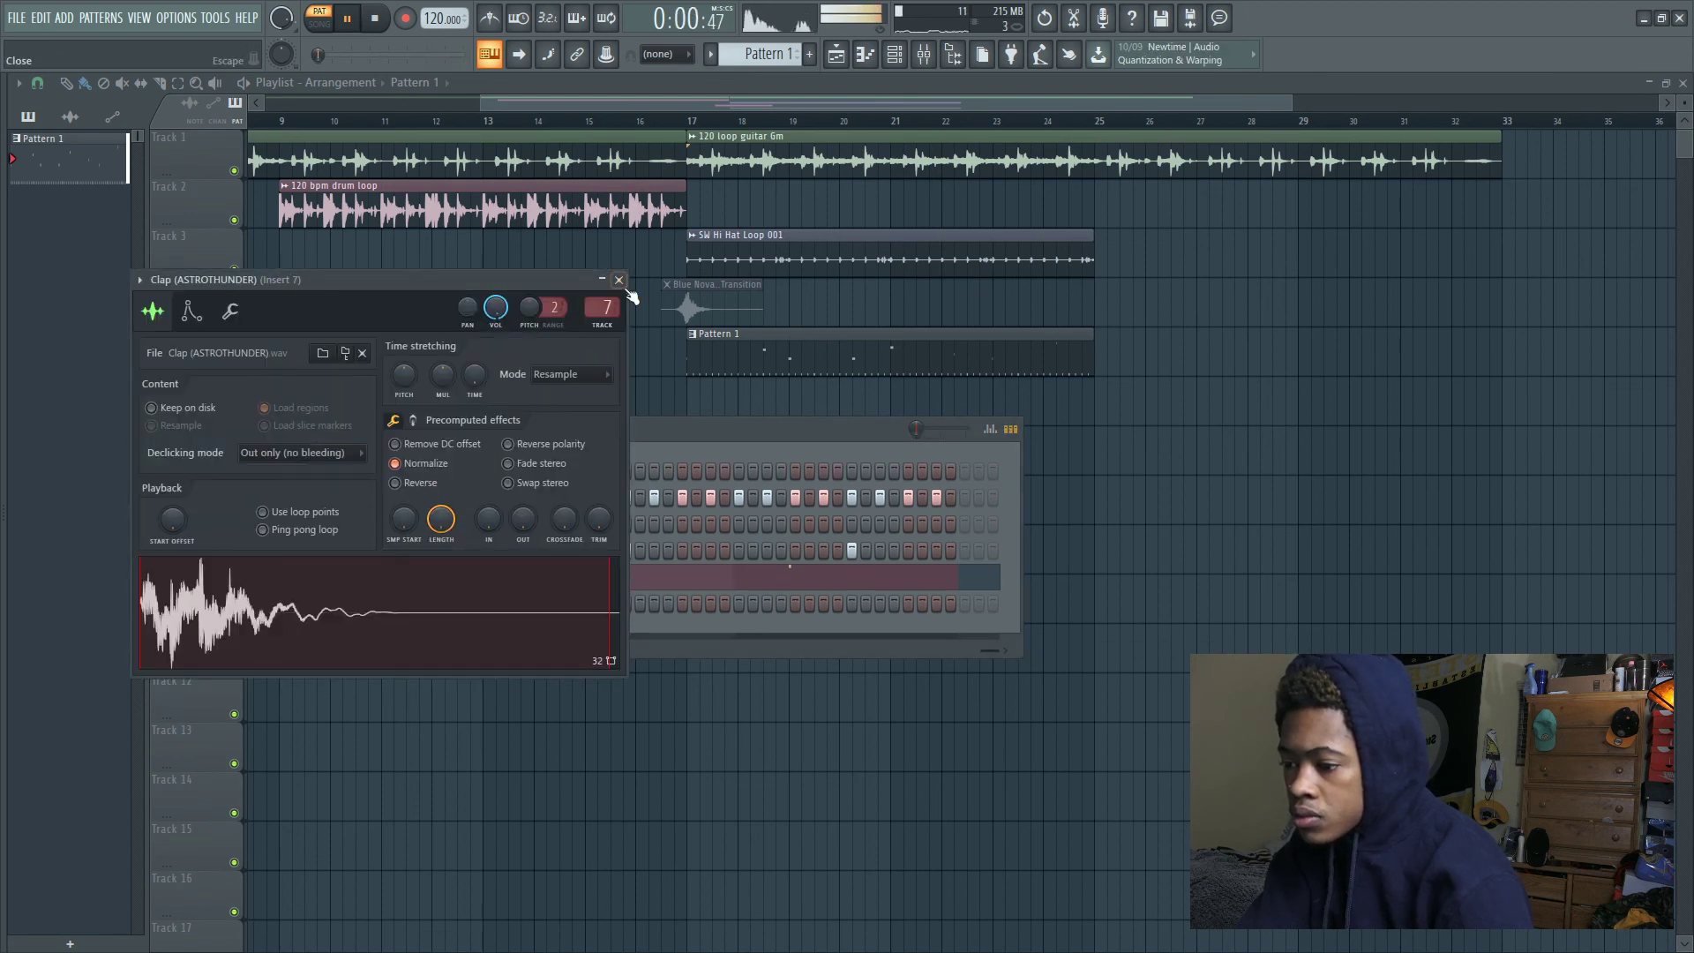
{"action": "left_click", "coordinate": [619, 281]}
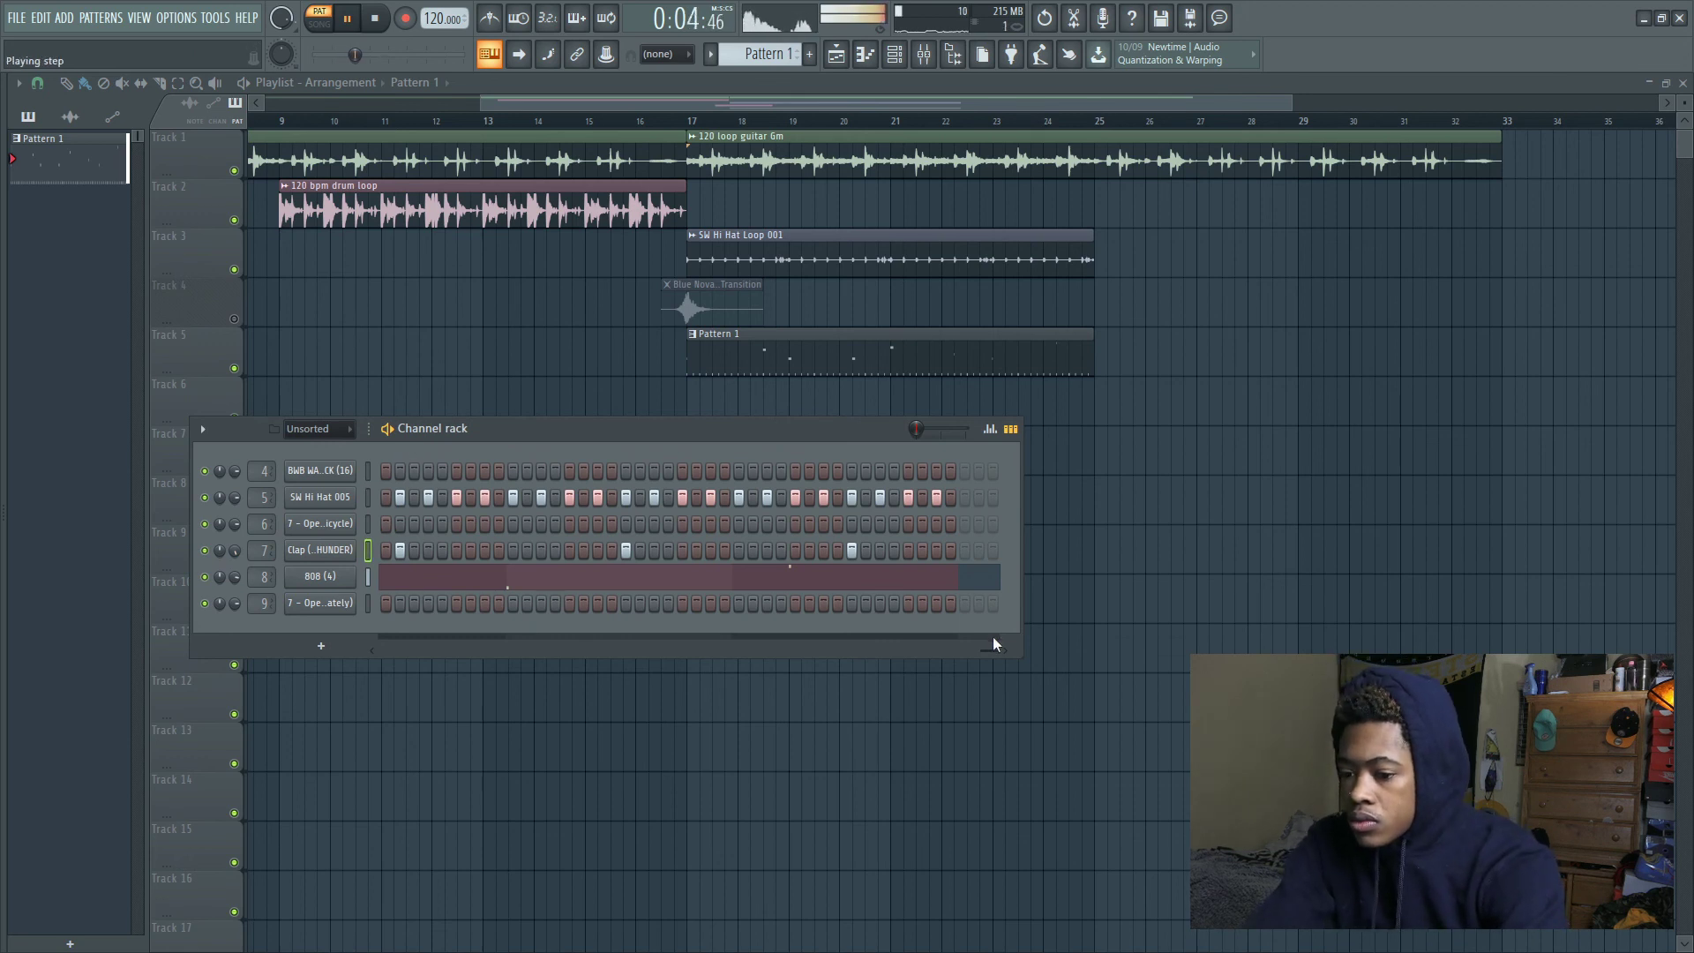
Add open-hat hits every 32 steps, from step 13 on channel 6 and from step 21 on channel 9, checking levels in the mixer
{"action": "left_click_drag", "start_coordinate": [990, 650], "coordinate": [316, 670]}
{"action": "key", "text": "F9"}
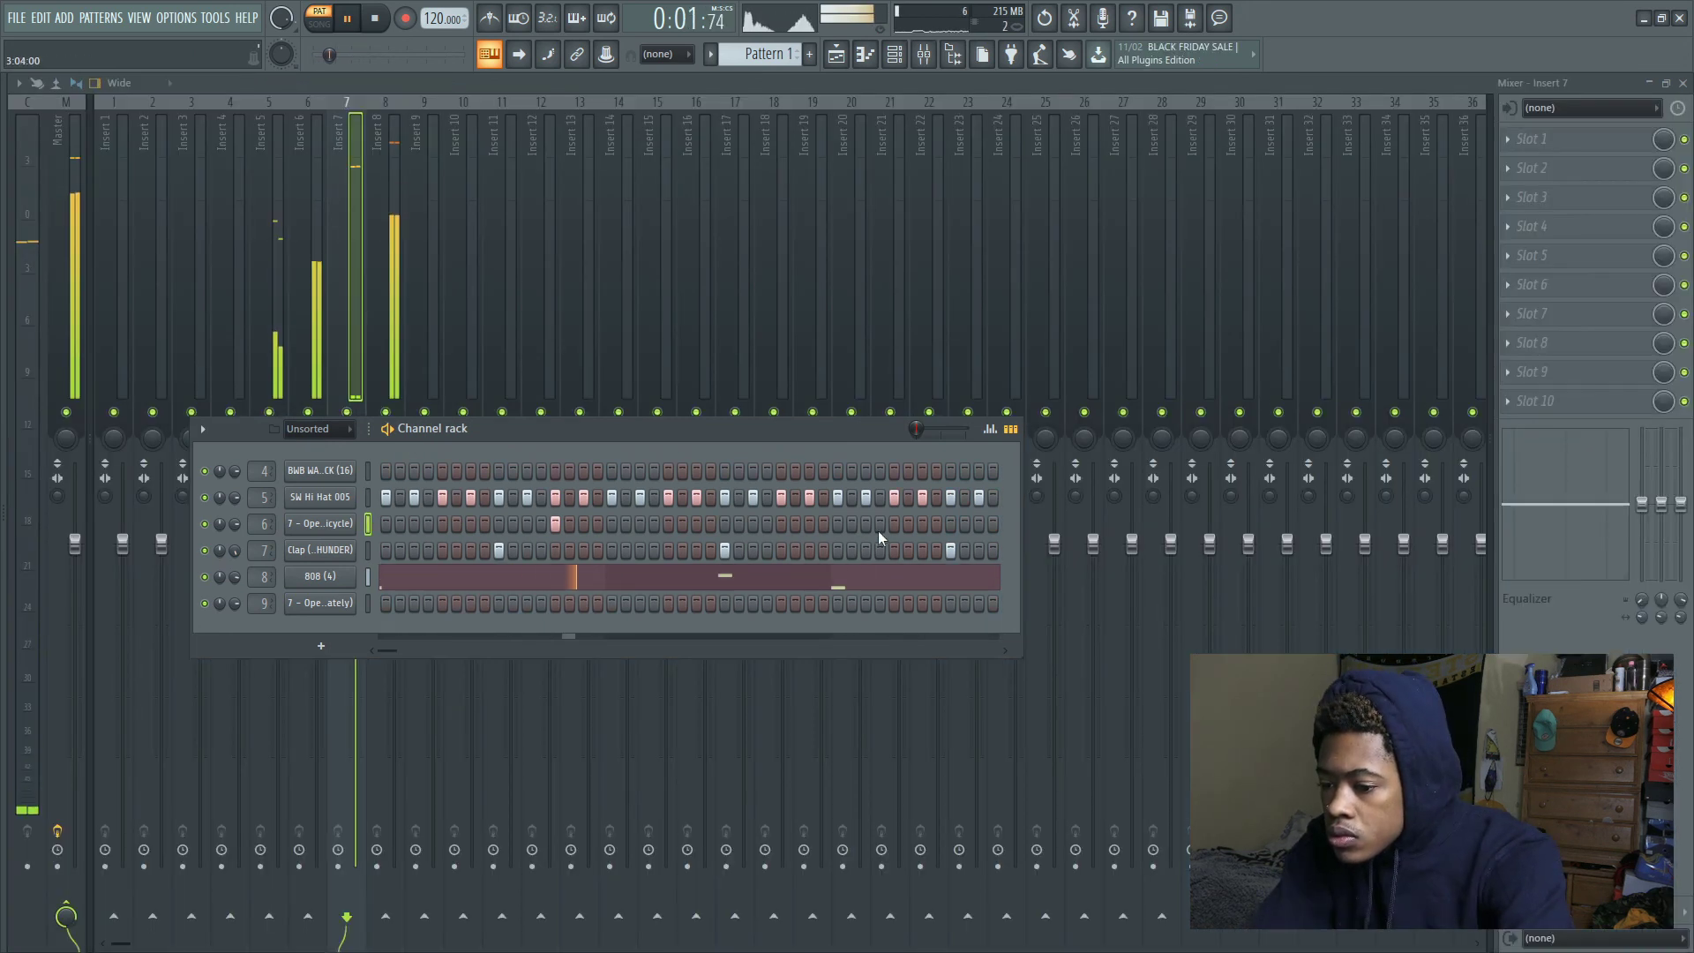
{"action": "key", "text": "space"}
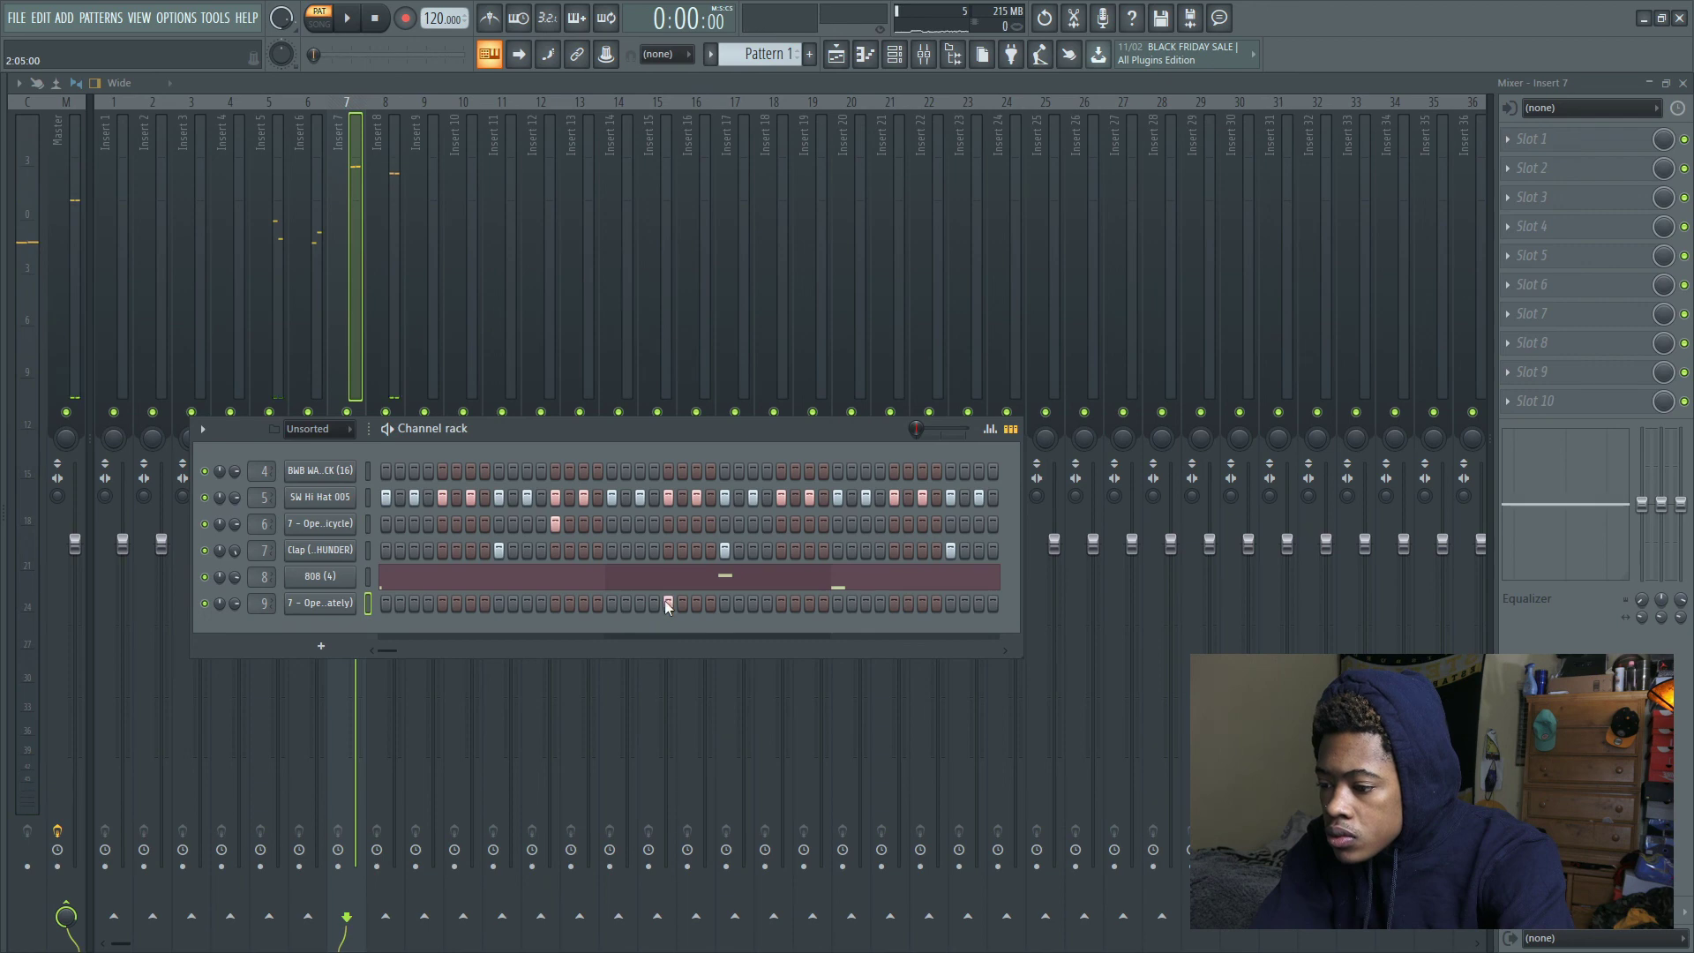
{"action": "key", "text": "space"}
{"action": "left_click_drag", "start_coordinate": [385, 649], "coordinate": [526, 648]}
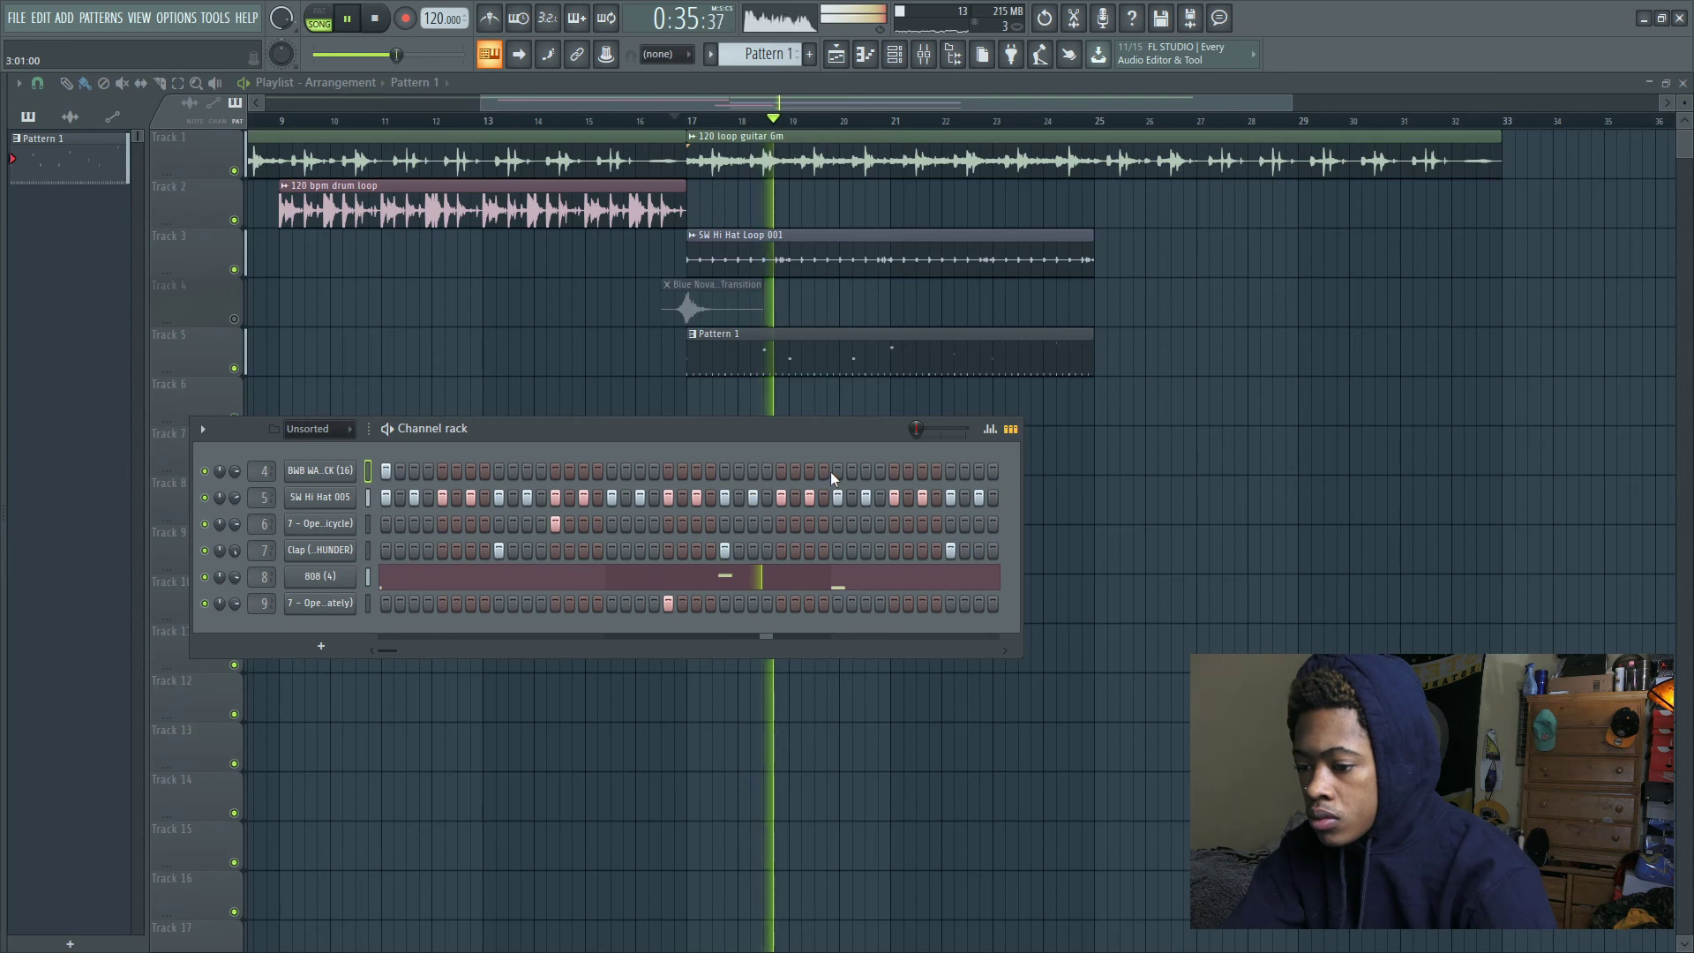
Place channel 4 kicks on steps 1, 33 and 57 of Pattern 1 while the song plays
{"action": "left_click", "coordinate": [835, 471]}
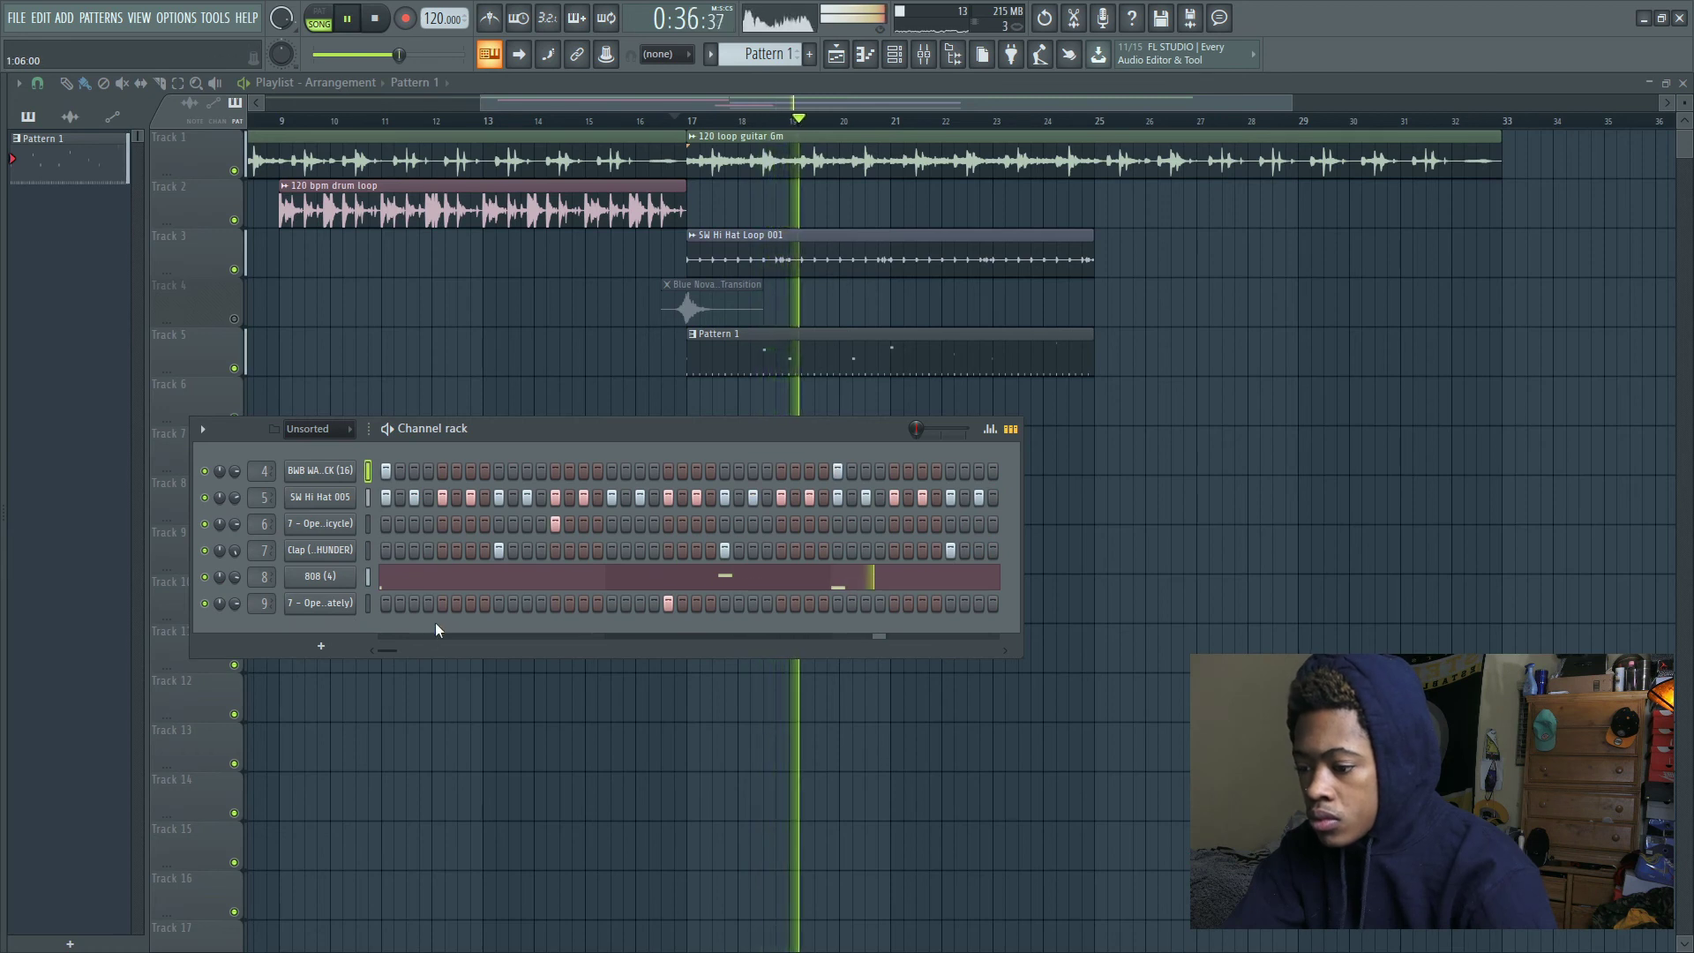
{"action": "left_click_drag", "start_coordinate": [386, 649], "coordinate": [692, 649]}
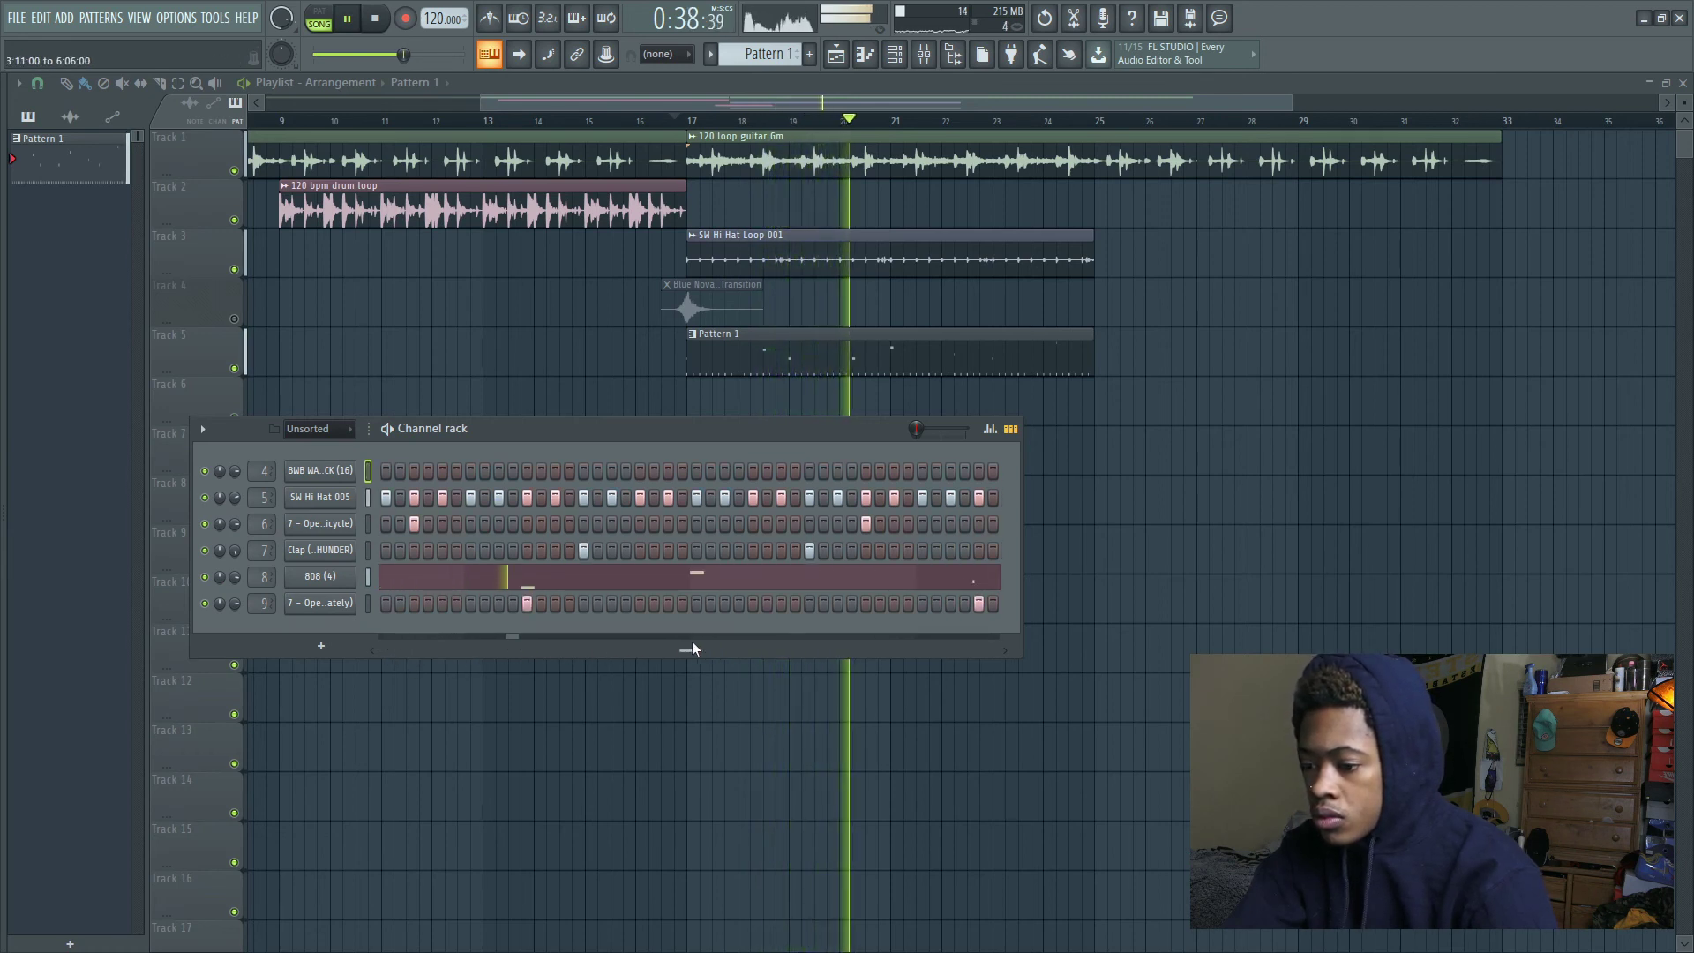
{"action": "left_click", "coordinate": [583, 471]}
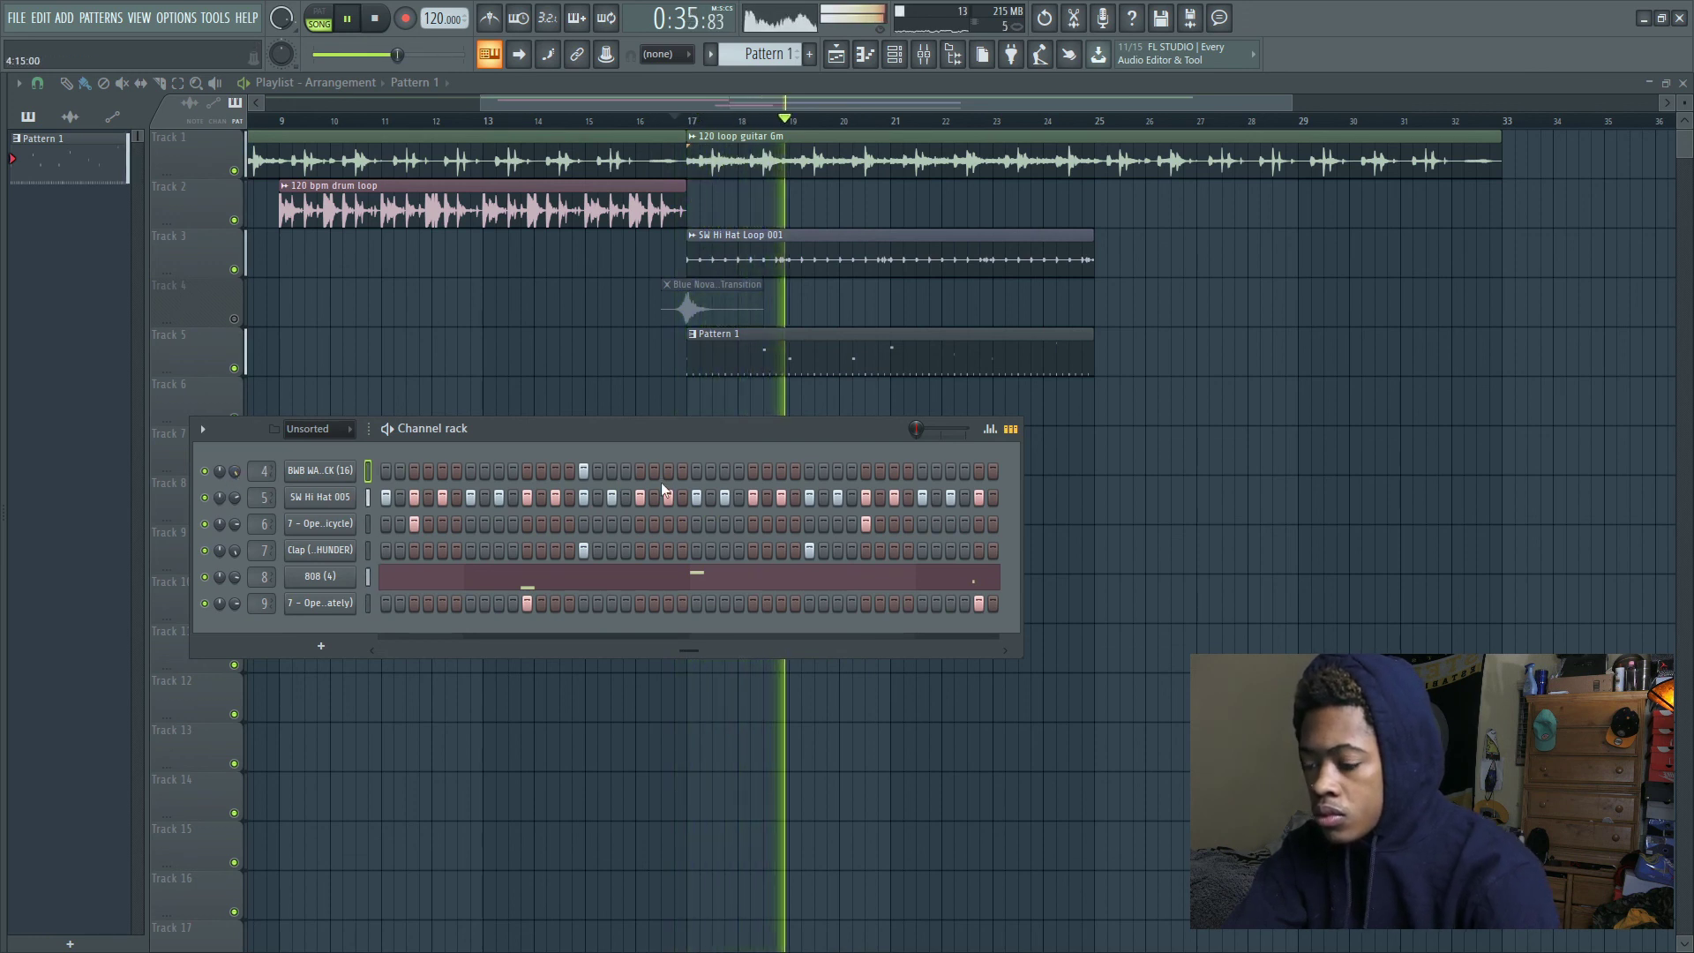
Place channel 4 kicks on steps 61, 65, 85, 97 and 117, auditioning Pattern 1 in pattern mode
{"action": "mouse_move", "coordinate": [677, 653]}
{"action": "left_mouse_down"}
{"action": "mouse_move", "coordinate": [643, 651]}
{"action": "mouse_move", "coordinate": [667, 648]}
{"action": "left_mouse_up"}
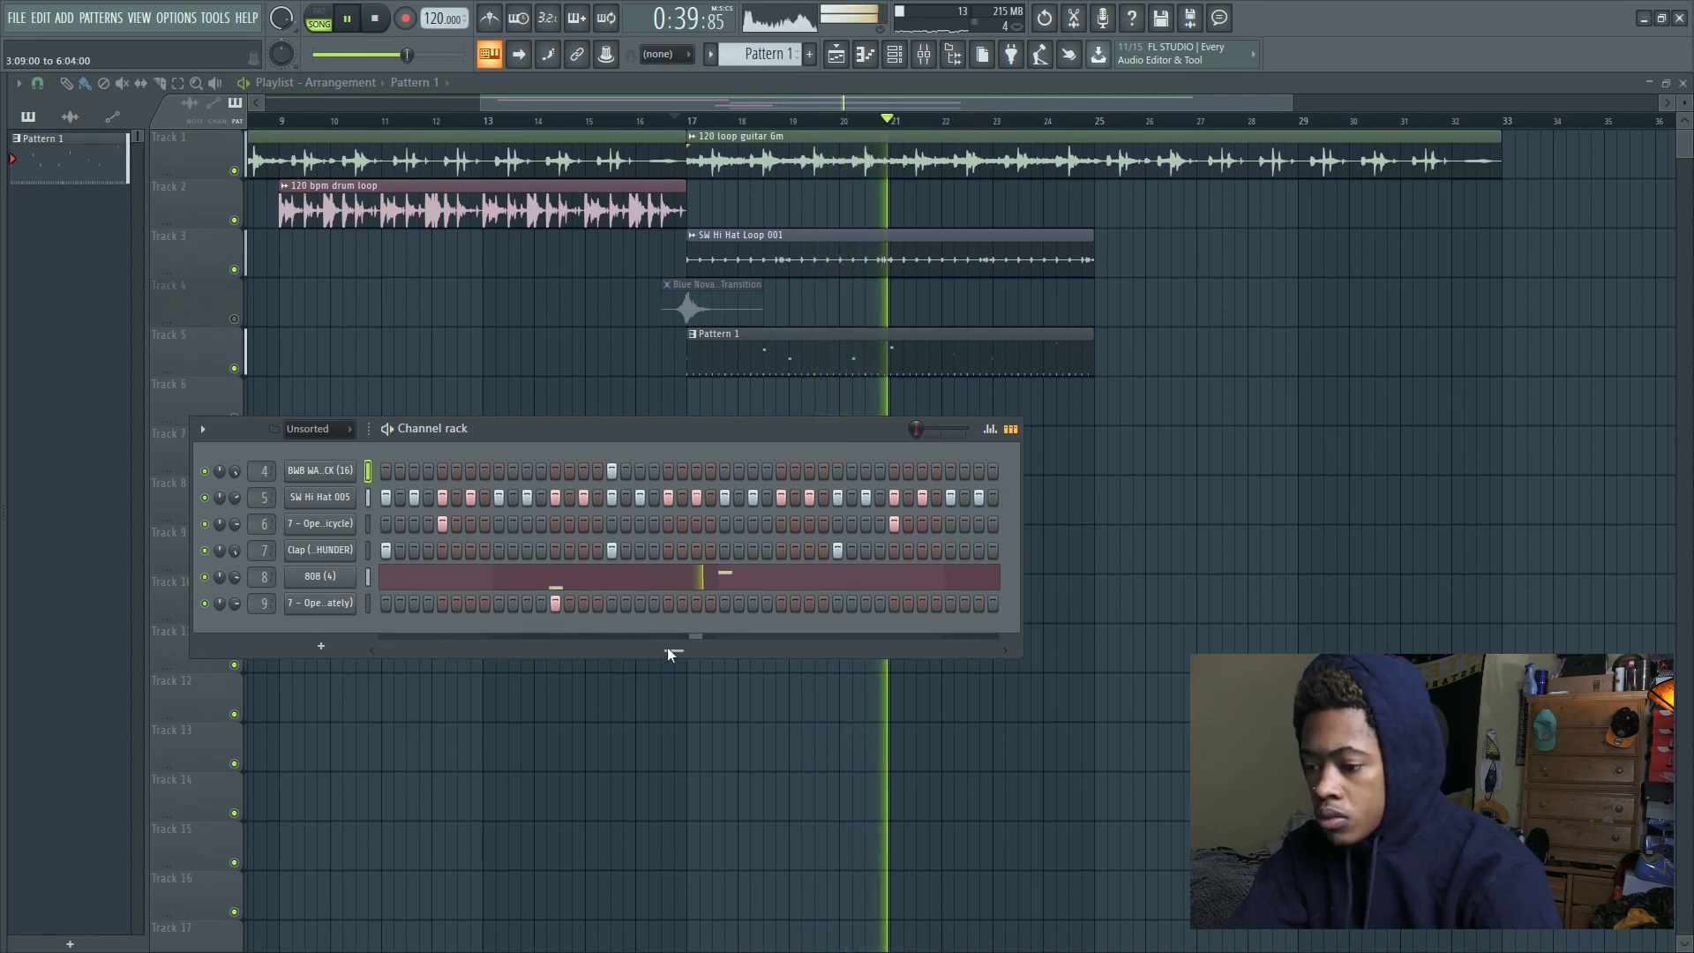
{"action": "key", "text": "space"}
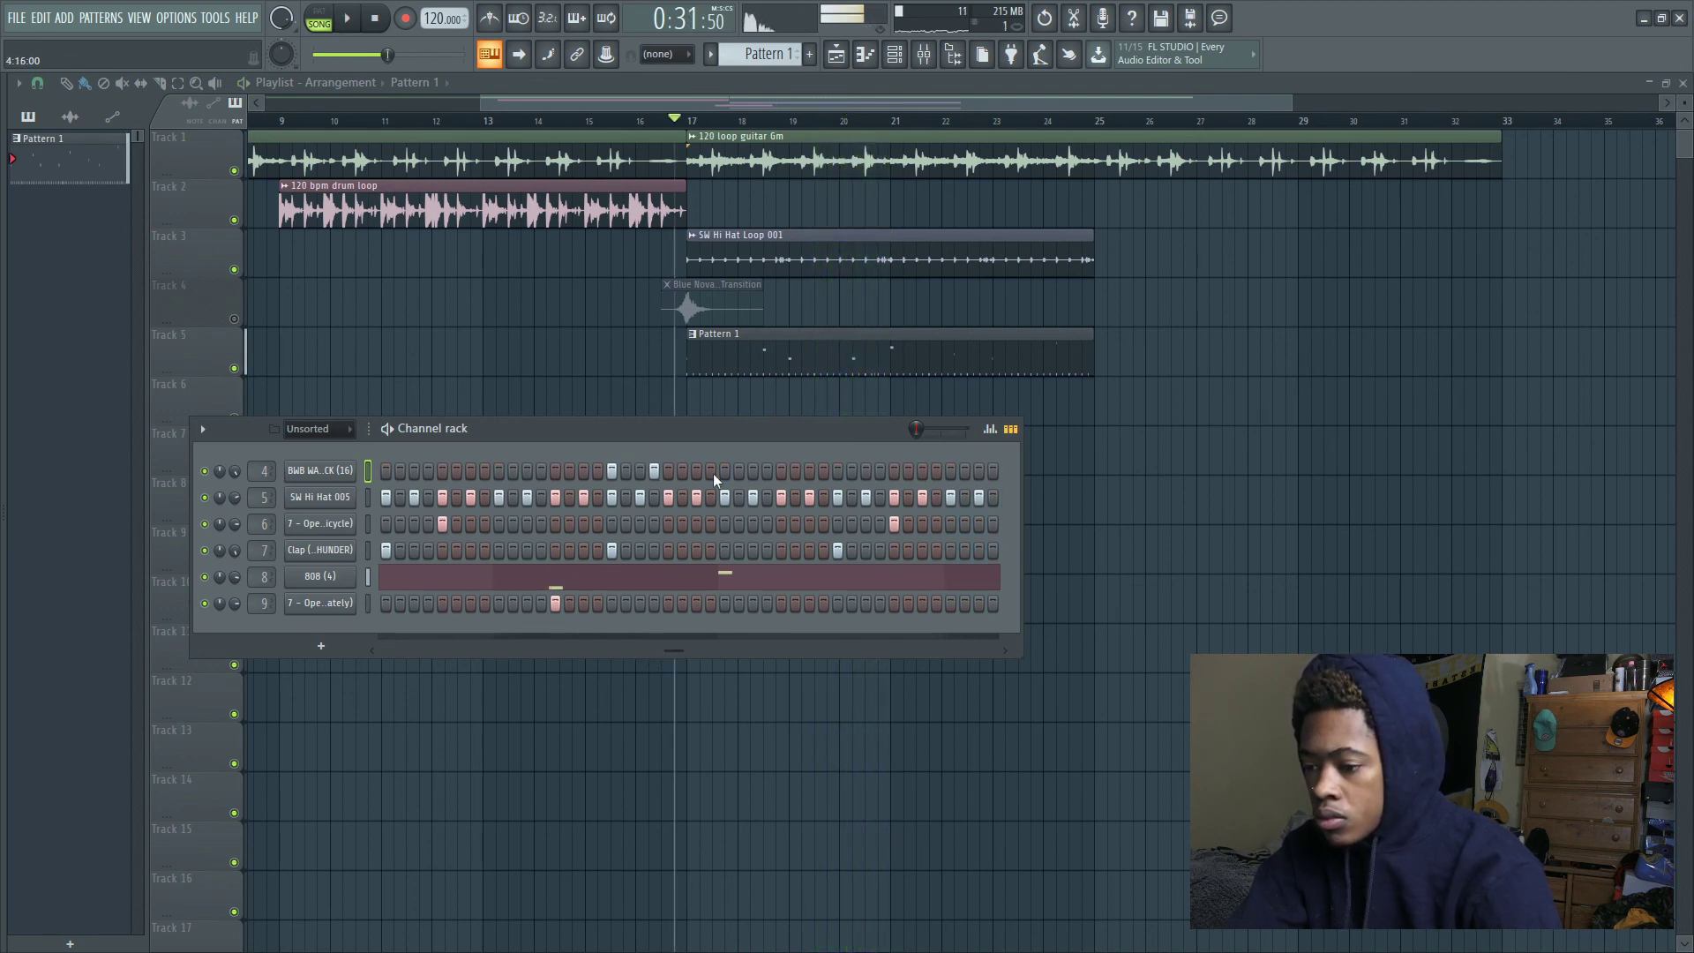
{"action": "key", "text": "l"}
{"action": "key", "text": "space"}
{"action": "left_click_drag", "start_coordinate": [673, 650], "coordinate": [641, 648]}
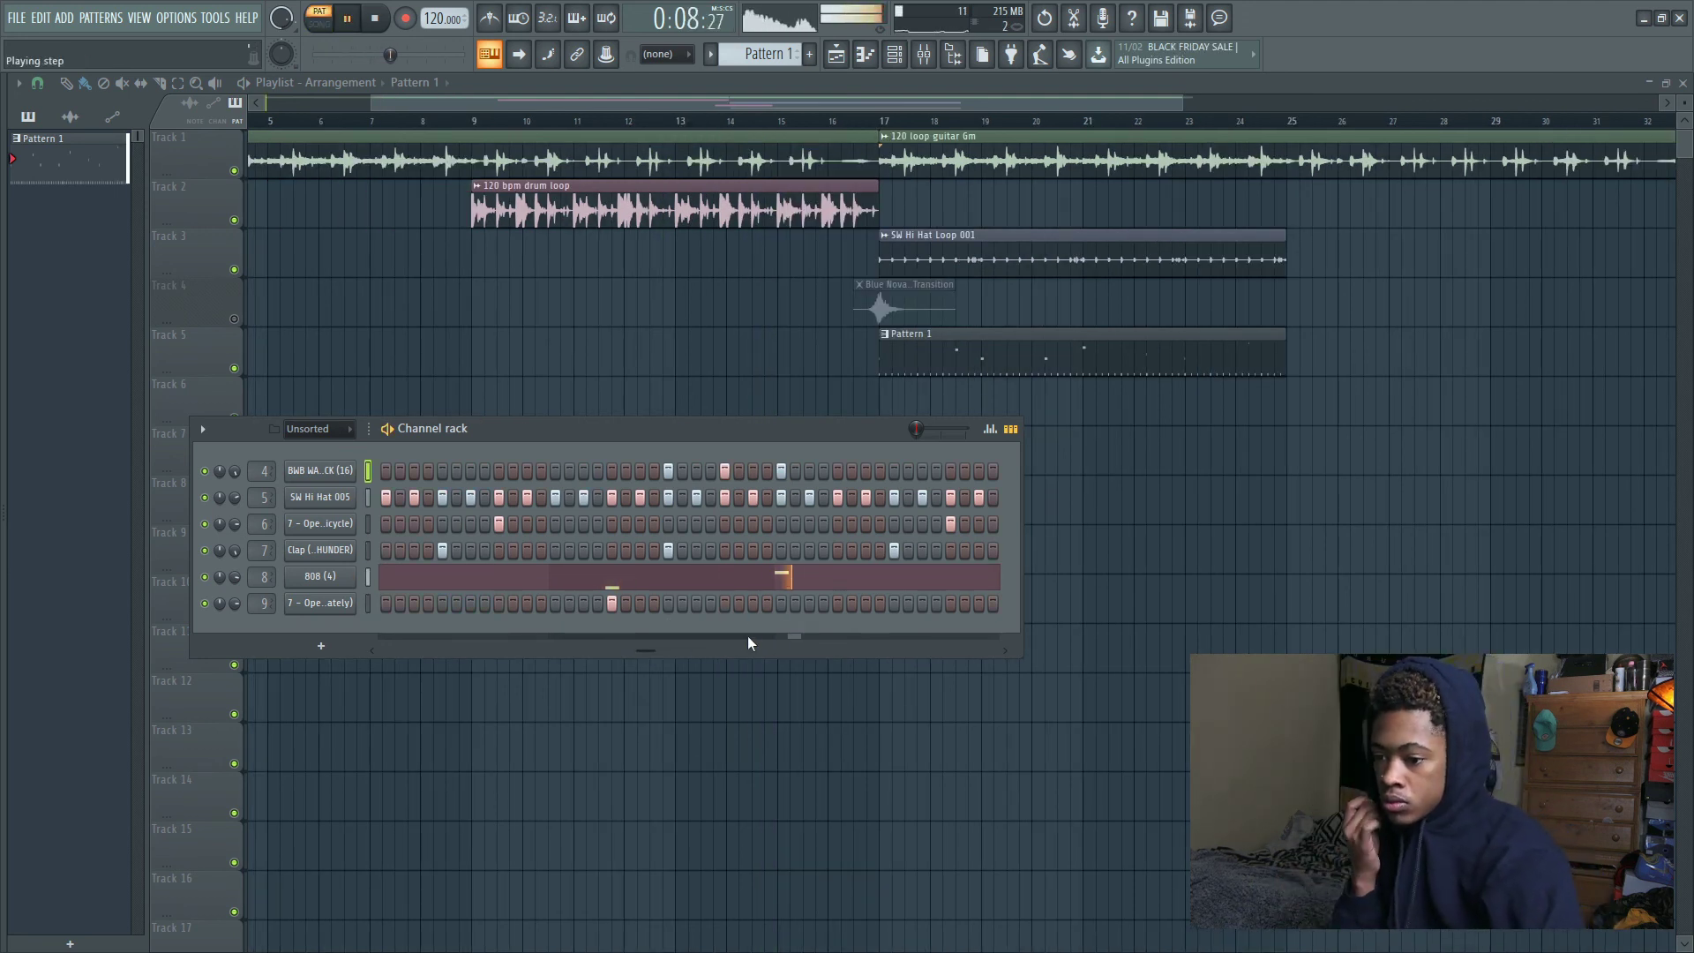
{"action": "left_click_drag", "start_coordinate": [655, 649], "coordinate": [955, 627]}
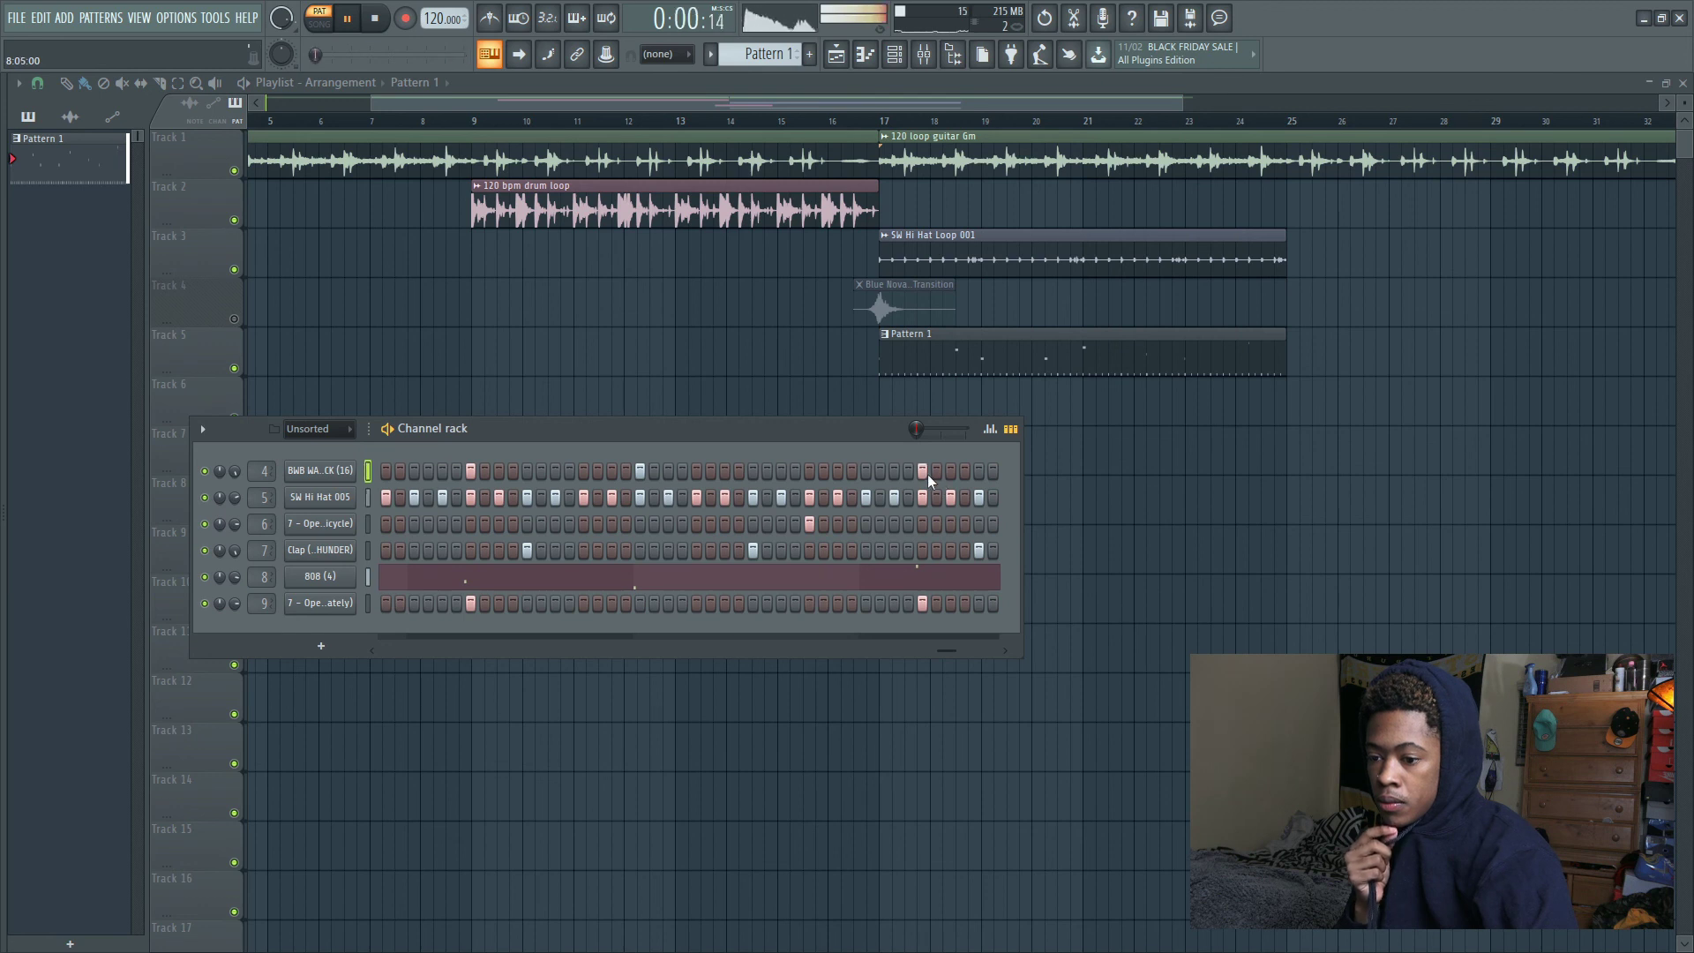
Add channel 4 kicks on steps 45 and 47 of Pattern 1
{"action": "left_click_drag", "start_coordinate": [941, 651], "coordinate": [597, 665]}
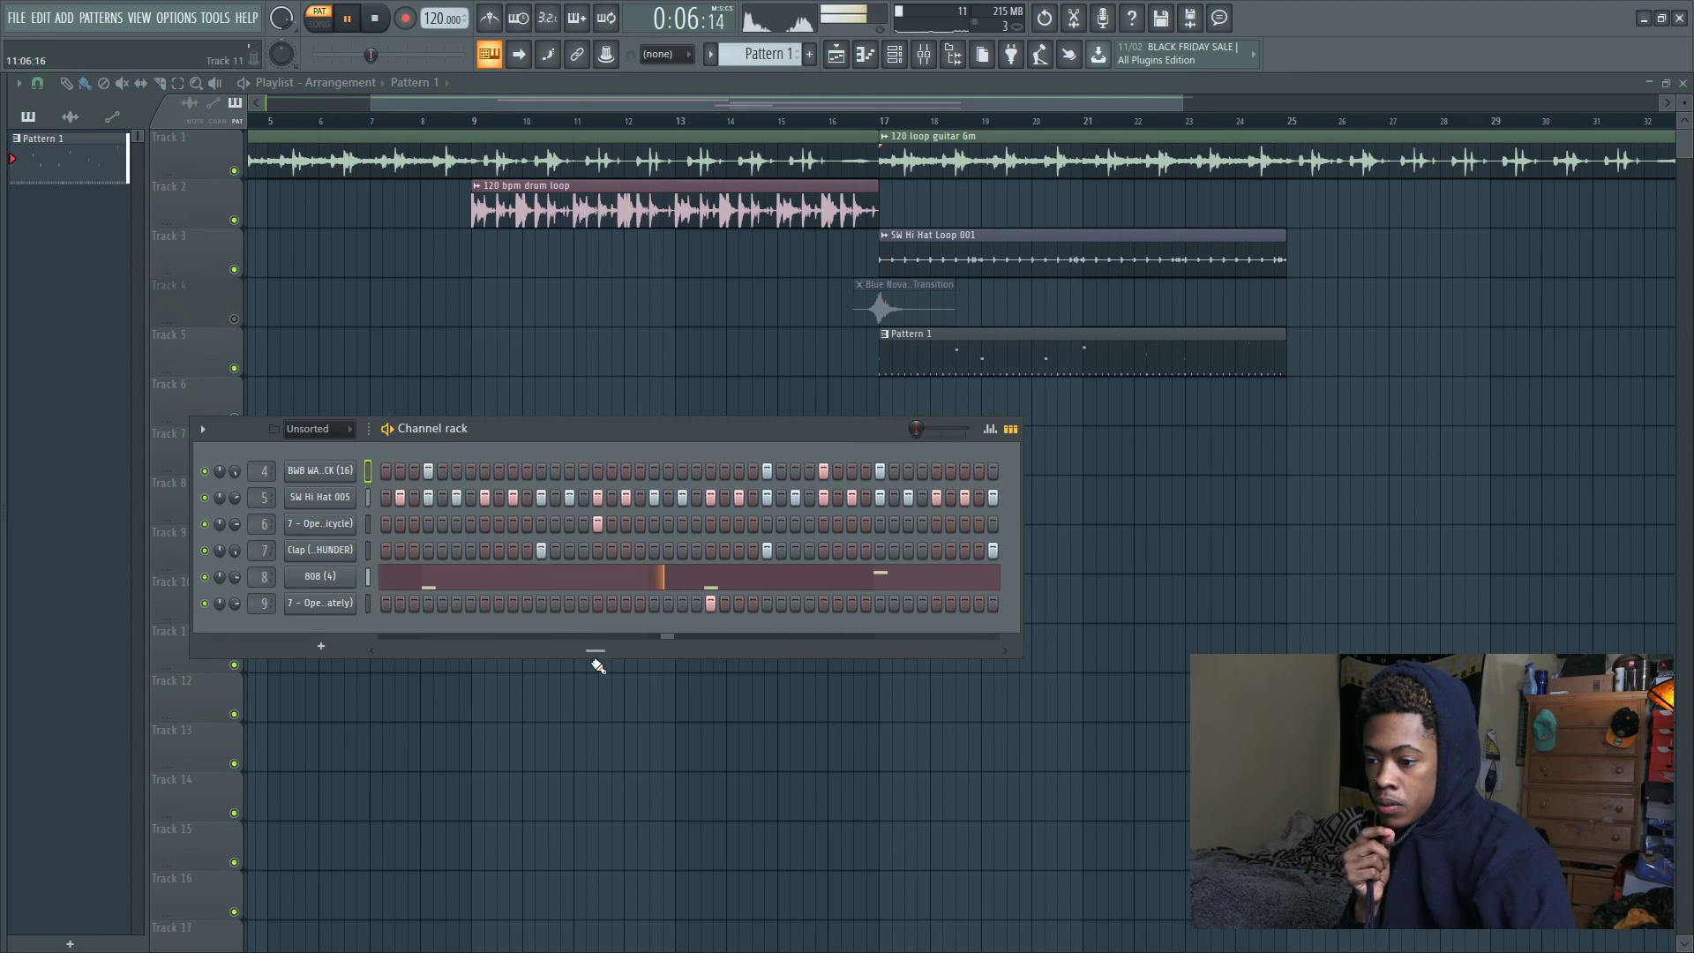
{"action": "left_click", "coordinate": [598, 470]}
{"action": "left_click", "coordinate": [626, 471]}
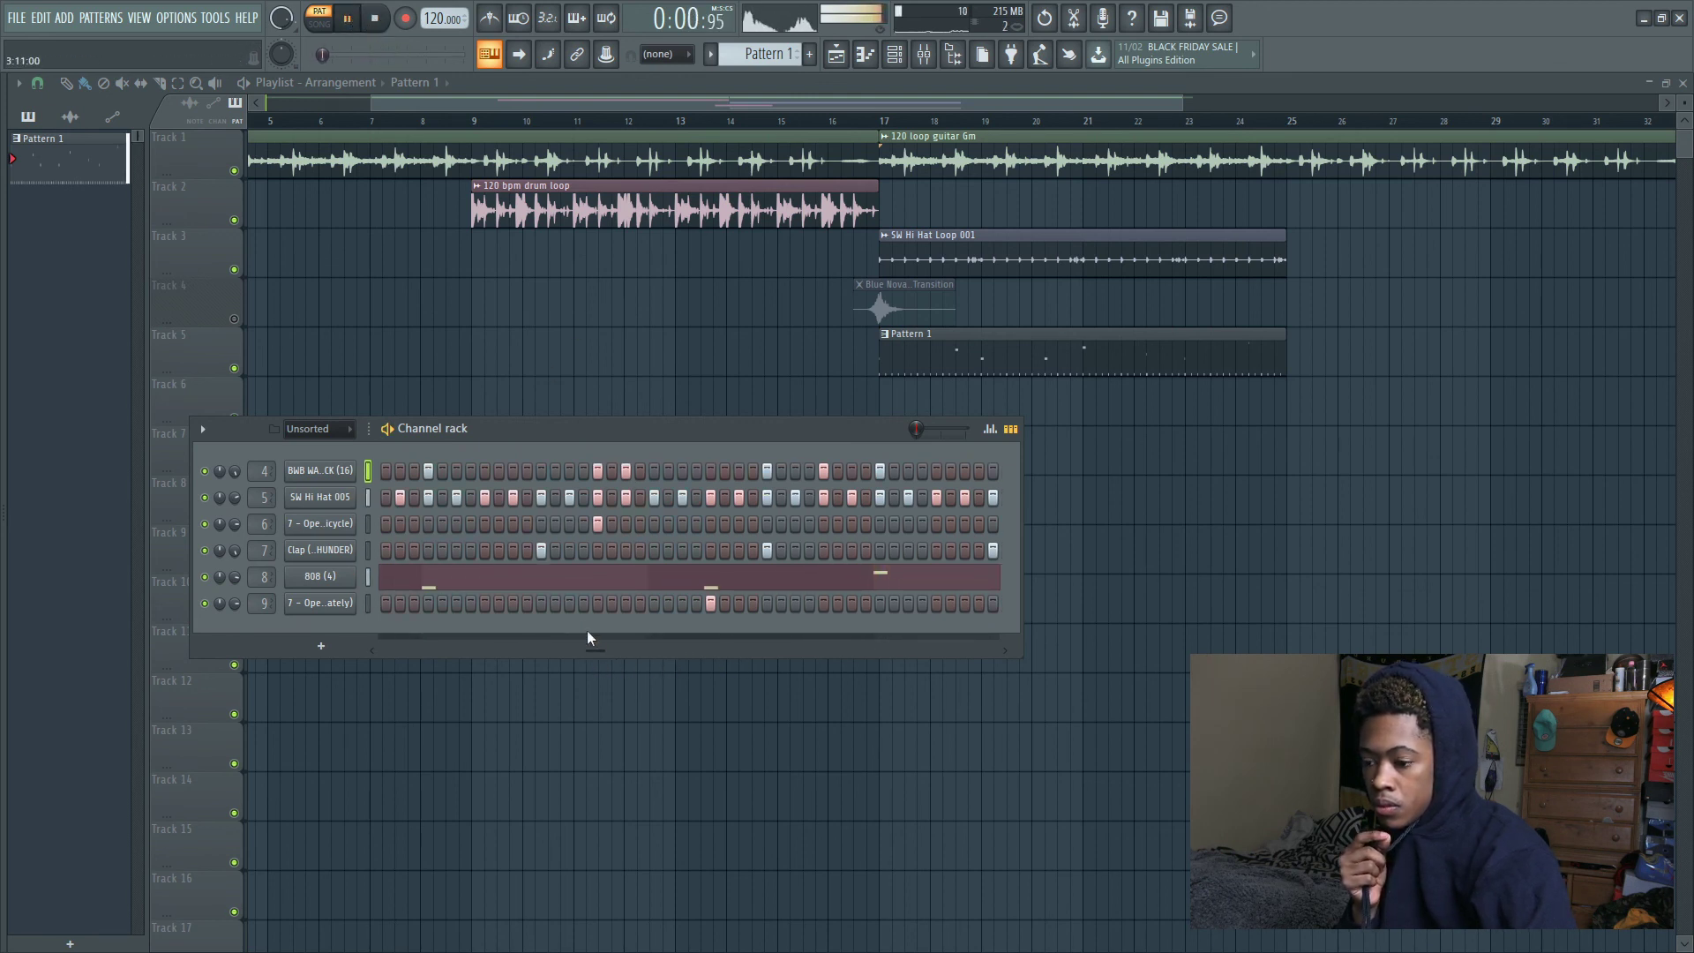
{"action": "mouse_move", "coordinate": [591, 649]}
{"action": "left_mouse_down"}
{"action": "mouse_move", "coordinate": [559, 650]}
{"action": "mouse_move", "coordinate": [579, 650]}
{"action": "left_mouse_up"}
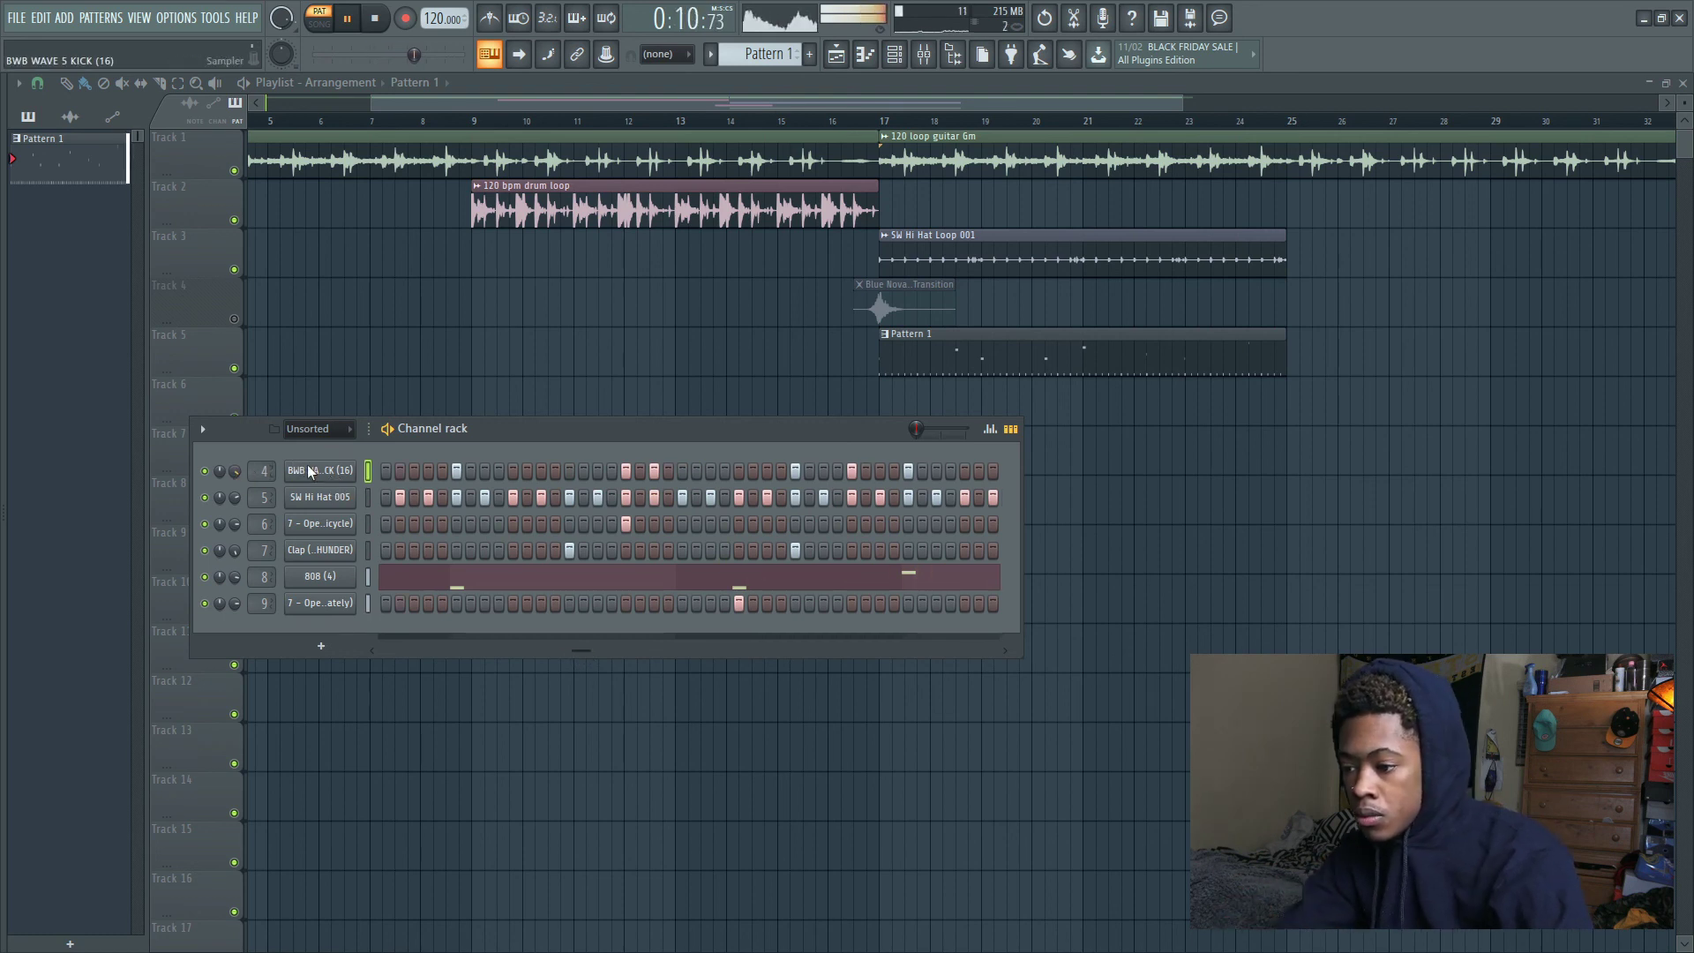
Select all BWB WAVE 5 KICK notes in the piano roll and raise their velocity slightly
{"action": "key", "text": "F7"}
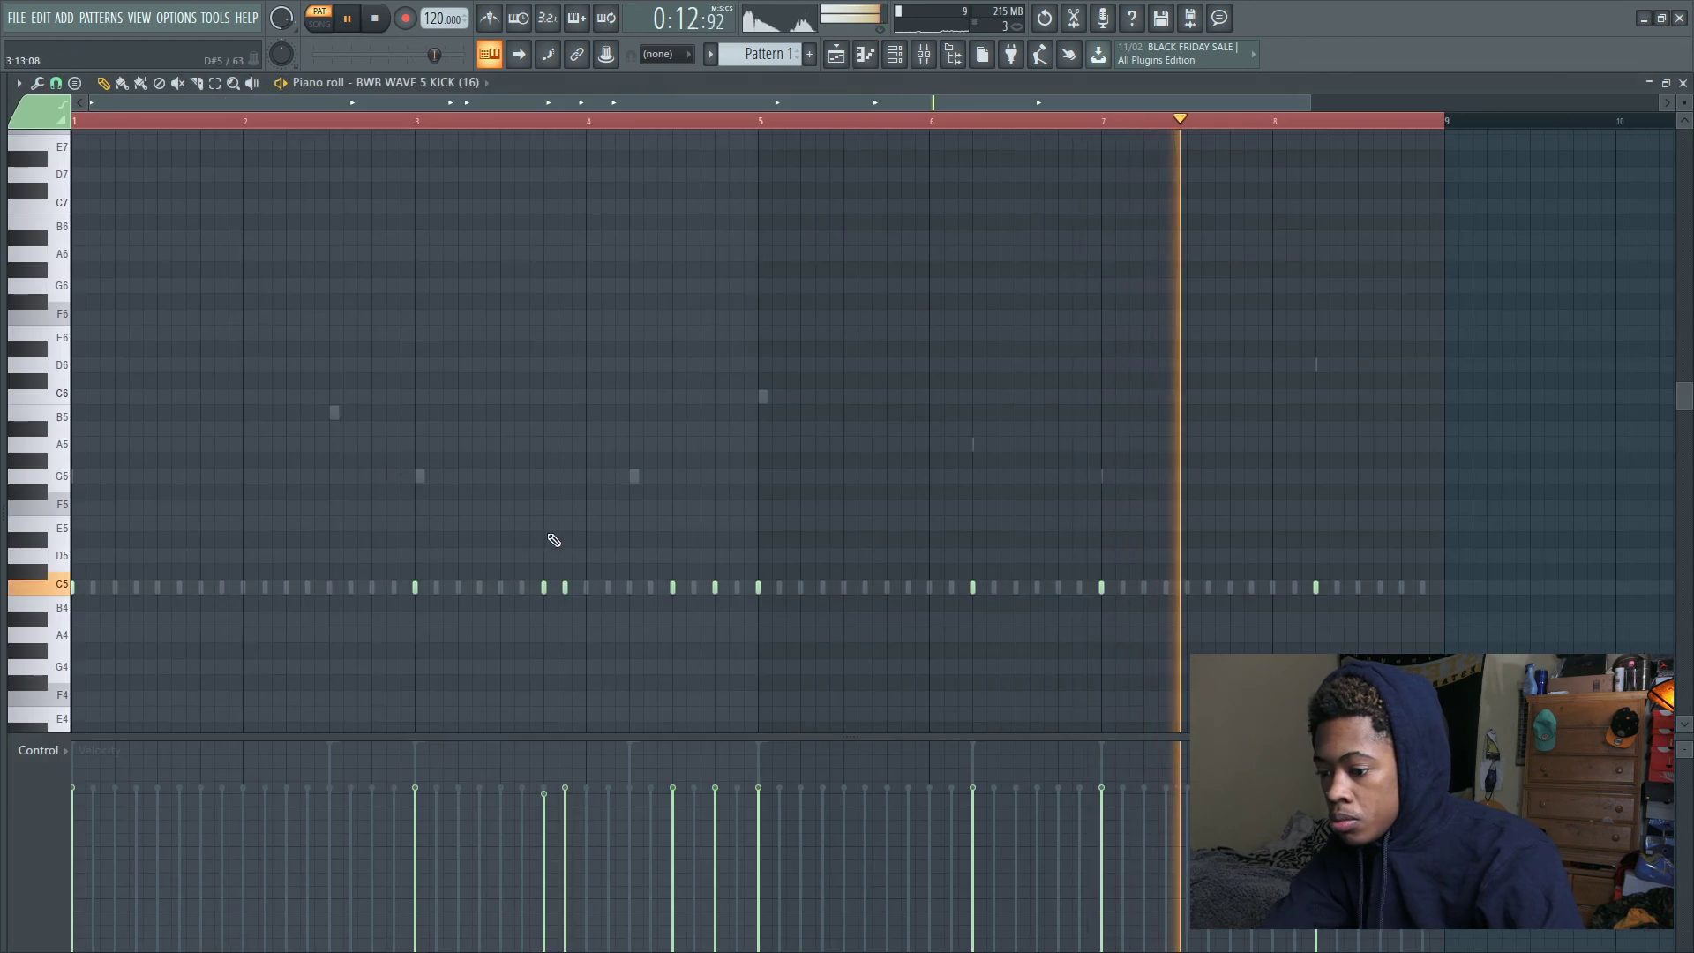
{"action": "key", "text": "ctrl+a"}
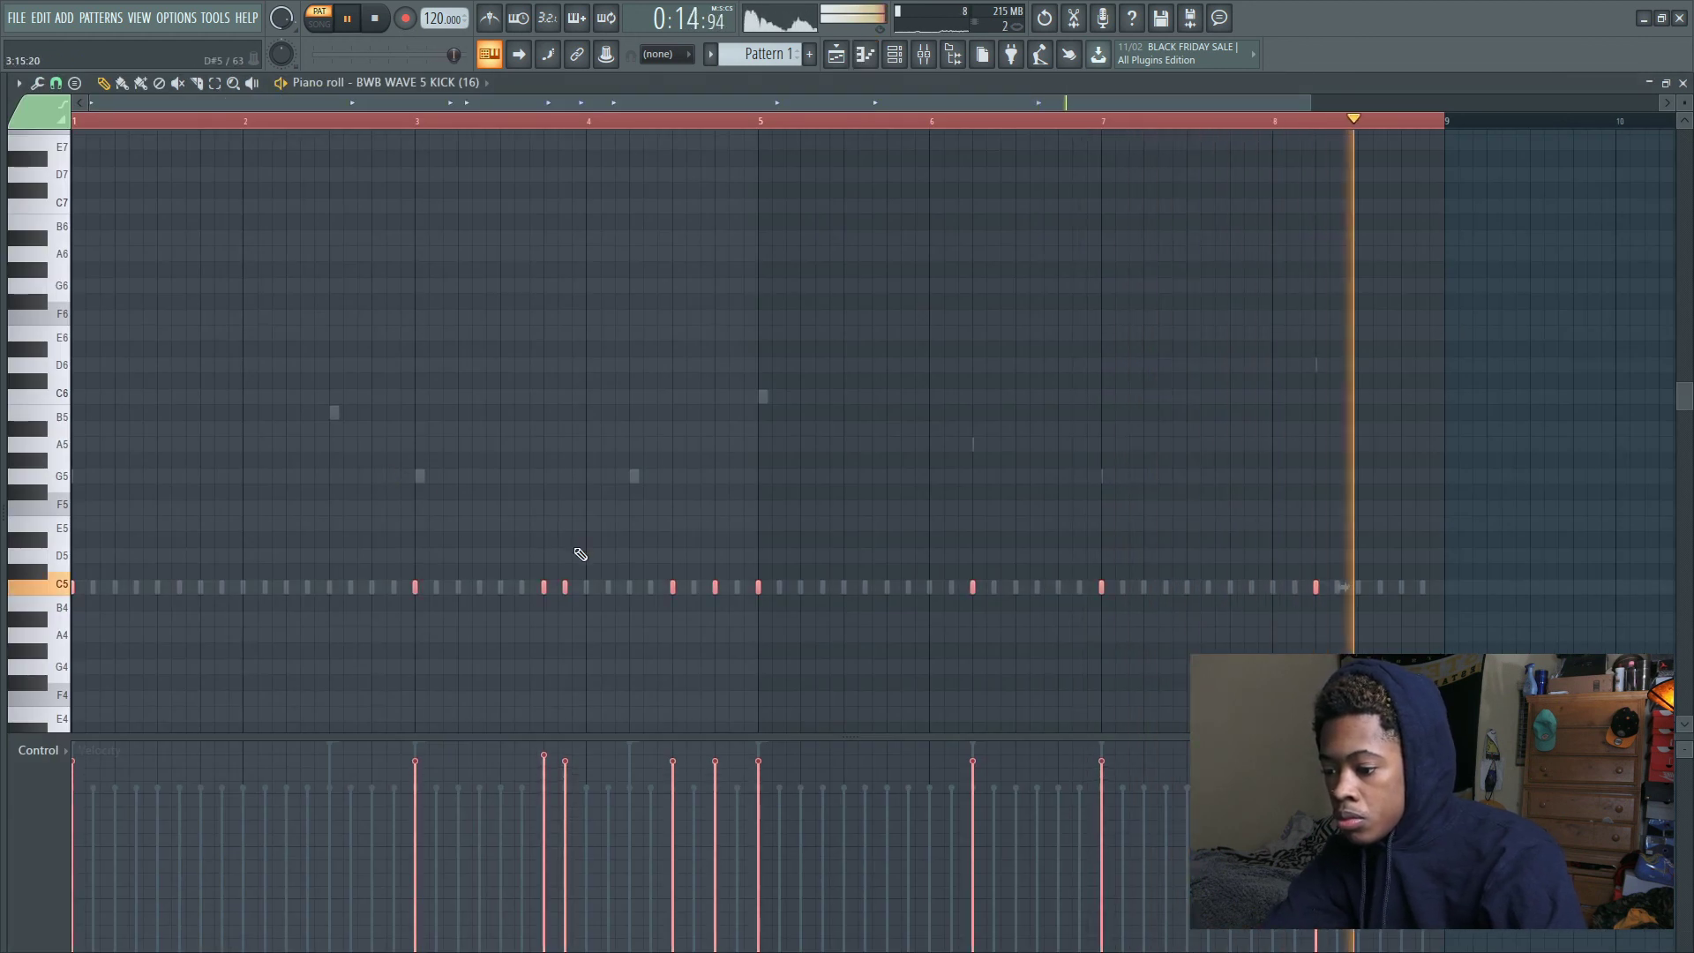
{"action": "scroll", "coordinate": [579, 723], "scroll_direction": "up", "scroll_amount": 4}
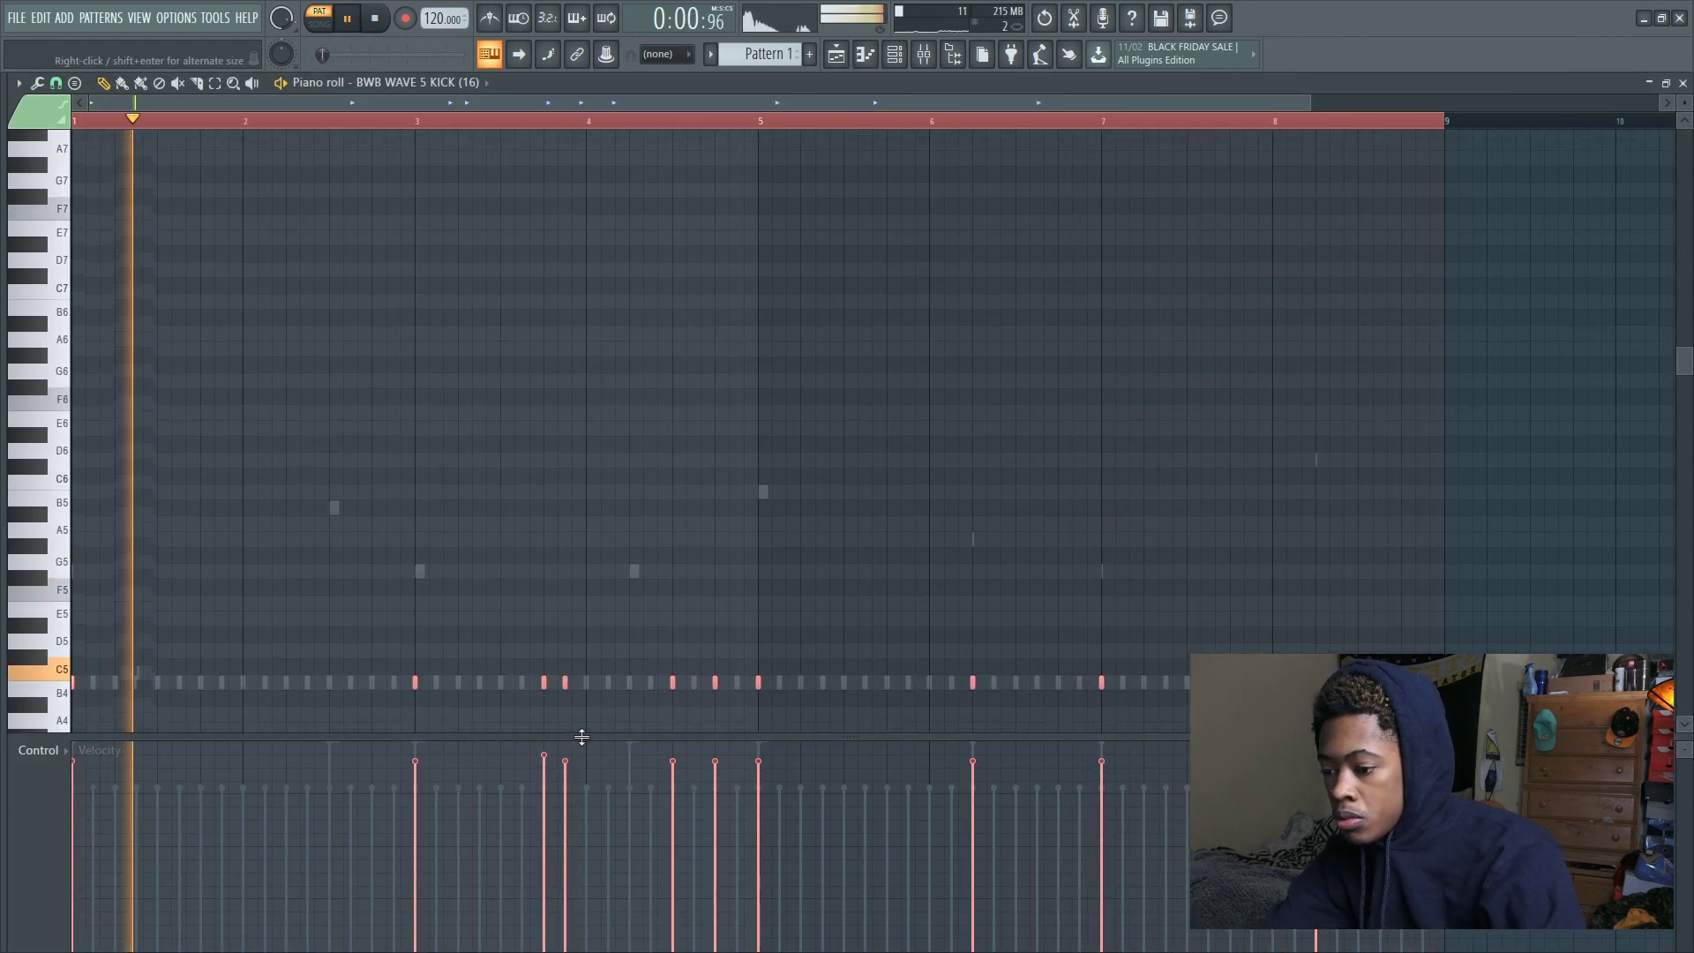
{"action": "scroll", "coordinate": [633, 641], "scroll_direction": "up", "scroll_amount": 2}
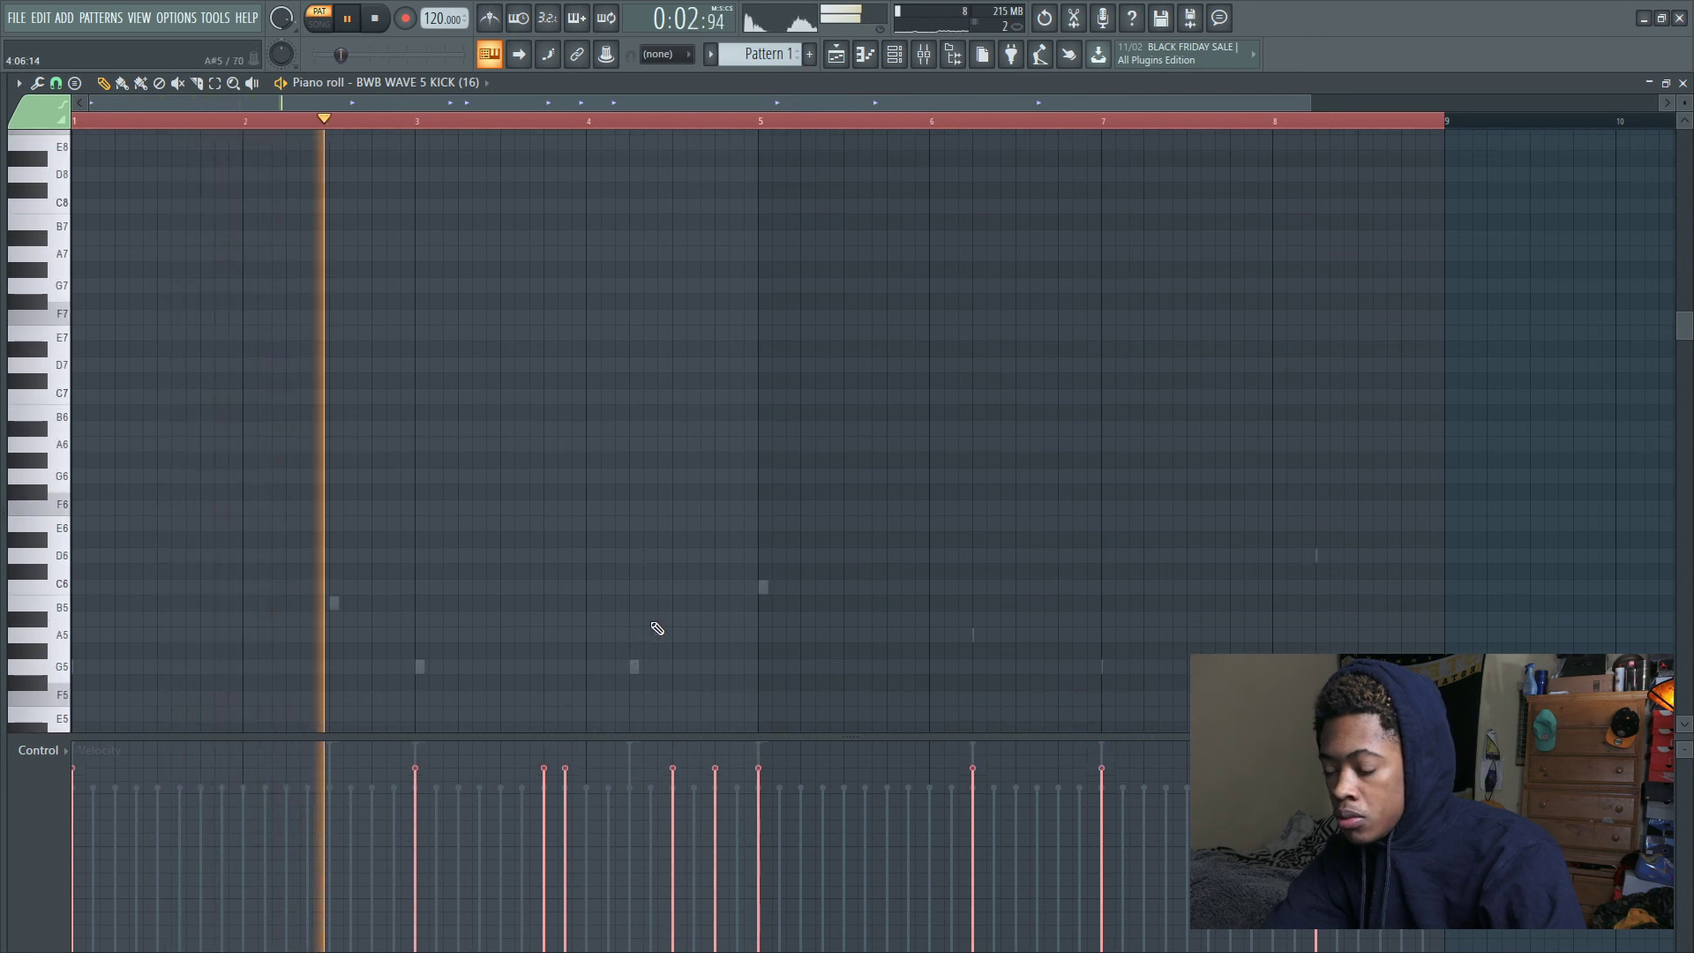
{"action": "scroll", "coordinate": [791, 352], "scroll_direction": "down", "scroll_amount": 3}
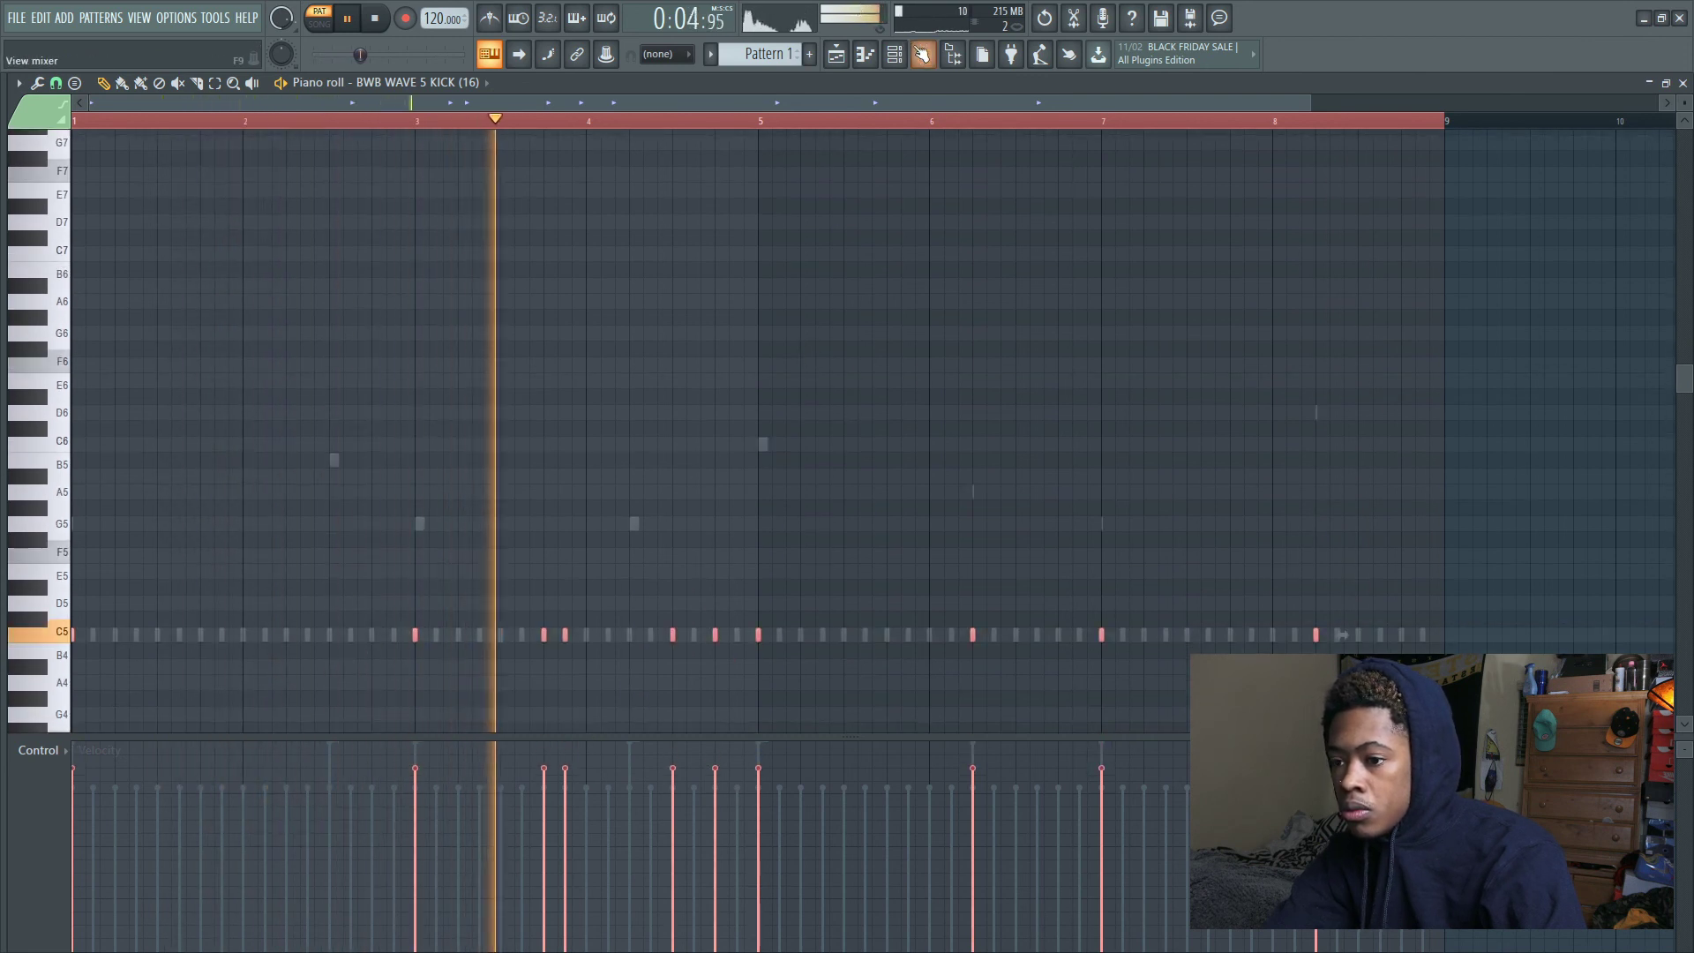
{"action": "key", "text": "F6"}
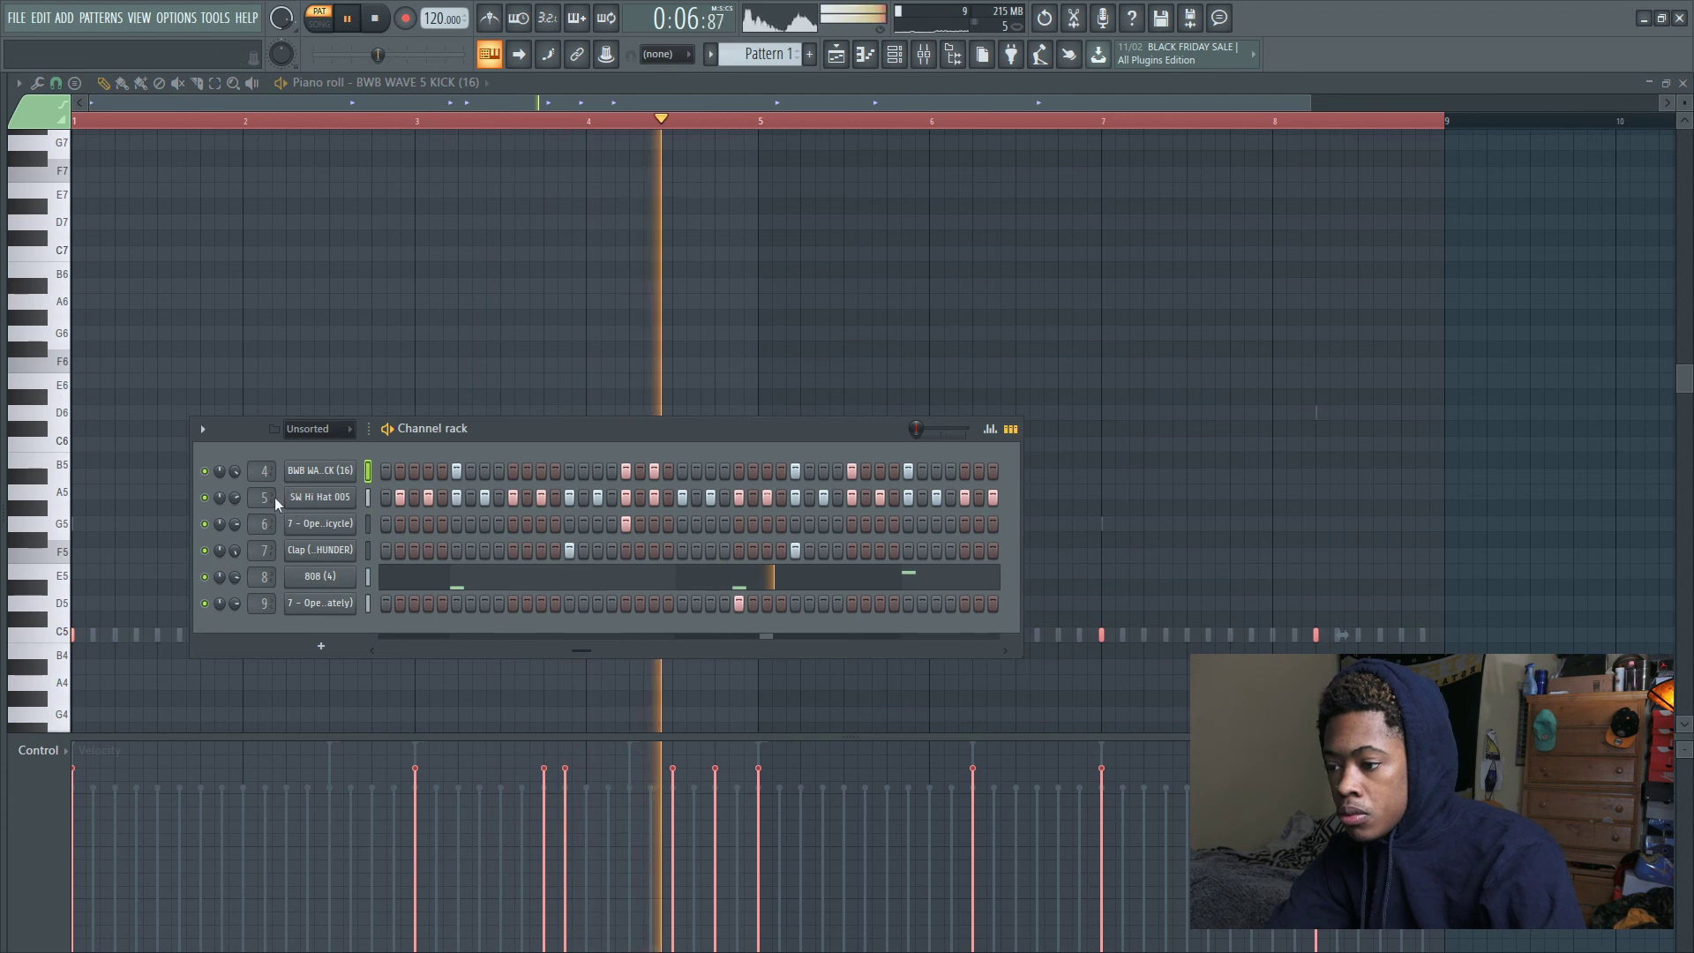
Play the arrangement in song mode from around bar 14 and unmute the Blue Nova swoop transition on Track 4
{"action": "left_click", "coordinate": [854, 55]}
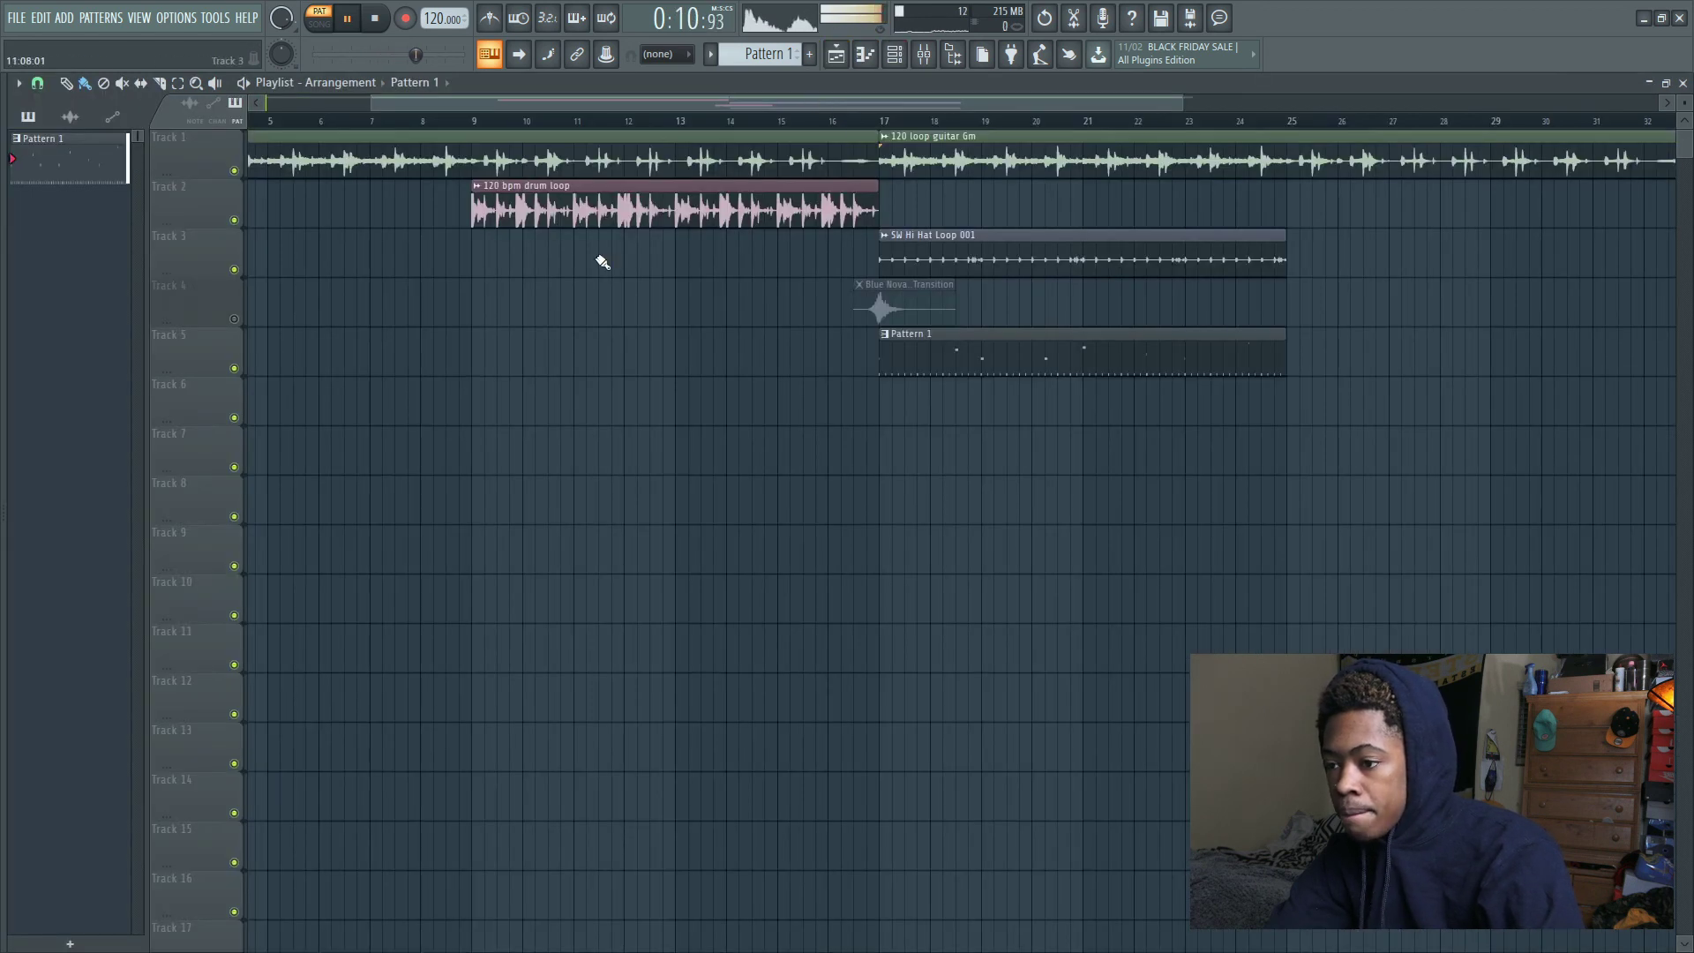
{"action": "left_click", "coordinate": [320, 23]}
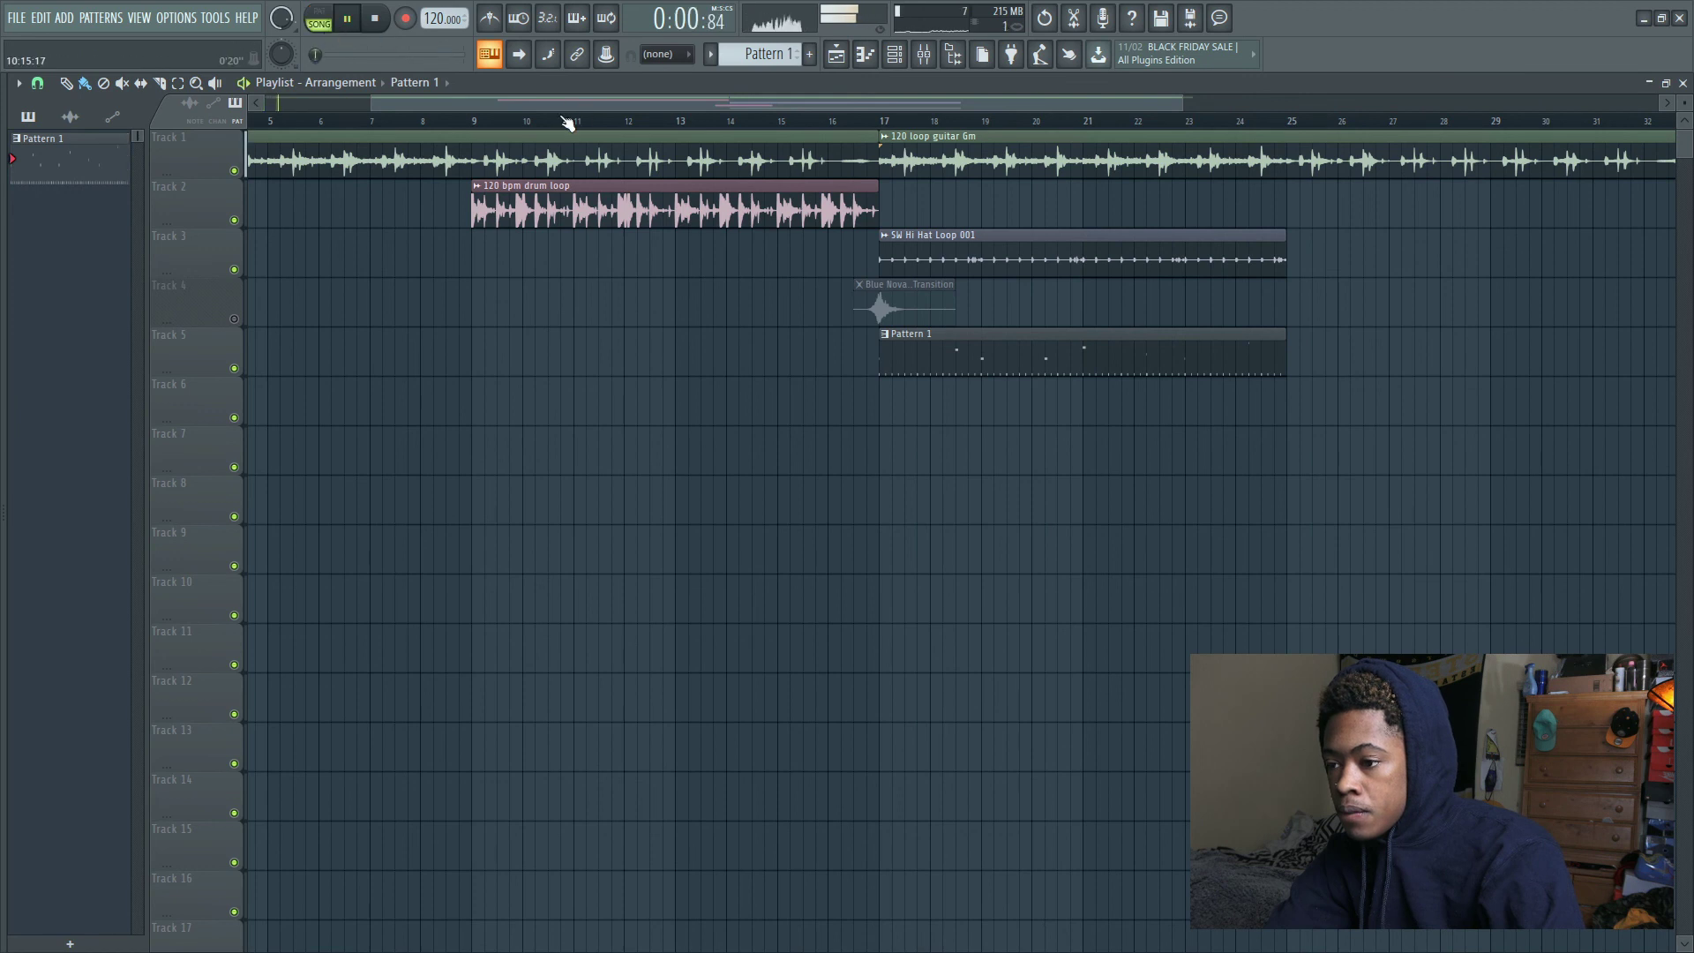
{"action": "left_click", "coordinate": [729, 123]}
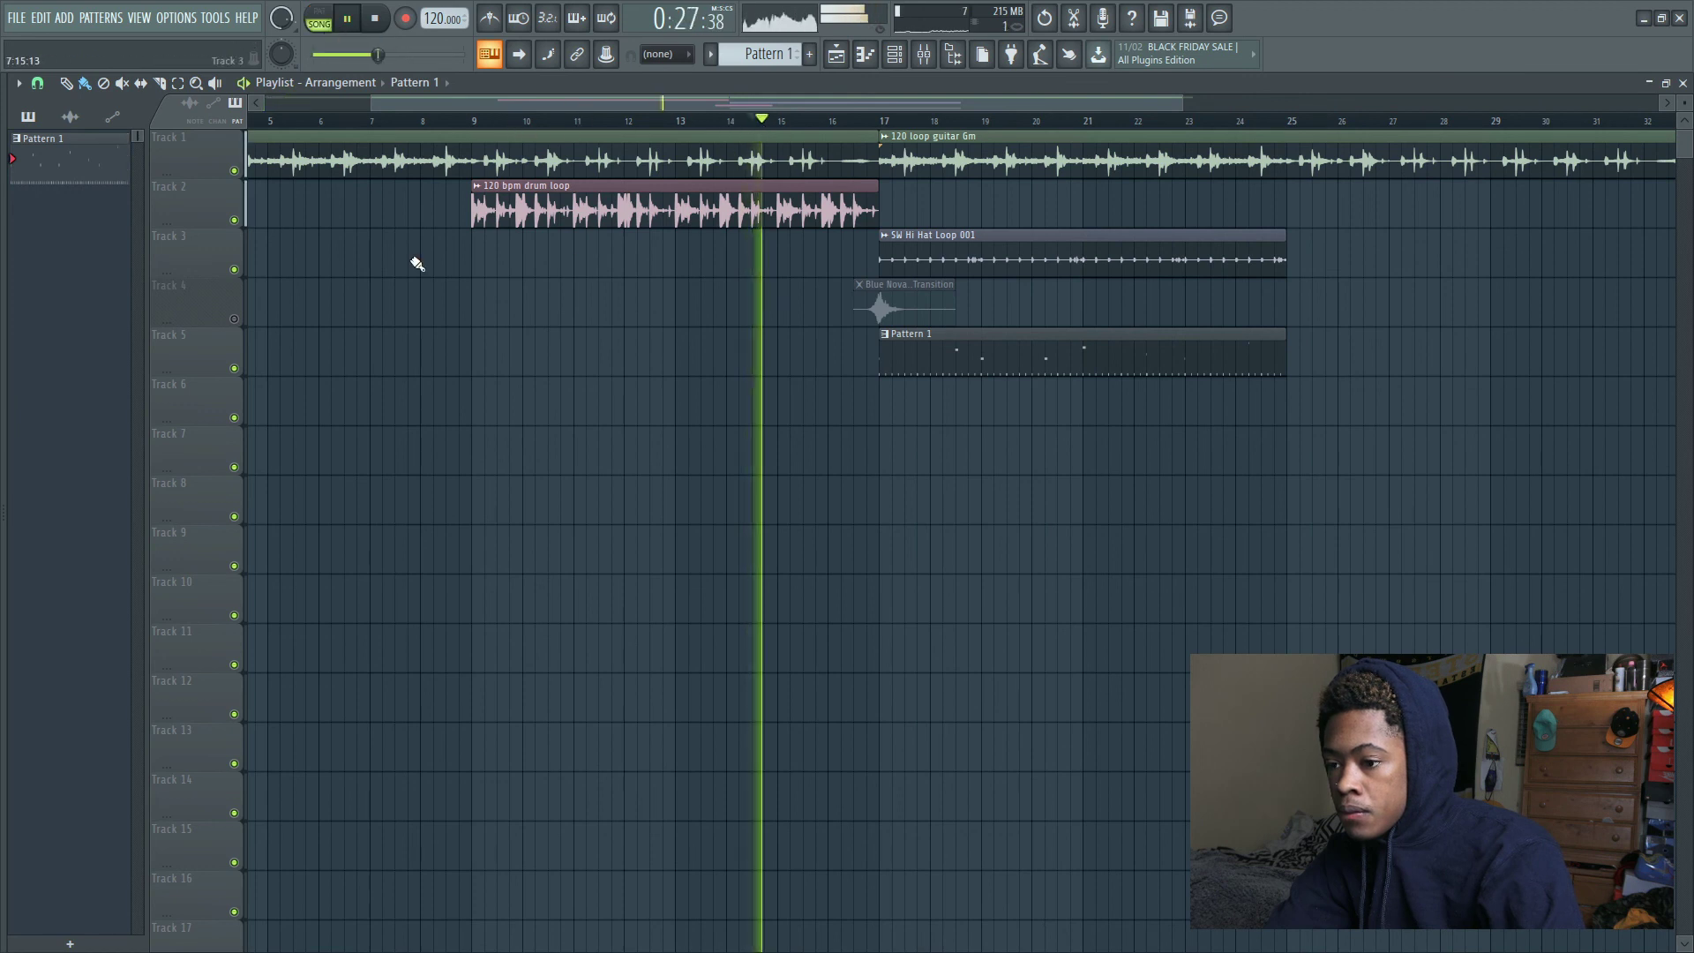
{"action": "left_click", "coordinate": [235, 319]}
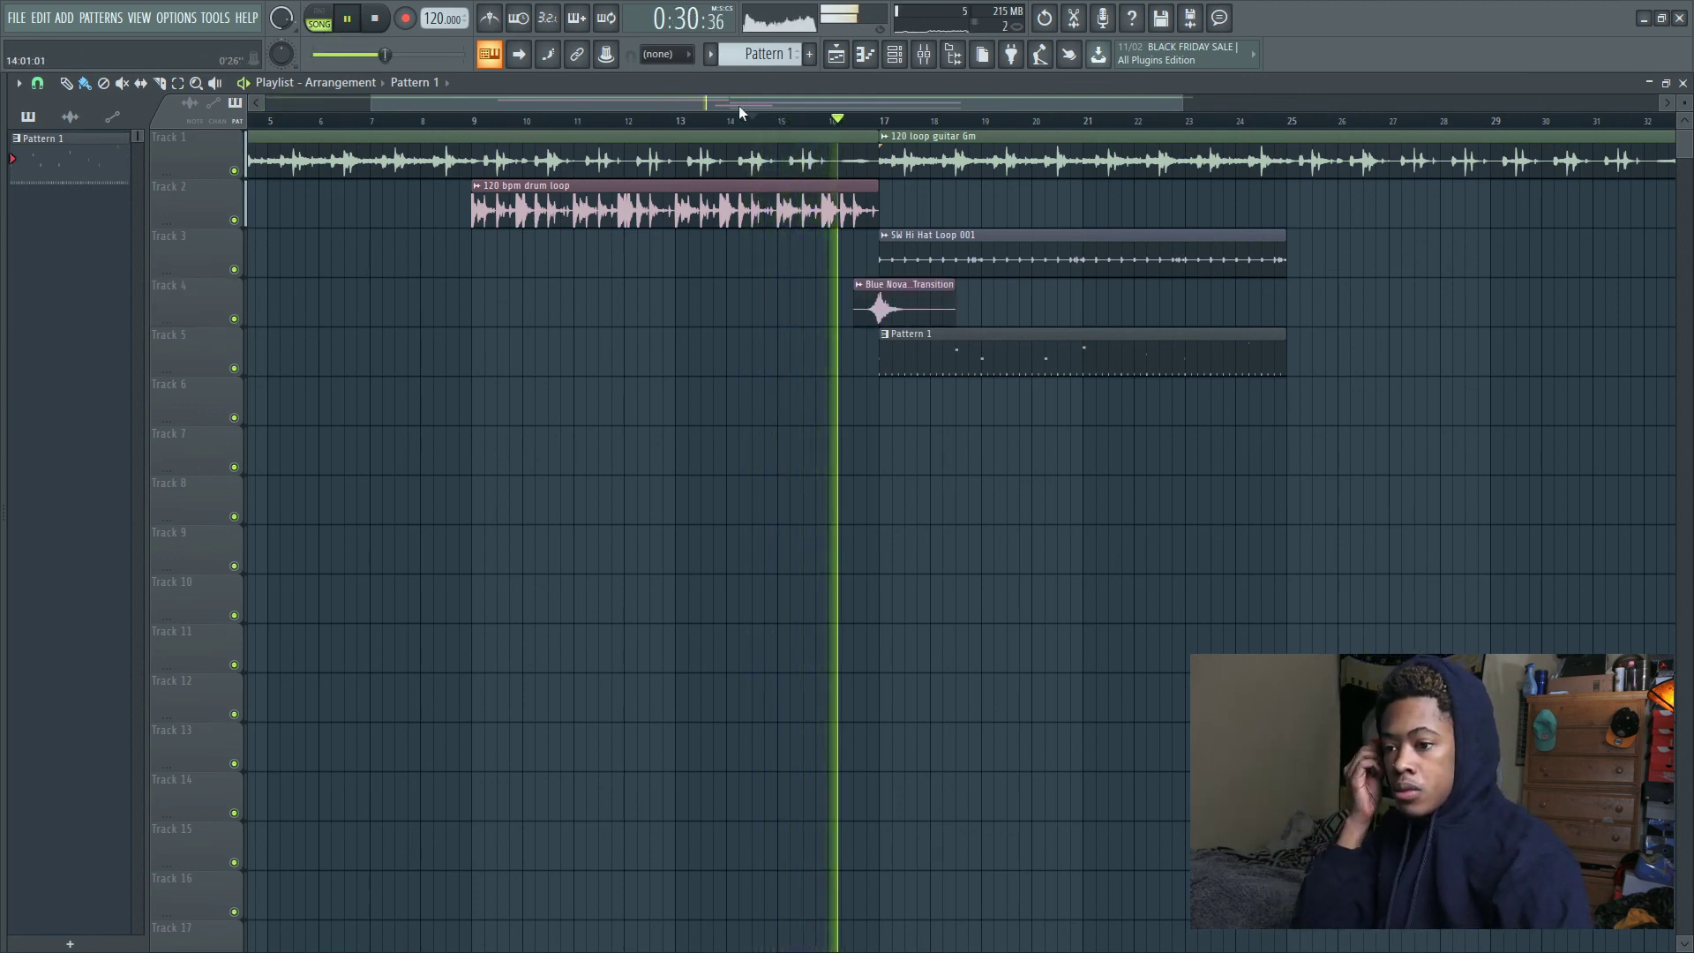
{"action": "scroll", "coordinate": [768, 128], "scroll_direction": "down", "scroll_amount": 1}
{"action": "scroll", "coordinate": [771, 128], "scroll_direction": "down", "scroll_amount": 2}
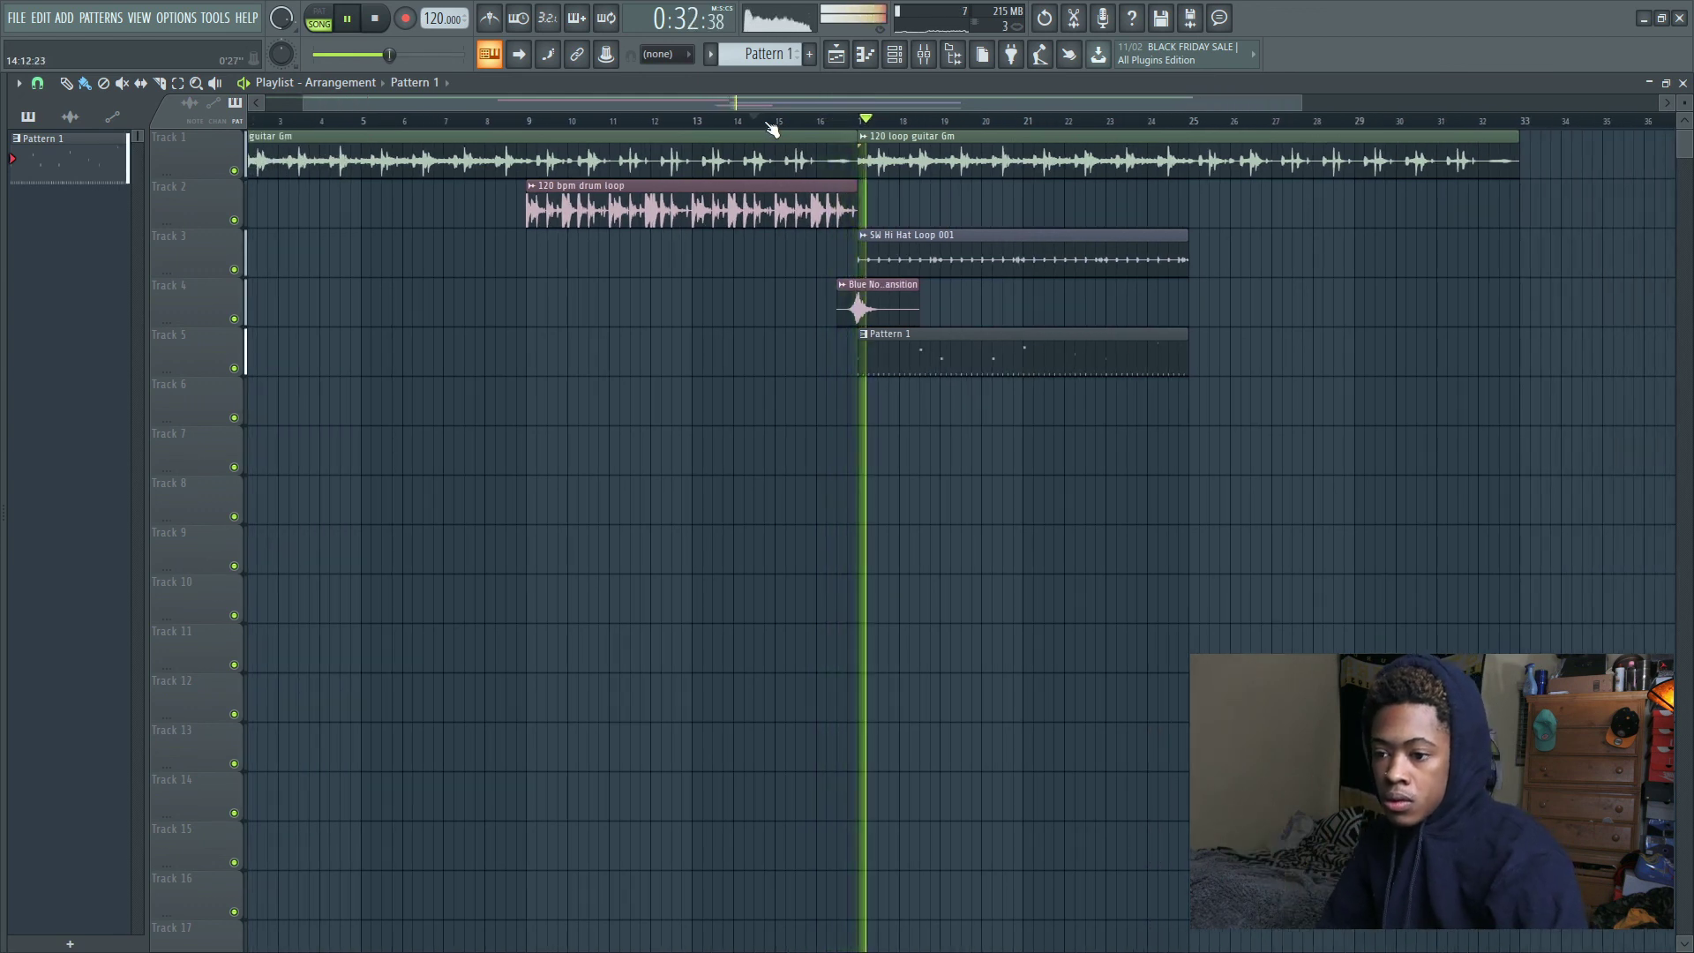
{"action": "left_click_drag", "start_coordinate": [845, 104], "coordinate": [914, 107]}
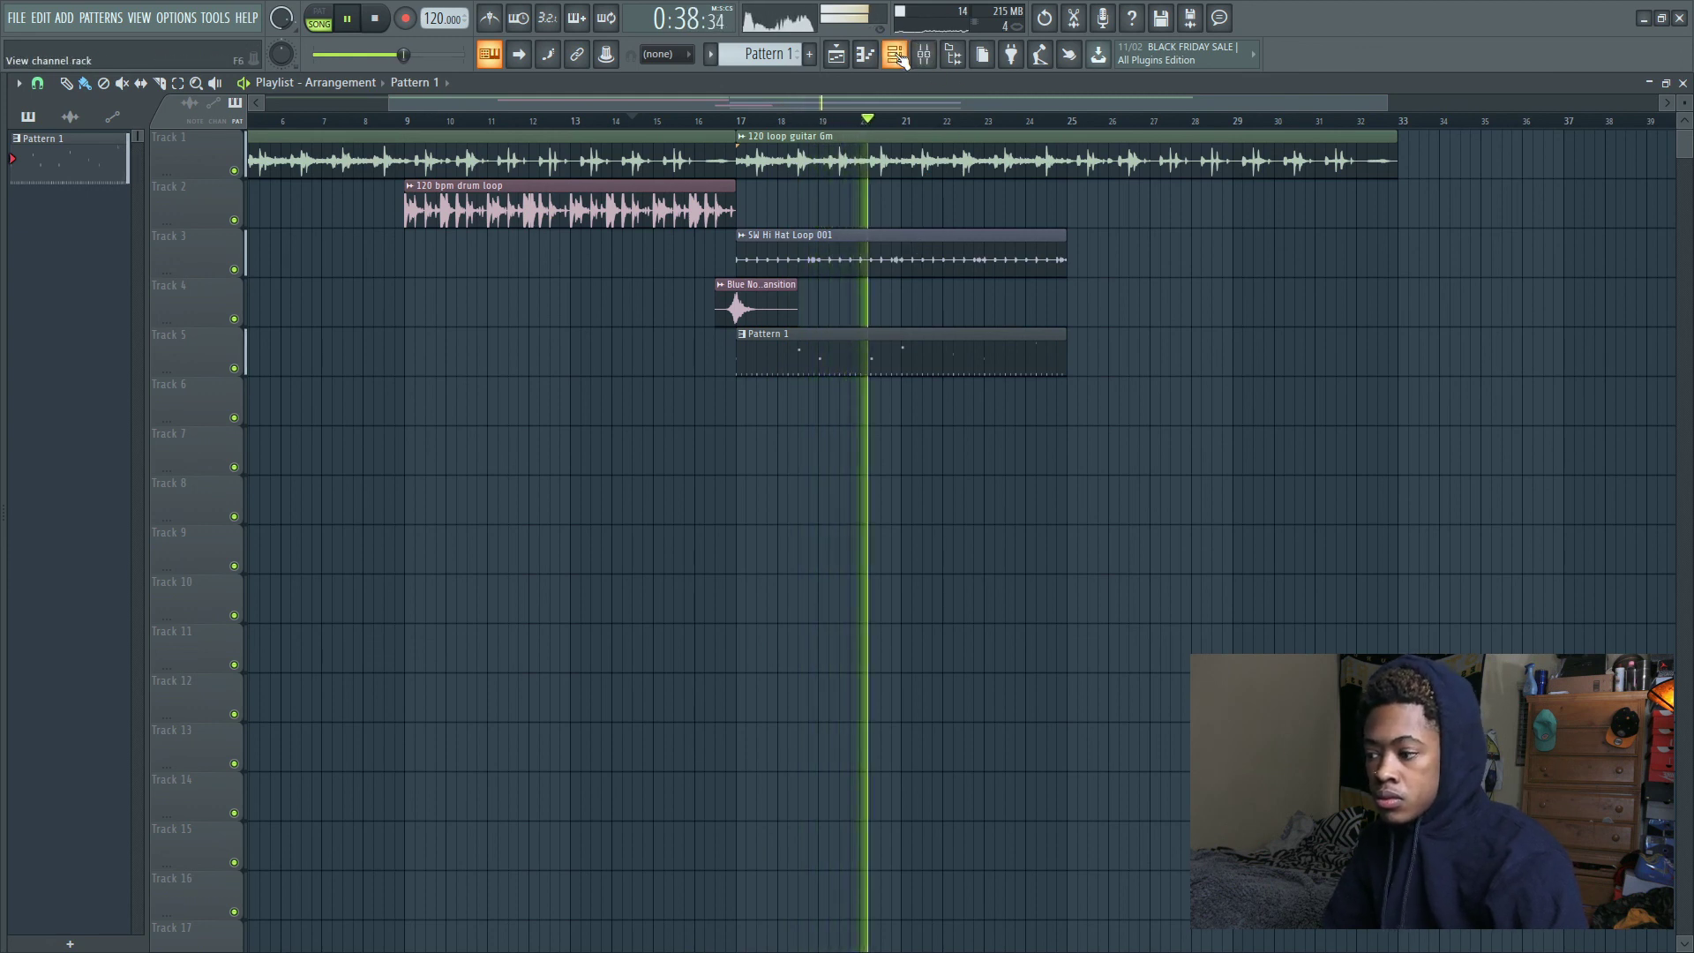
Stop playback and replace channel 8's 808 sample with Better Spinz 808 from the drum kit
{"action": "key", "text": "space"}
{"action": "key", "text": "alt+F8"}
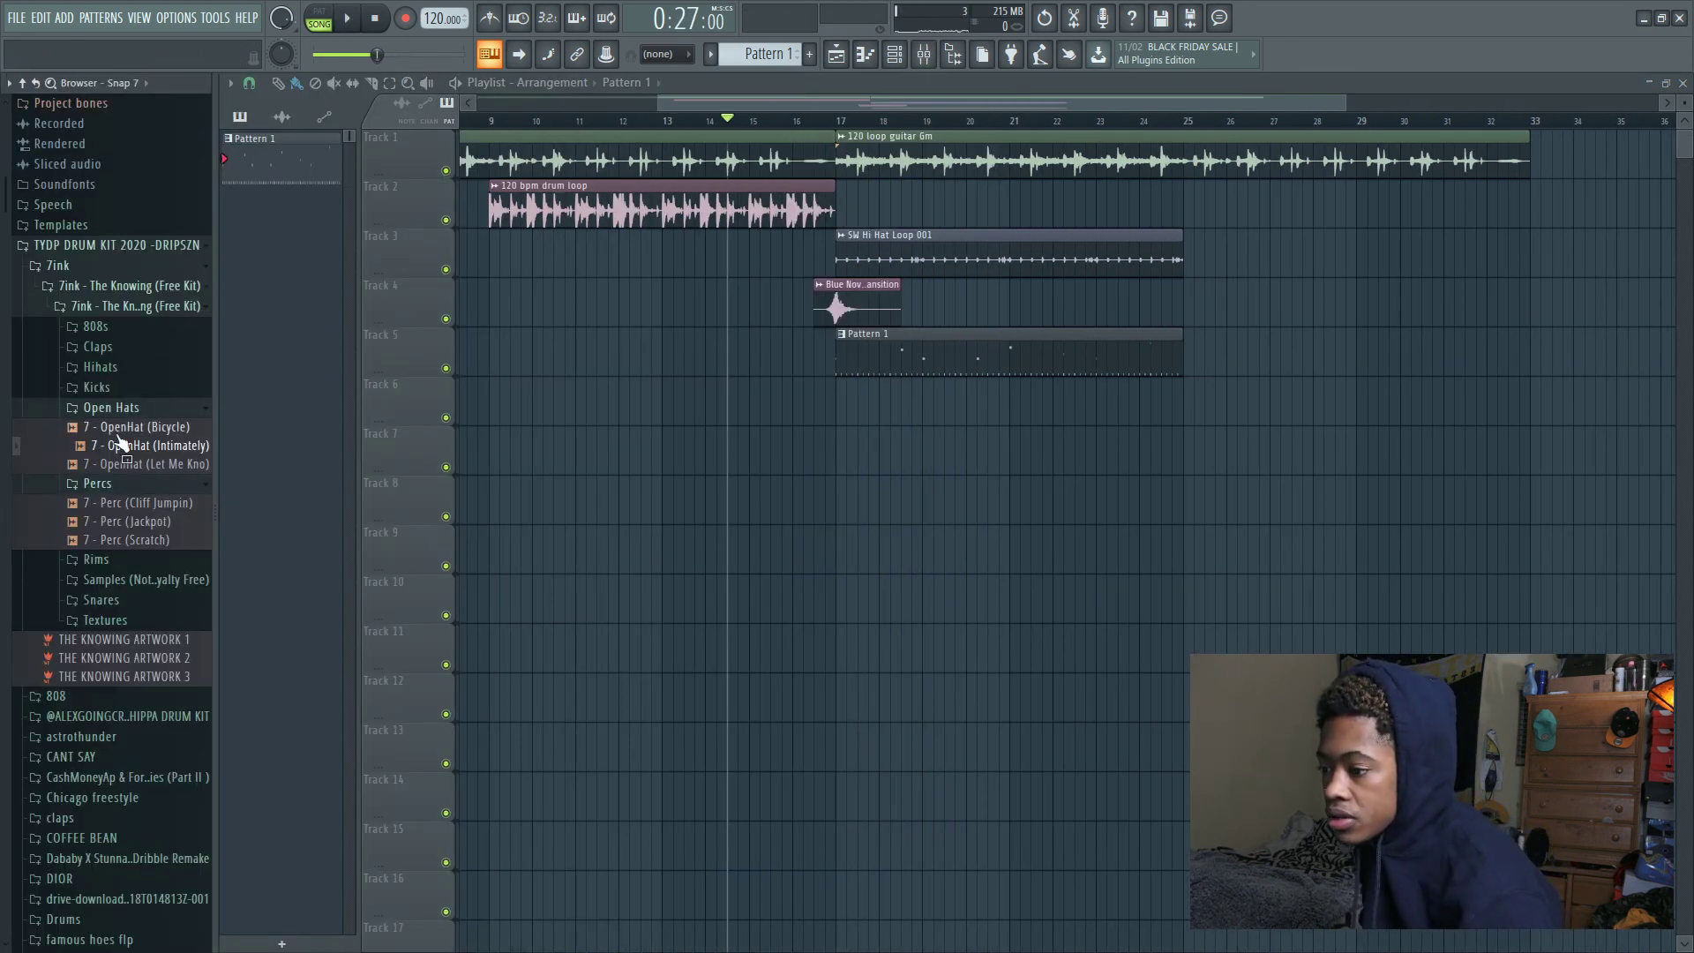
{"action": "scroll", "coordinate": [128, 312], "scroll_direction": "down", "scroll_amount": 2}
{"action": "left_click", "coordinate": [110, 230]}
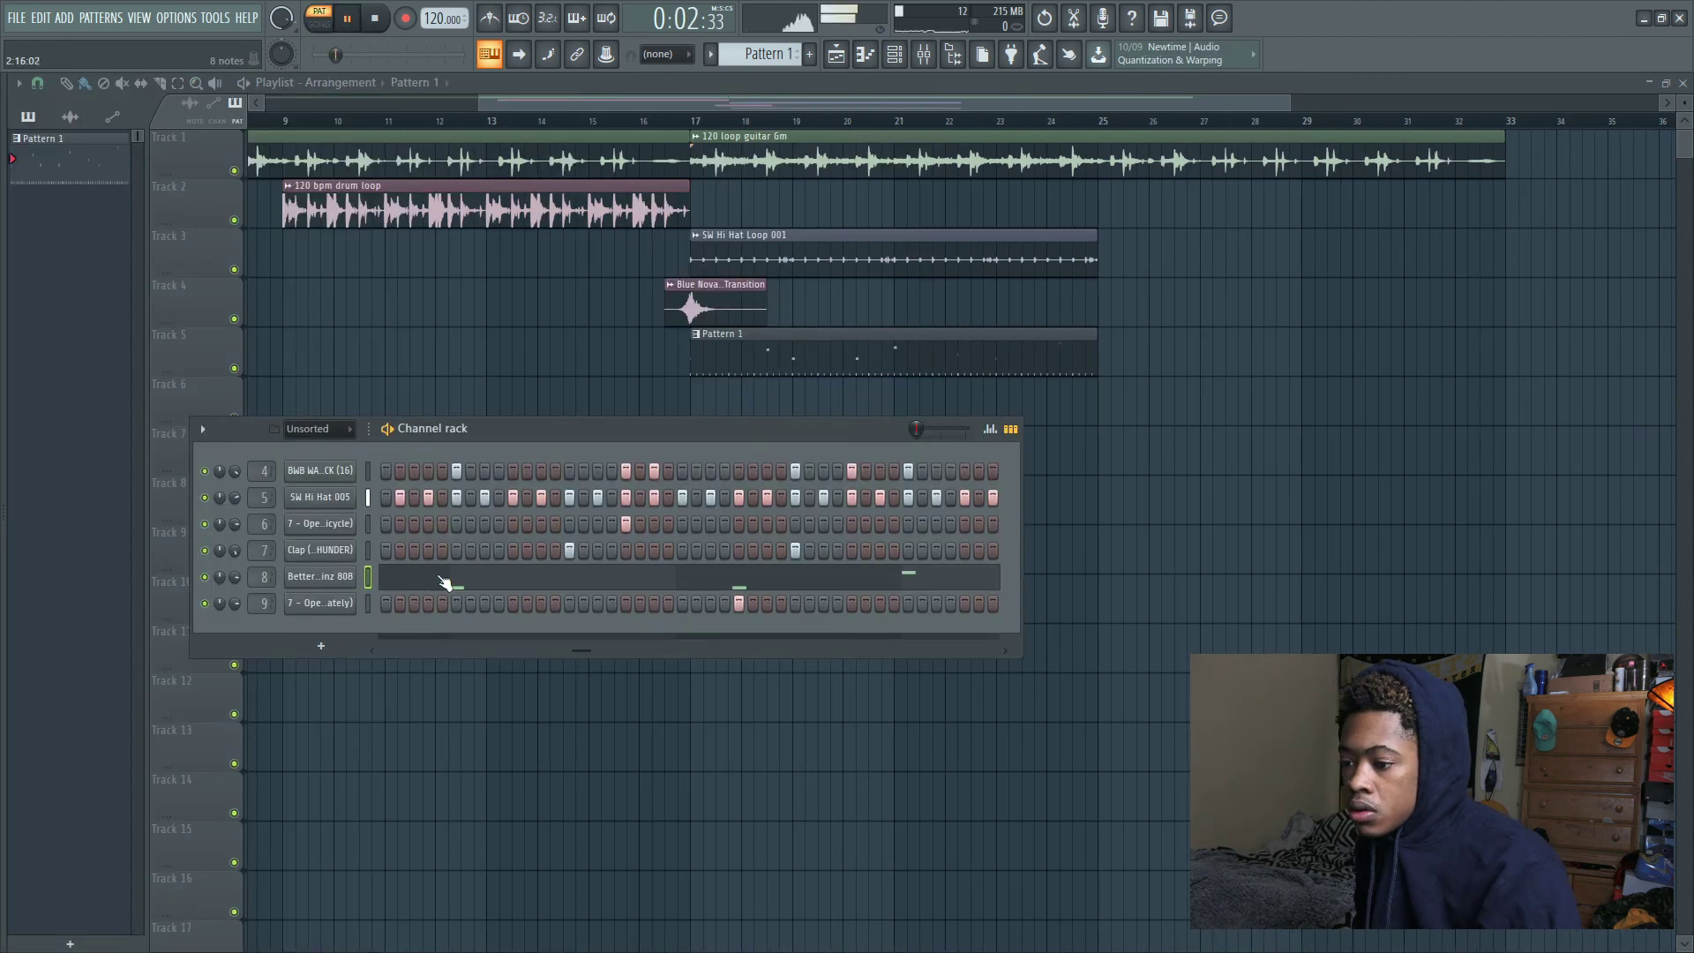
Select all Better Spinz 808 notes in the piano roll and lower their velocity slightly
{"action": "left_click", "coordinate": [444, 586]}
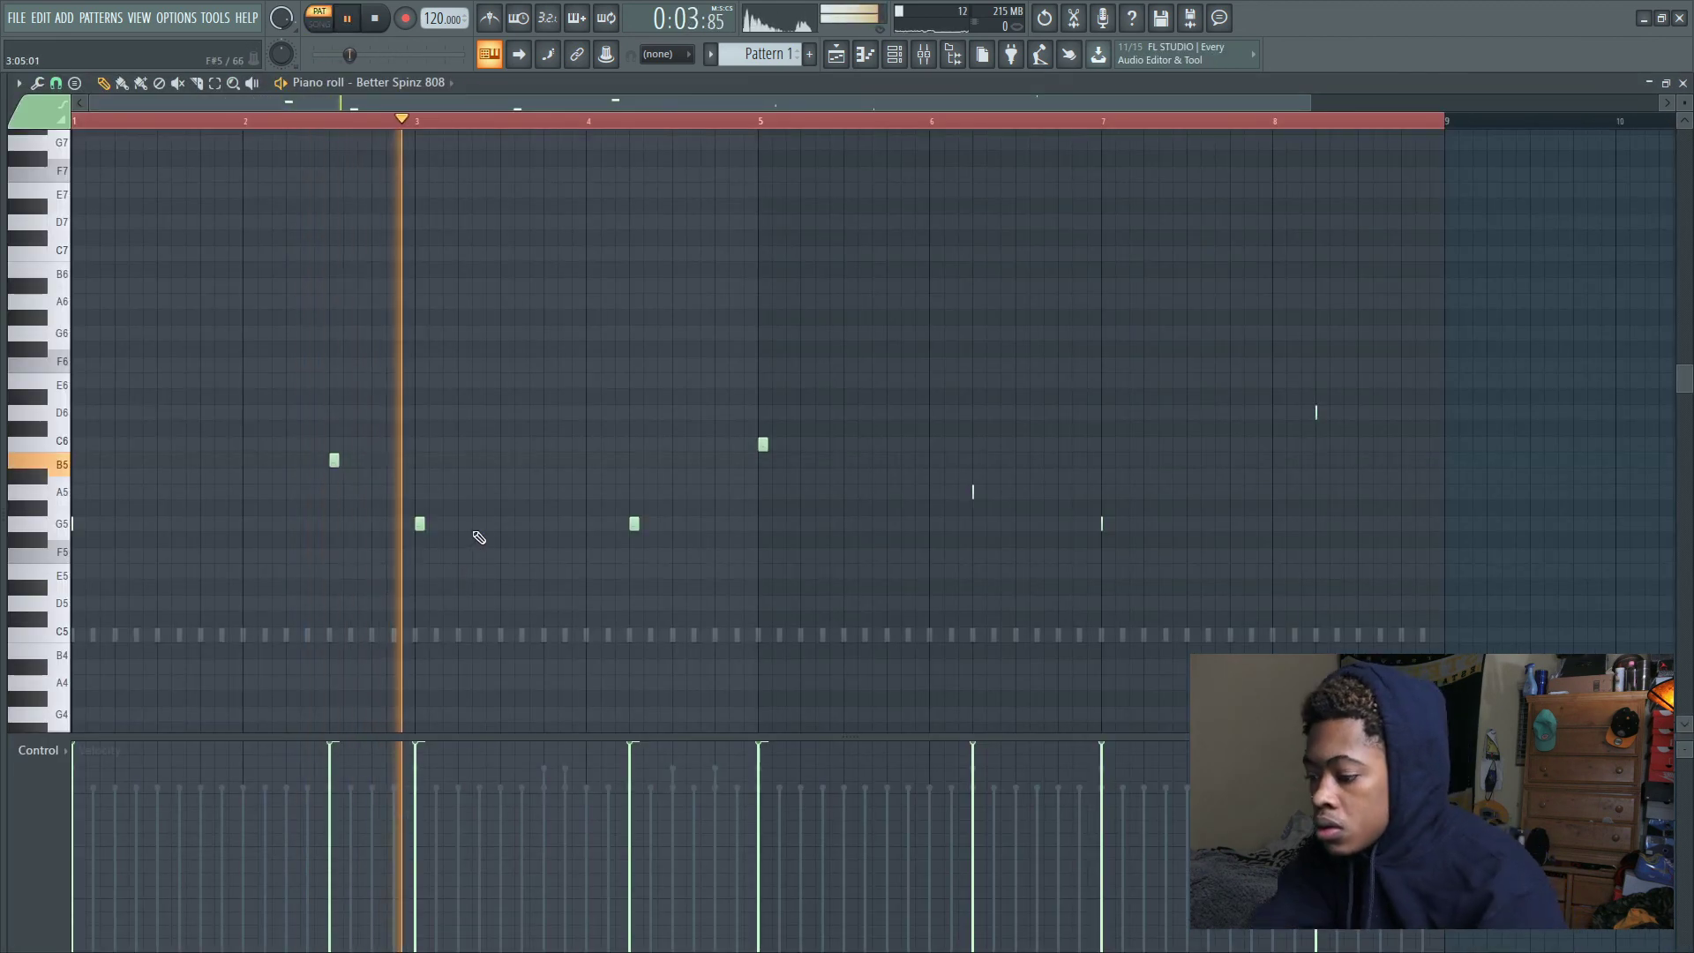
{"action": "key", "text": "ctrl+a"}
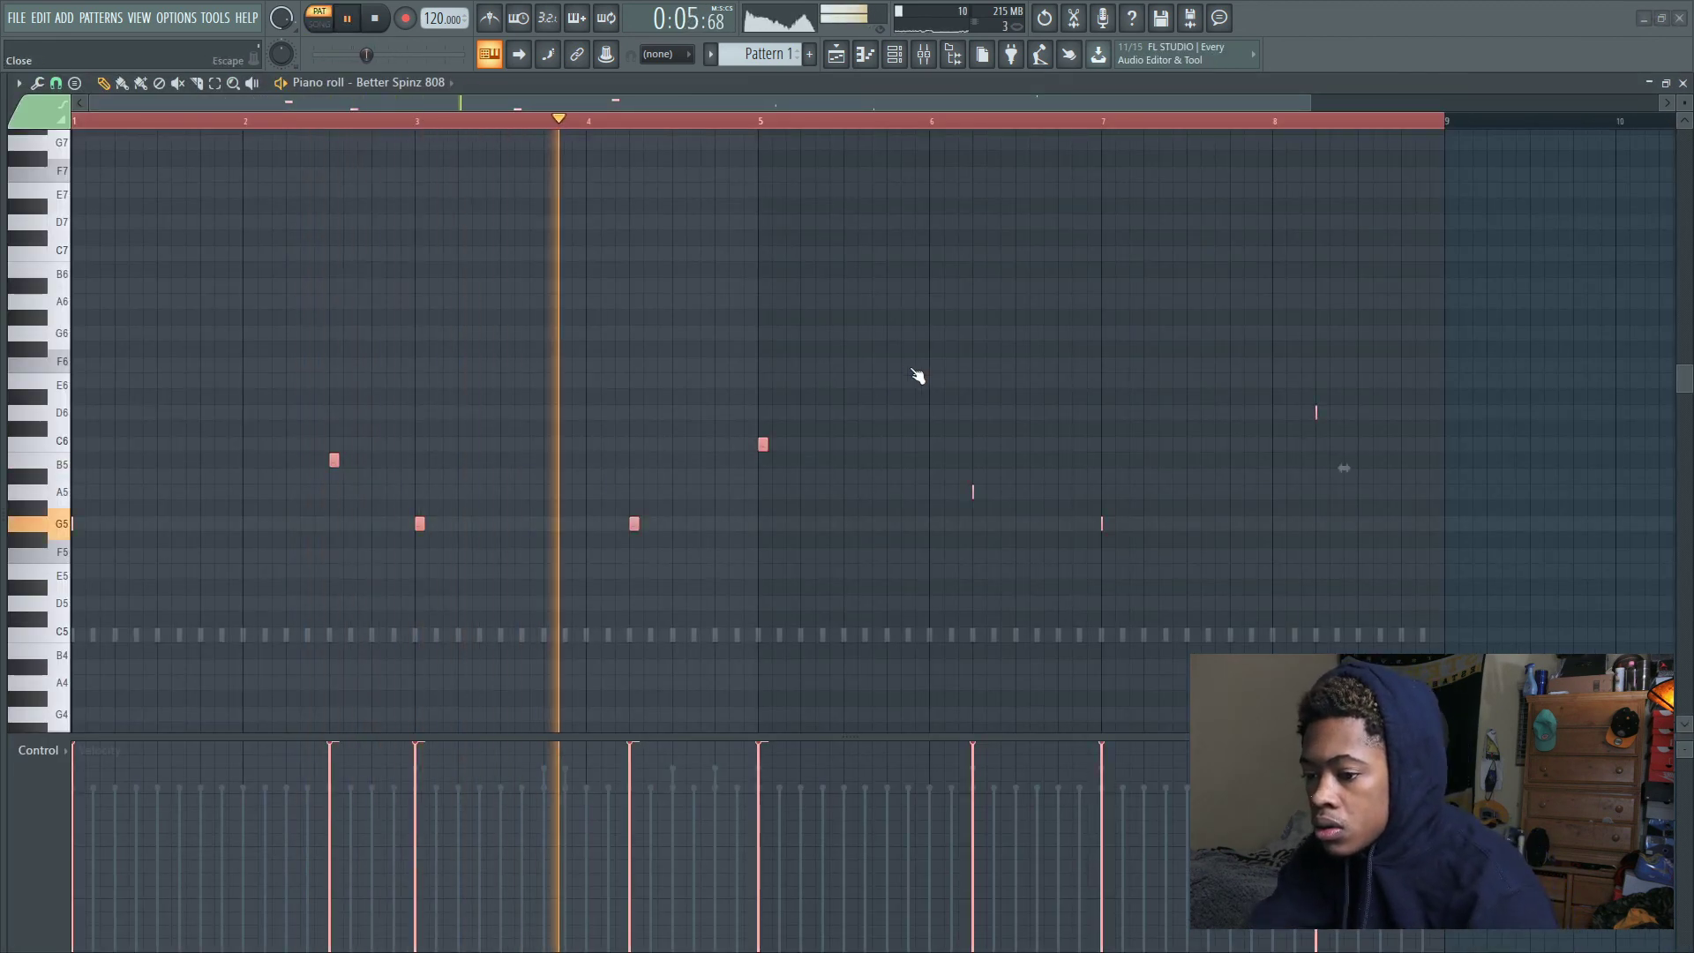
{"action": "scroll", "coordinate": [897, 390], "scroll_direction": "down", "scroll_amount": 3}
{"action": "scroll", "coordinate": [900, 392], "scroll_direction": "up", "scroll_amount": 2}
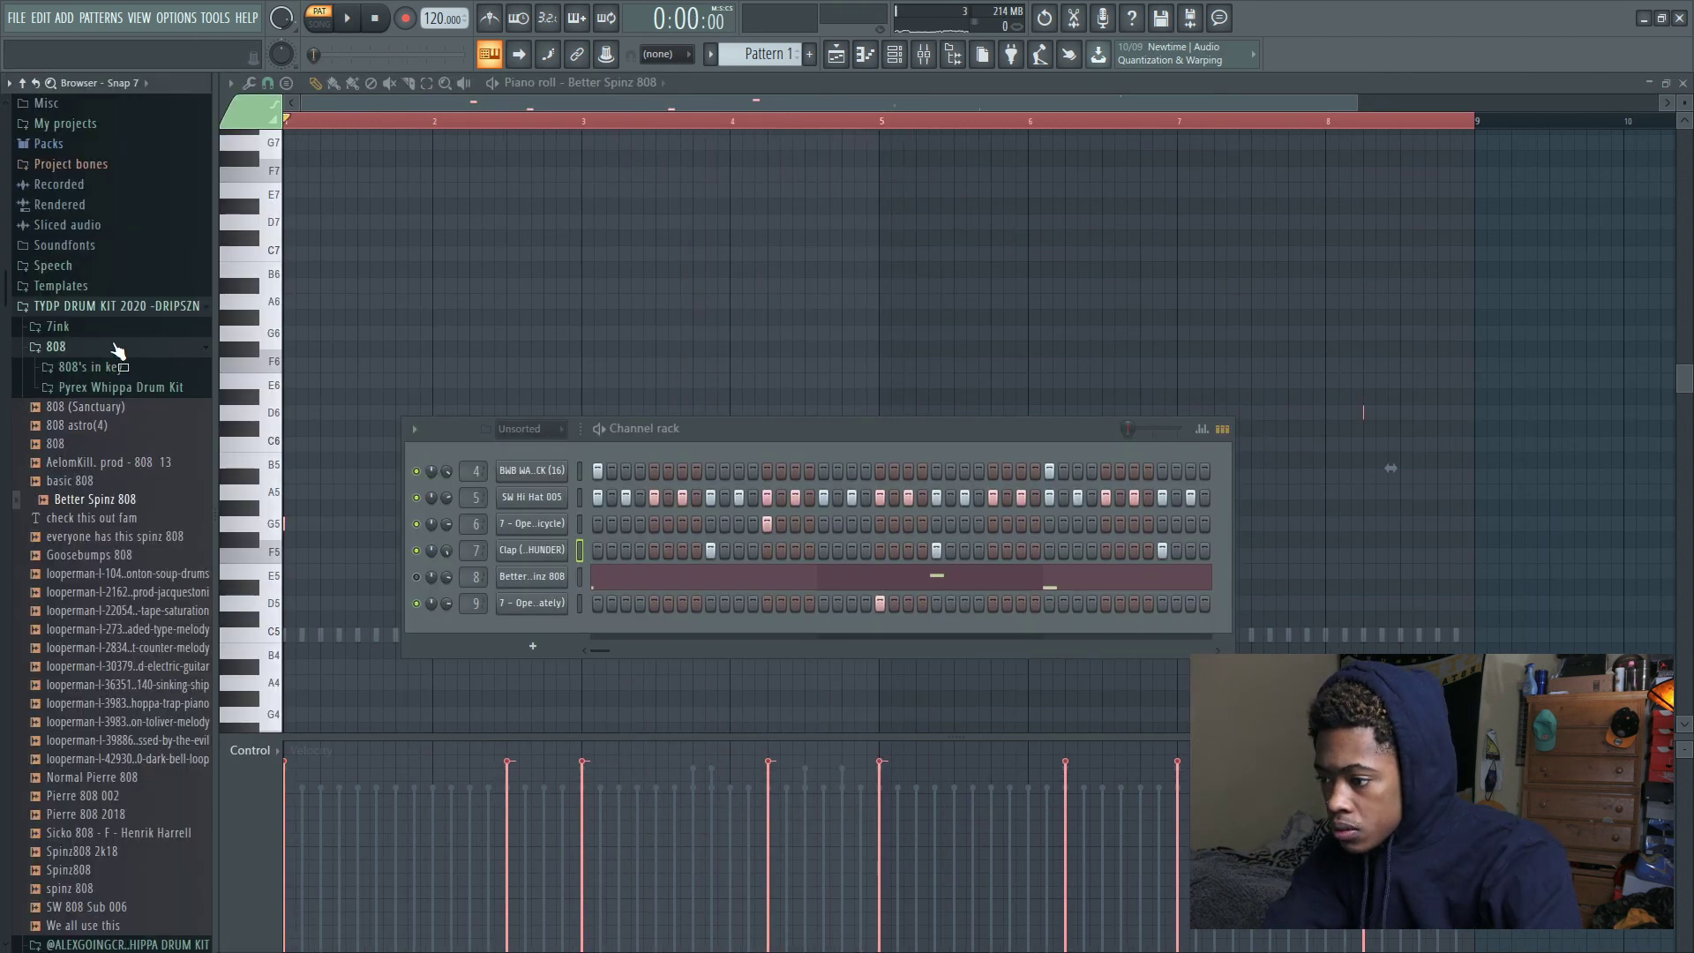
Audition the claps folder, replace channel 7's sample with SW Clap 002, and unmute the Better Spinz 808 channel while Pattern 1 plays
{"action": "left_click", "coordinate": [109, 346]}
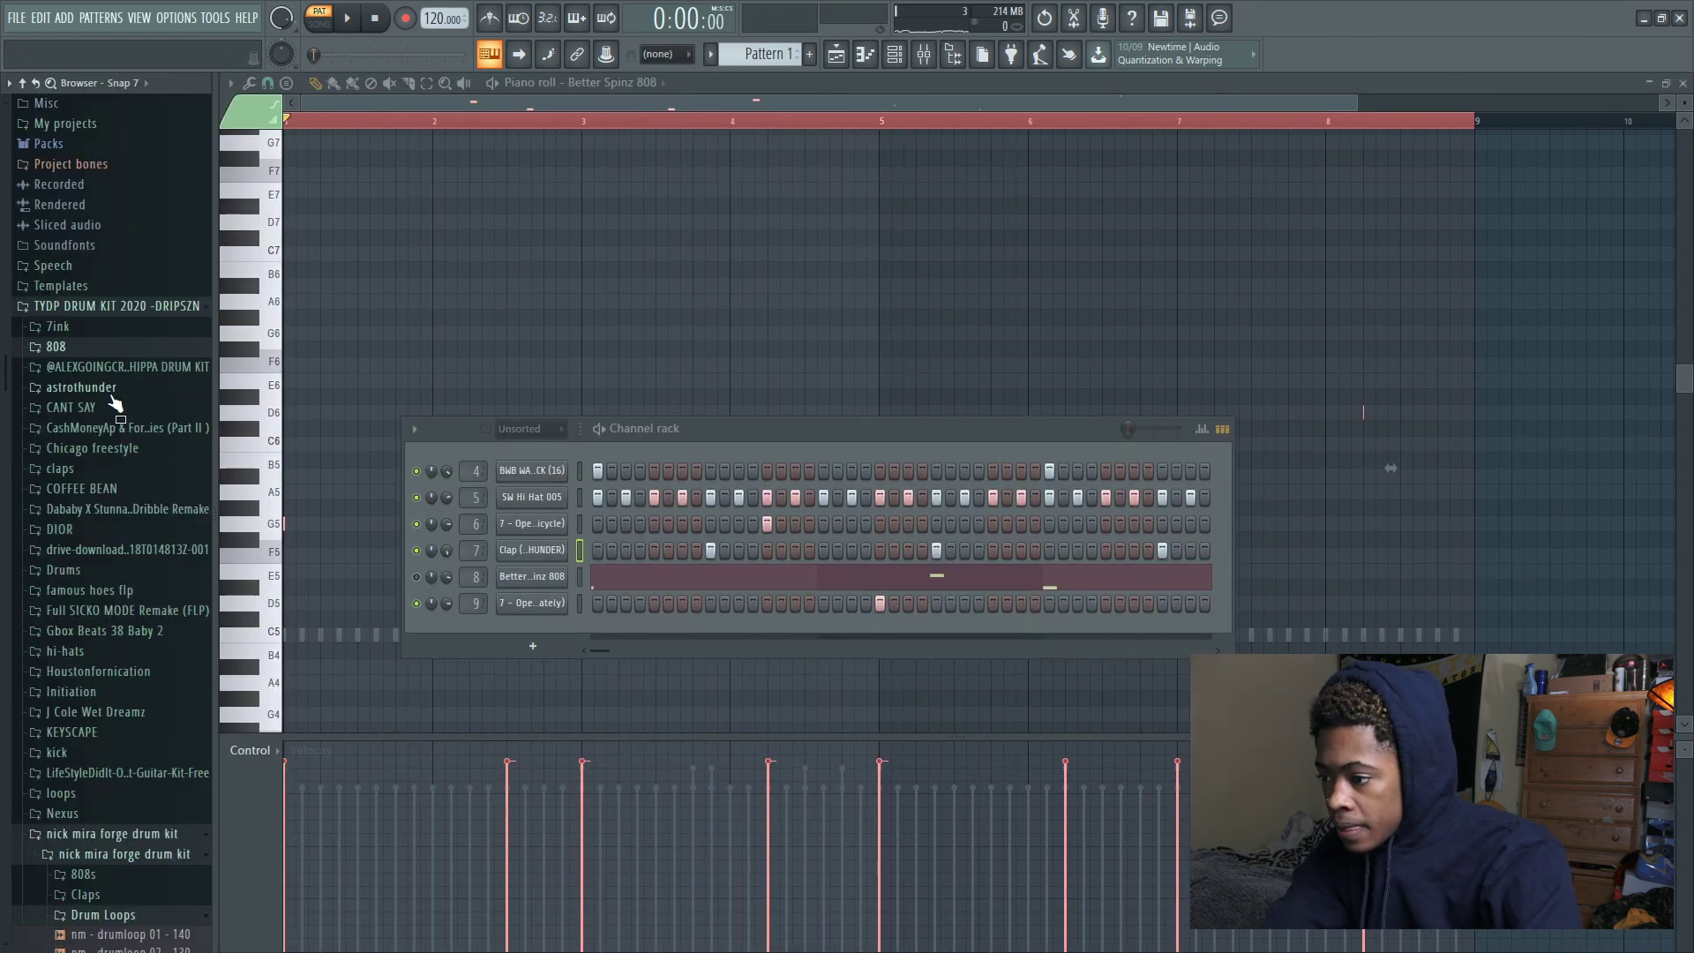
{"action": "left_click", "coordinate": [113, 469]}
{"action": "left_click", "coordinate": [113, 510]}
{"action": "left_click", "coordinate": [113, 527]}
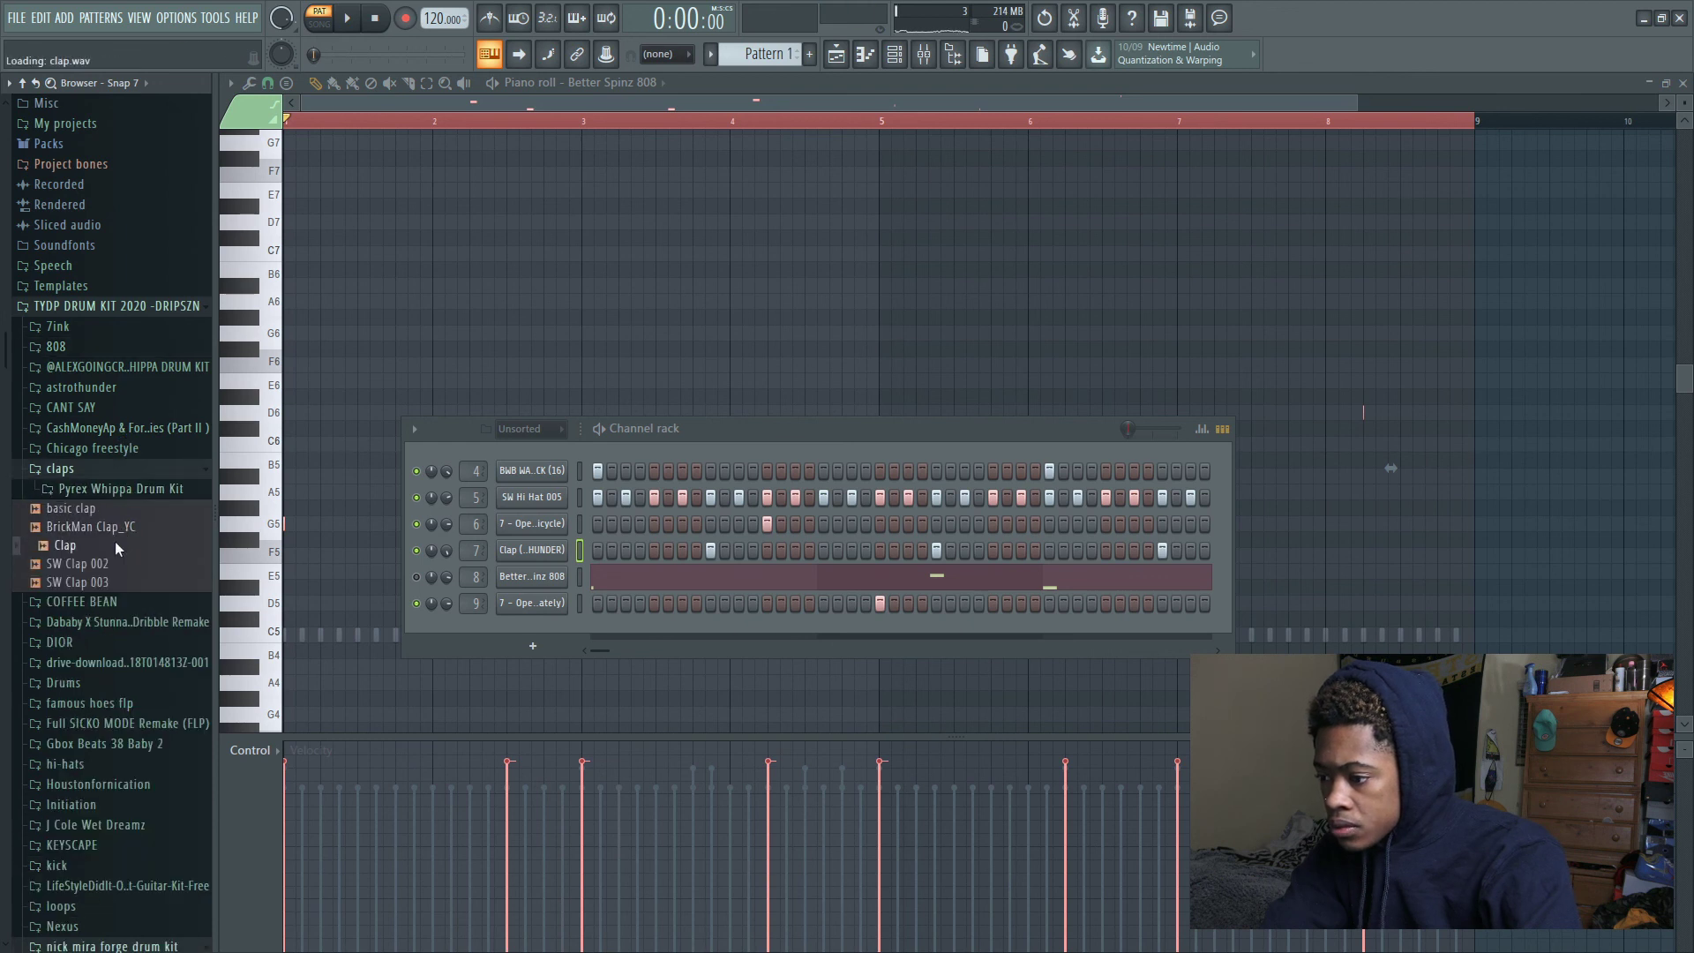
{"action": "left_click", "coordinate": [113, 546]}
{"action": "left_click", "coordinate": [115, 563]}
{"action": "left_click_drag", "start_coordinate": [122, 580], "coordinate": [505, 555]}
{"action": "left_click_drag", "start_coordinate": [342, 556], "coordinate": [342, 554]}
{"action": "key", "text": "space"}
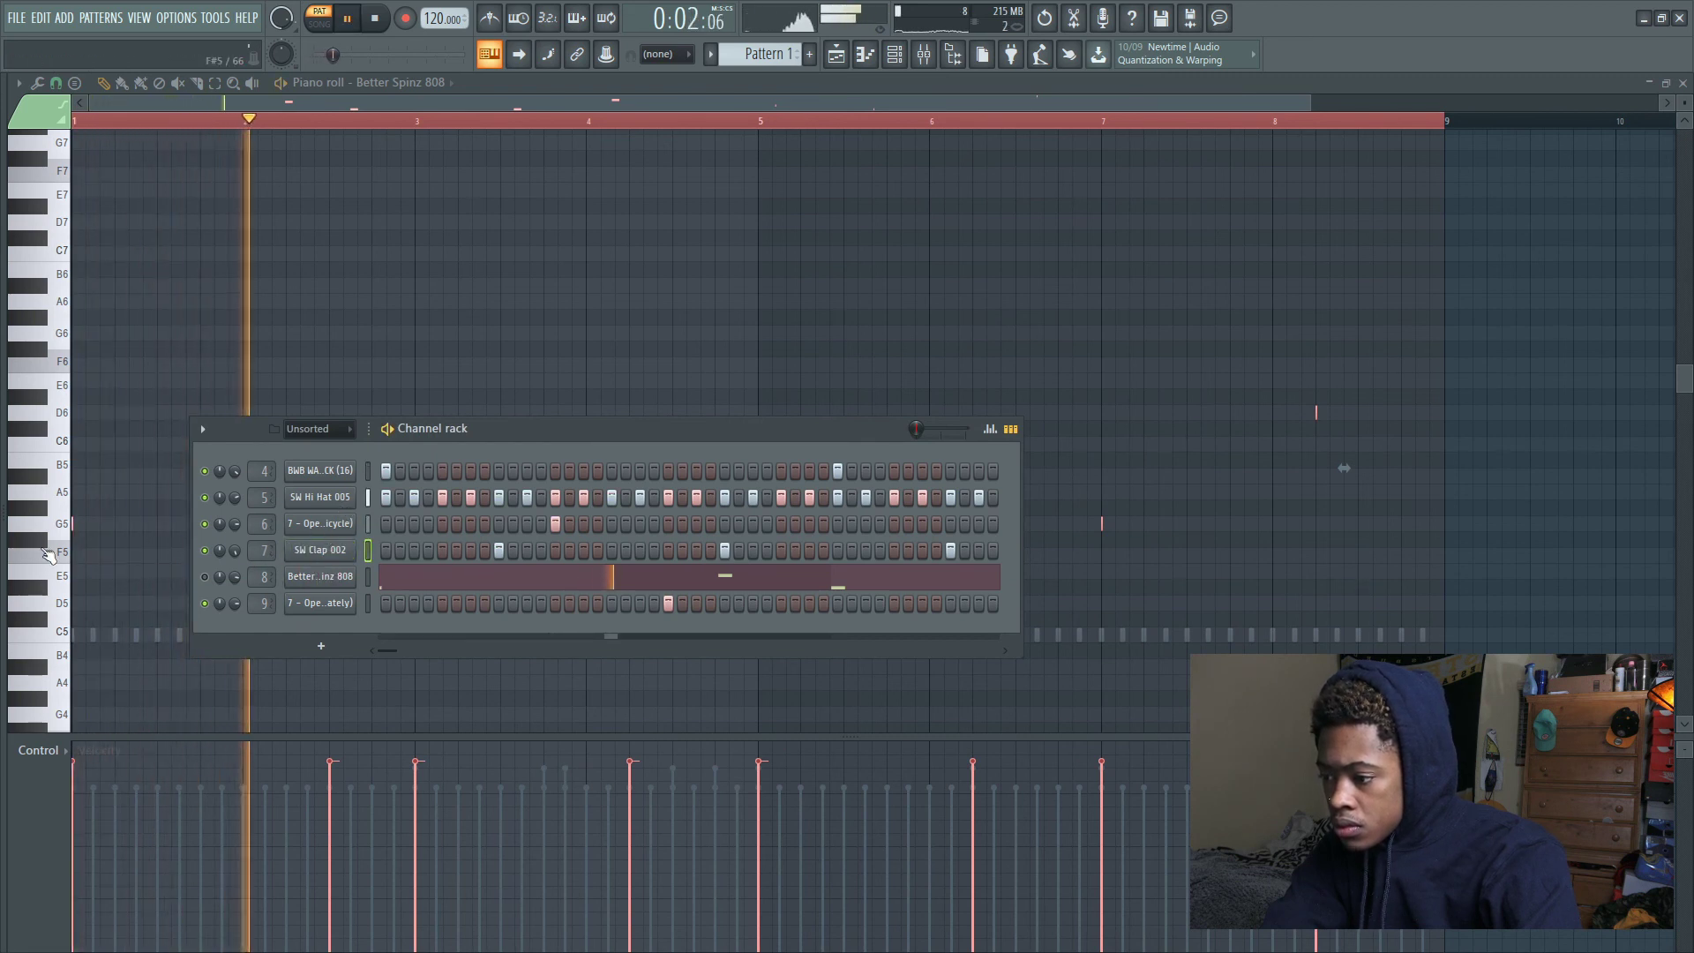
{"action": "left_click", "coordinate": [205, 576]}
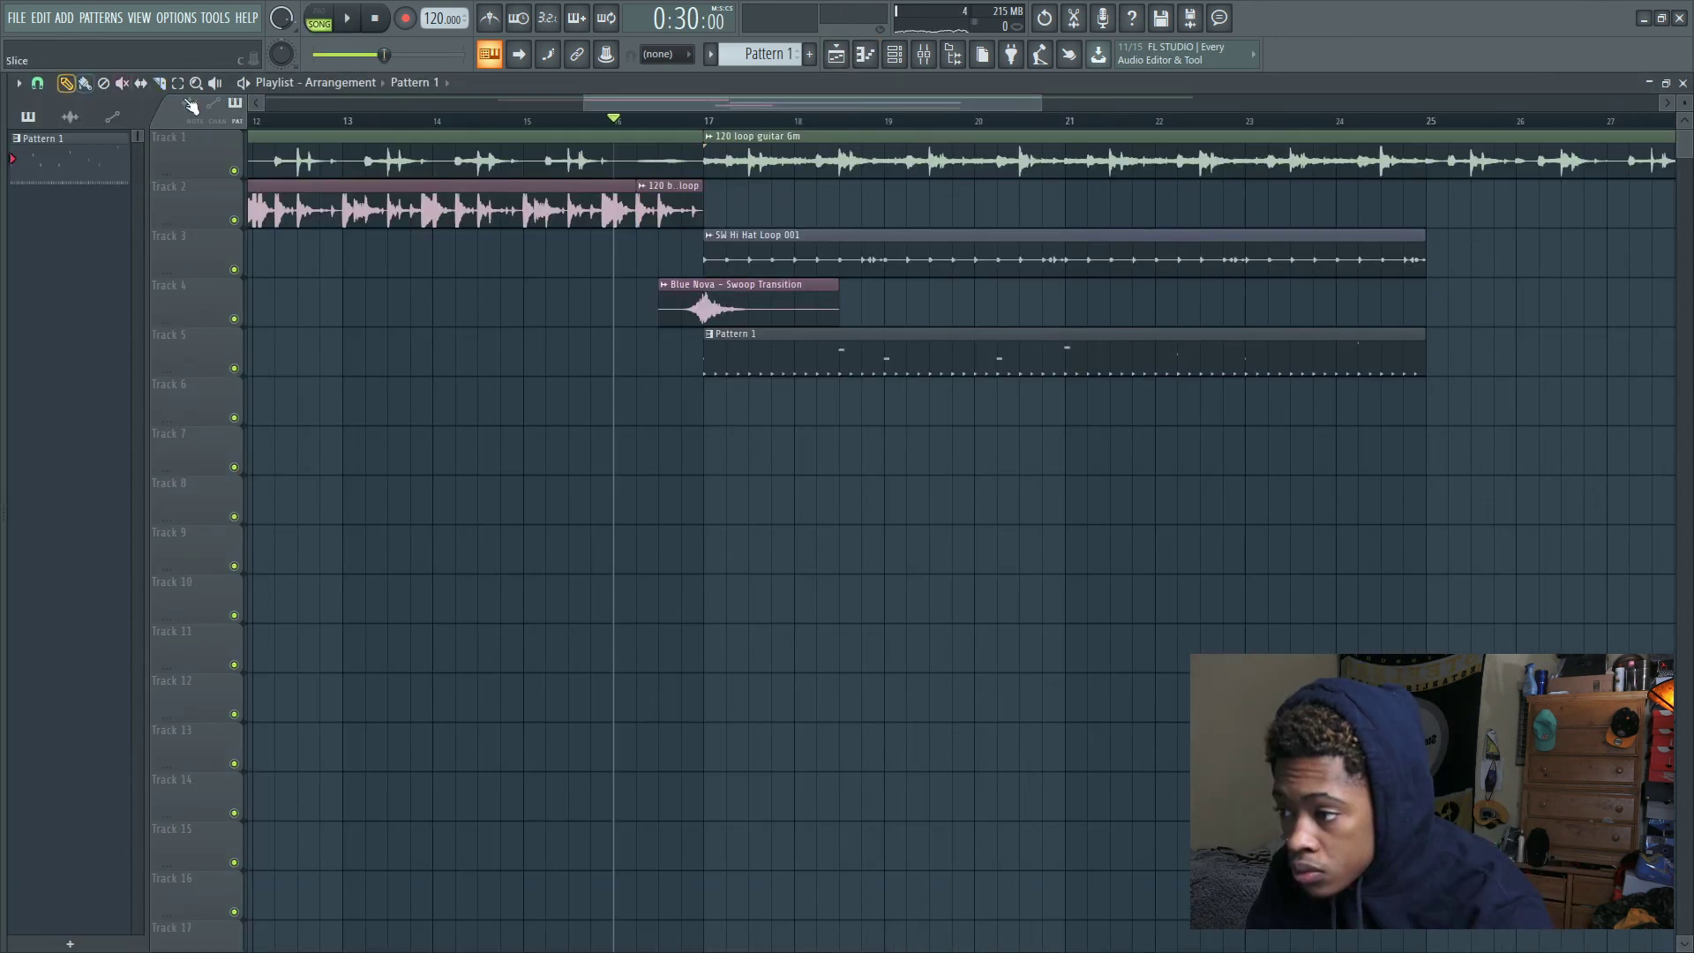
Trim the end of the 120 bpm drum loop clip to one beat into bar 16 and audition the transition in song mode
{"action": "left_click_drag", "start_coordinate": [704, 203], "coordinate": [635, 203]}
{"action": "left_click_drag", "start_coordinate": [588, 104], "coordinate": [450, 104]}
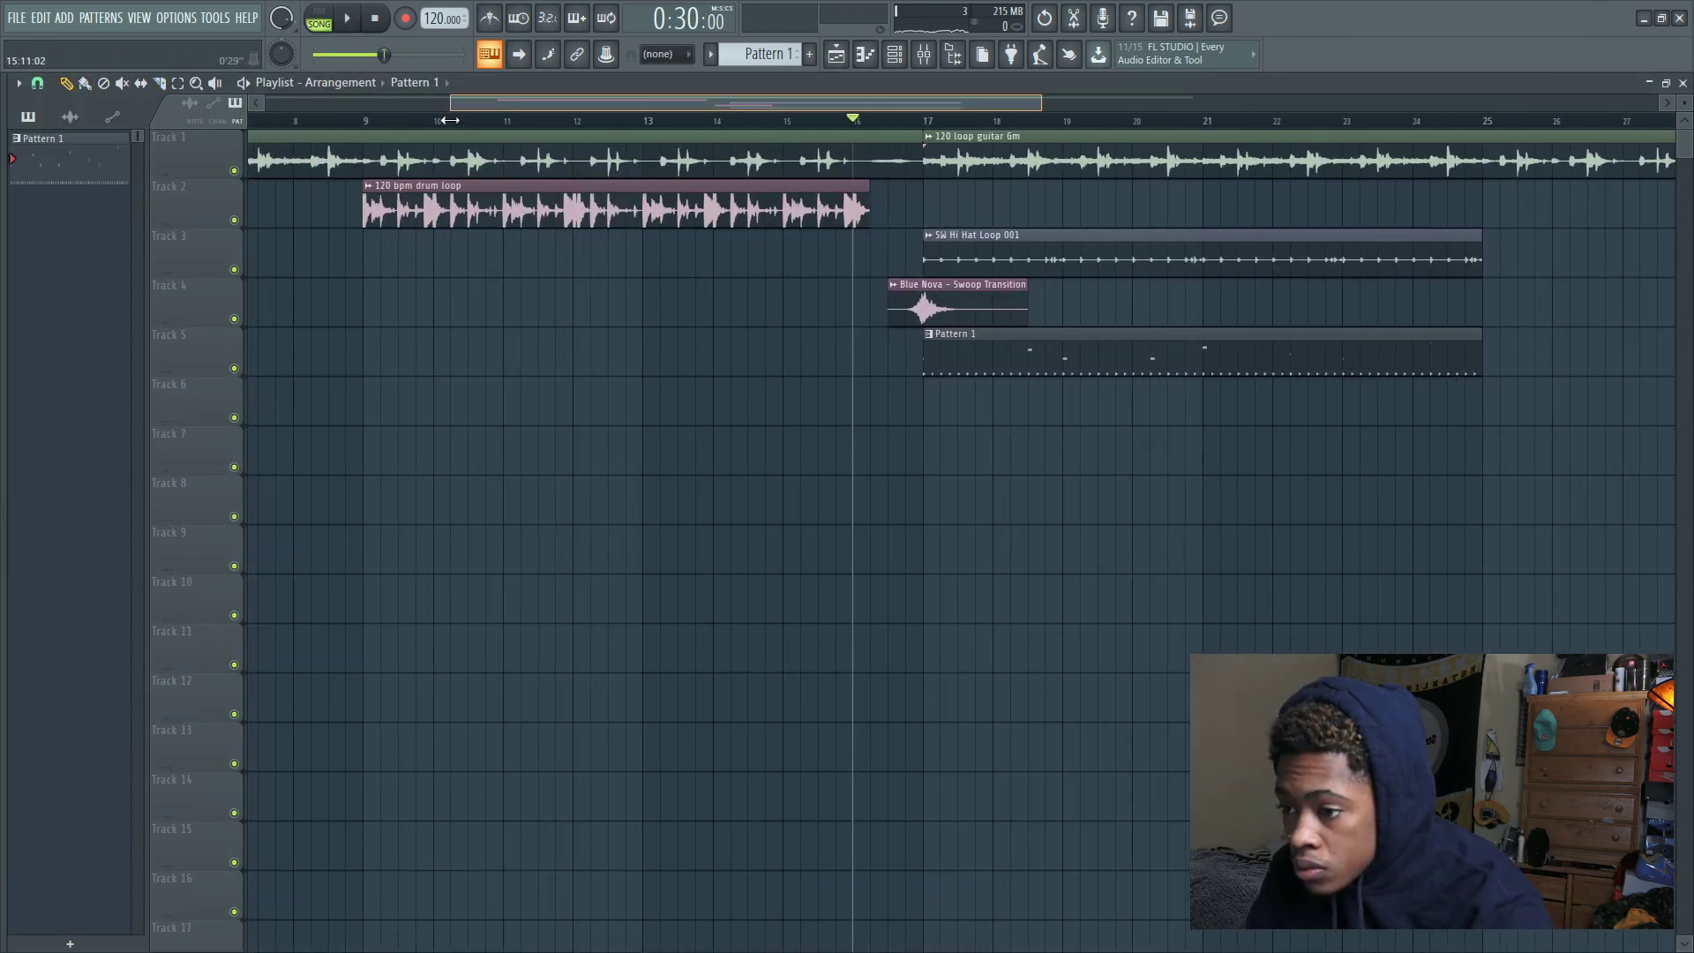
{"action": "left_click", "coordinate": [458, 121]}
{"action": "key", "text": "space"}
{"action": "left_click", "coordinate": [757, 121]}
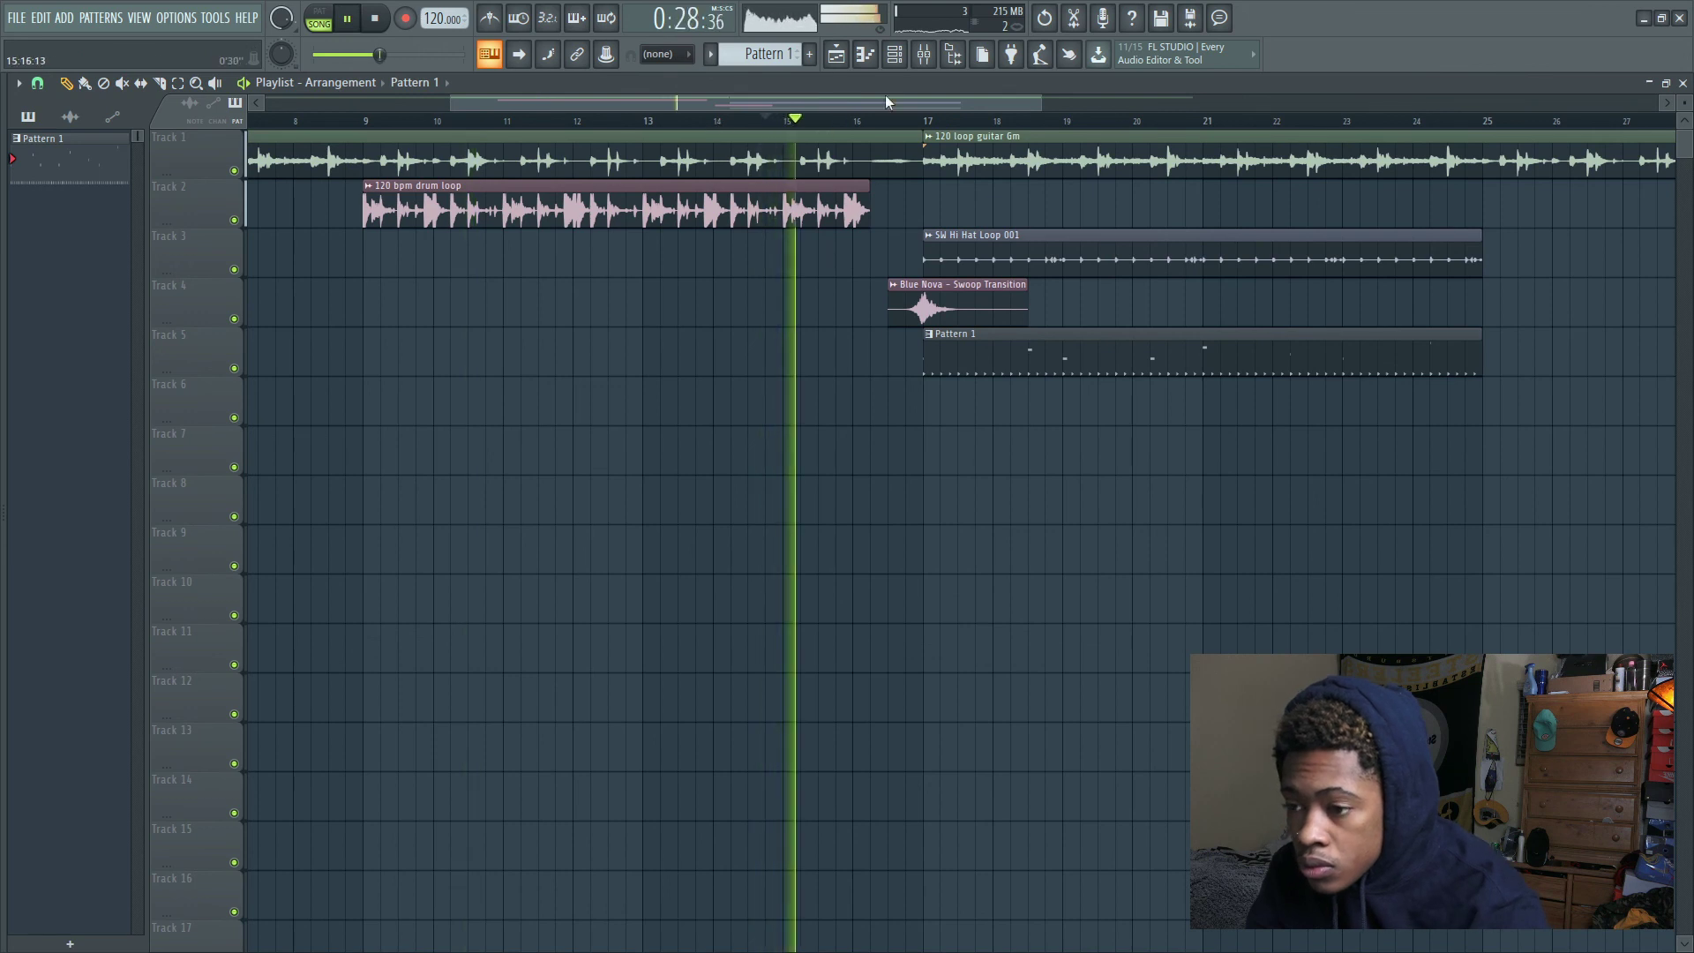
{"action": "left_click_drag", "start_coordinate": [915, 101], "coordinate": [1003, 103]}
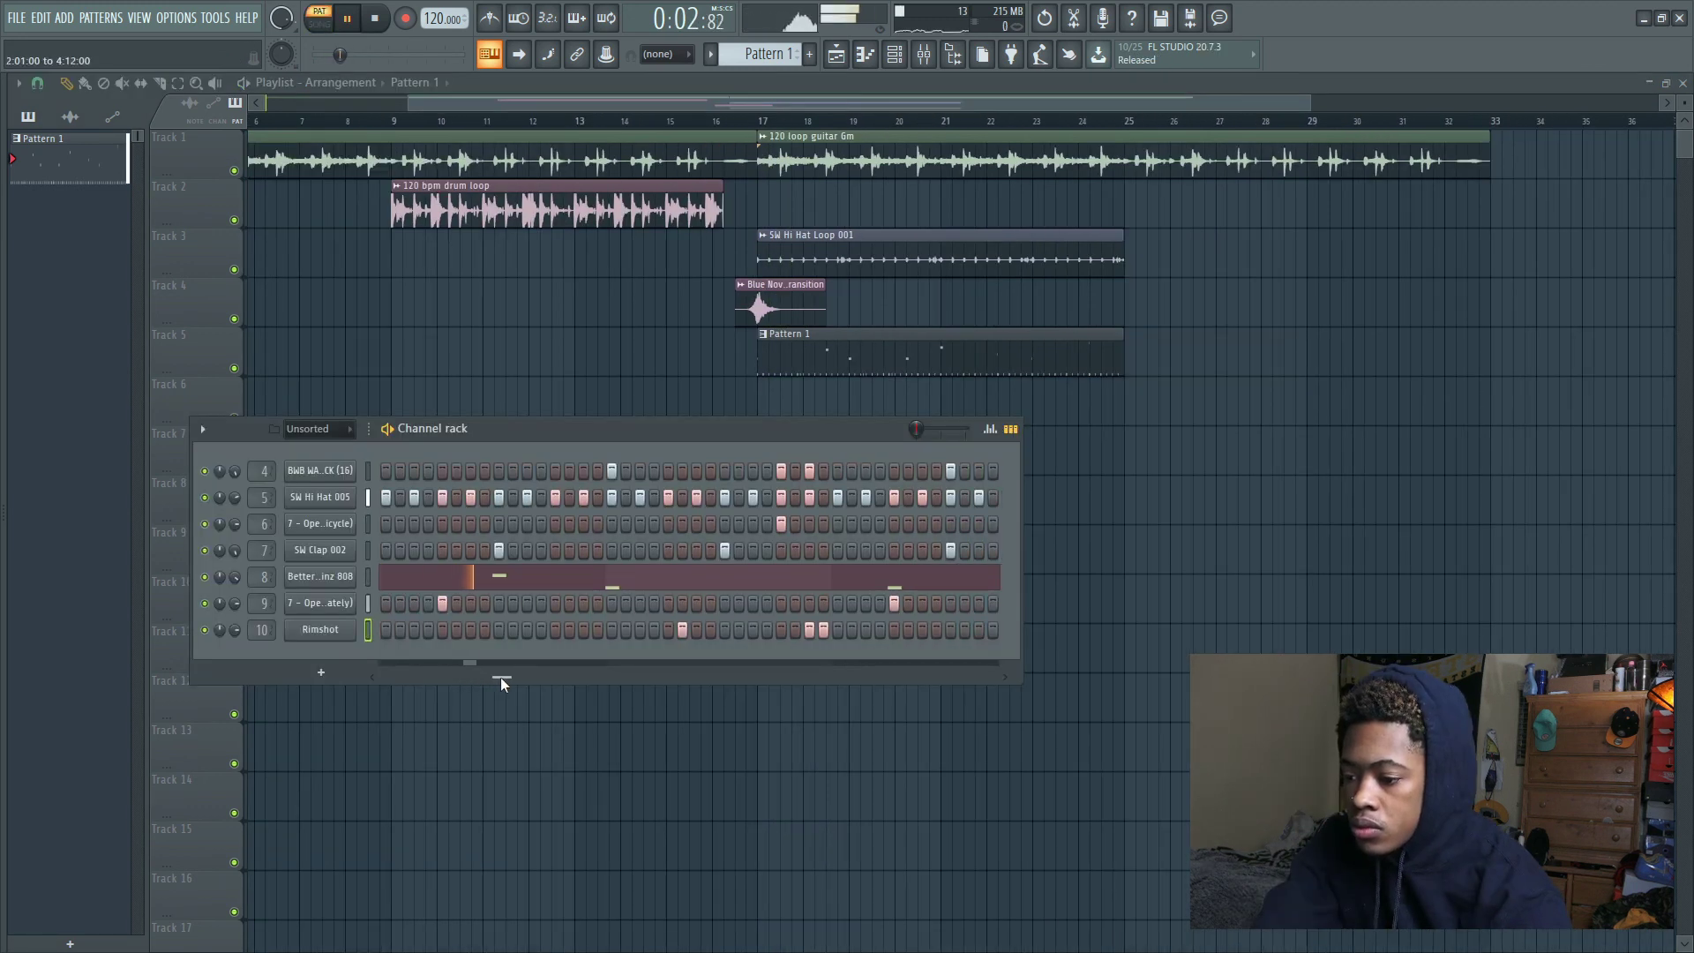
Add Rimshot hits on steps 103 and 104 of channel 10 in Pattern 1
{"action": "left_click_drag", "start_coordinate": [568, 680], "coordinate": [869, 676]}
{"action": "left_click", "coordinate": [880, 629]}
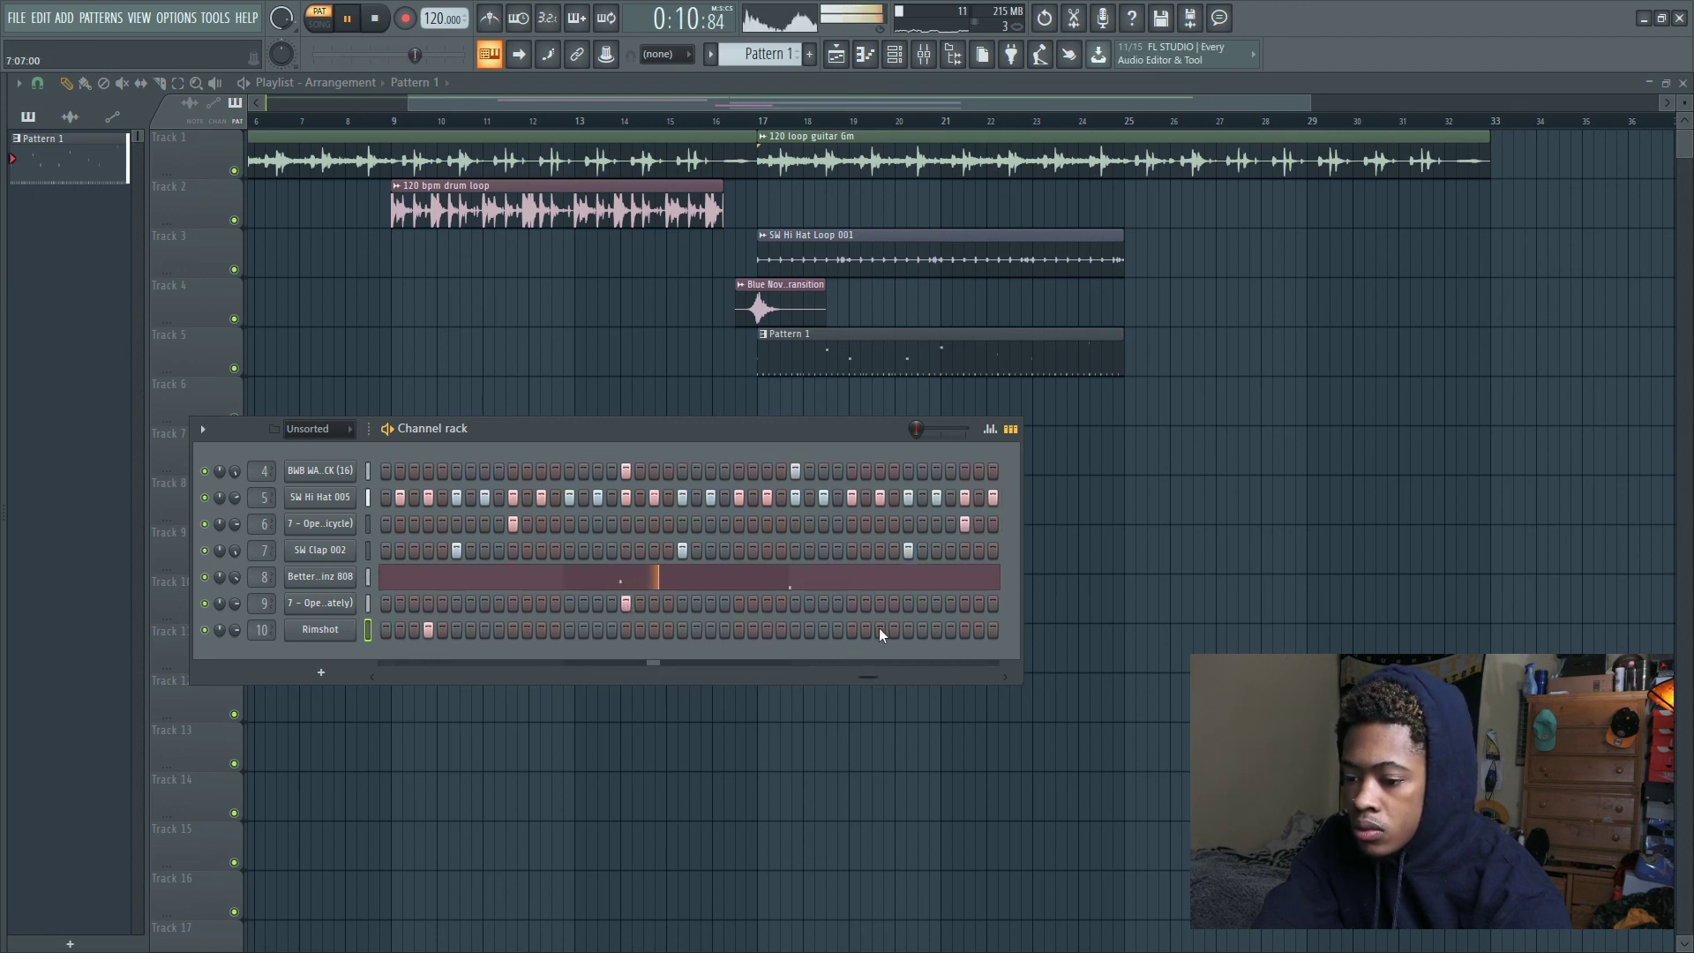
{"action": "left_click", "coordinate": [894, 630]}
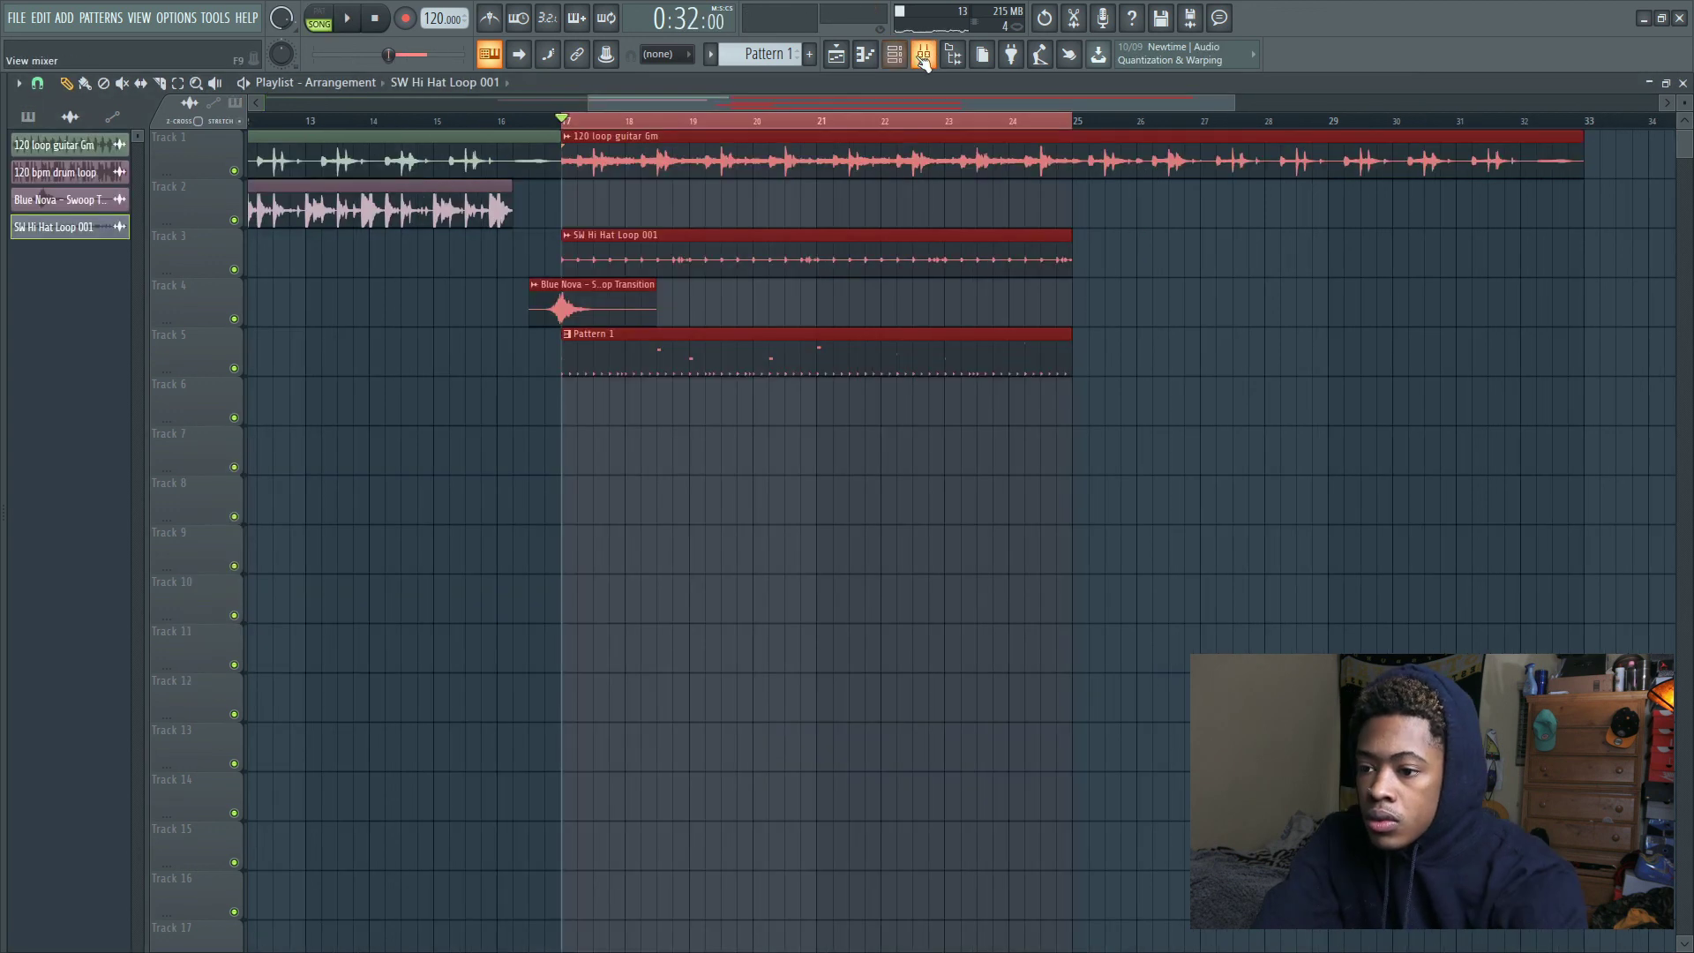
Check the mixer track assignments of the SW Hi Hat Loop 001 and 120 bpm drum loop clips, and examine the mixer inserts
{"action": "double_click", "coordinate": [783, 247]}
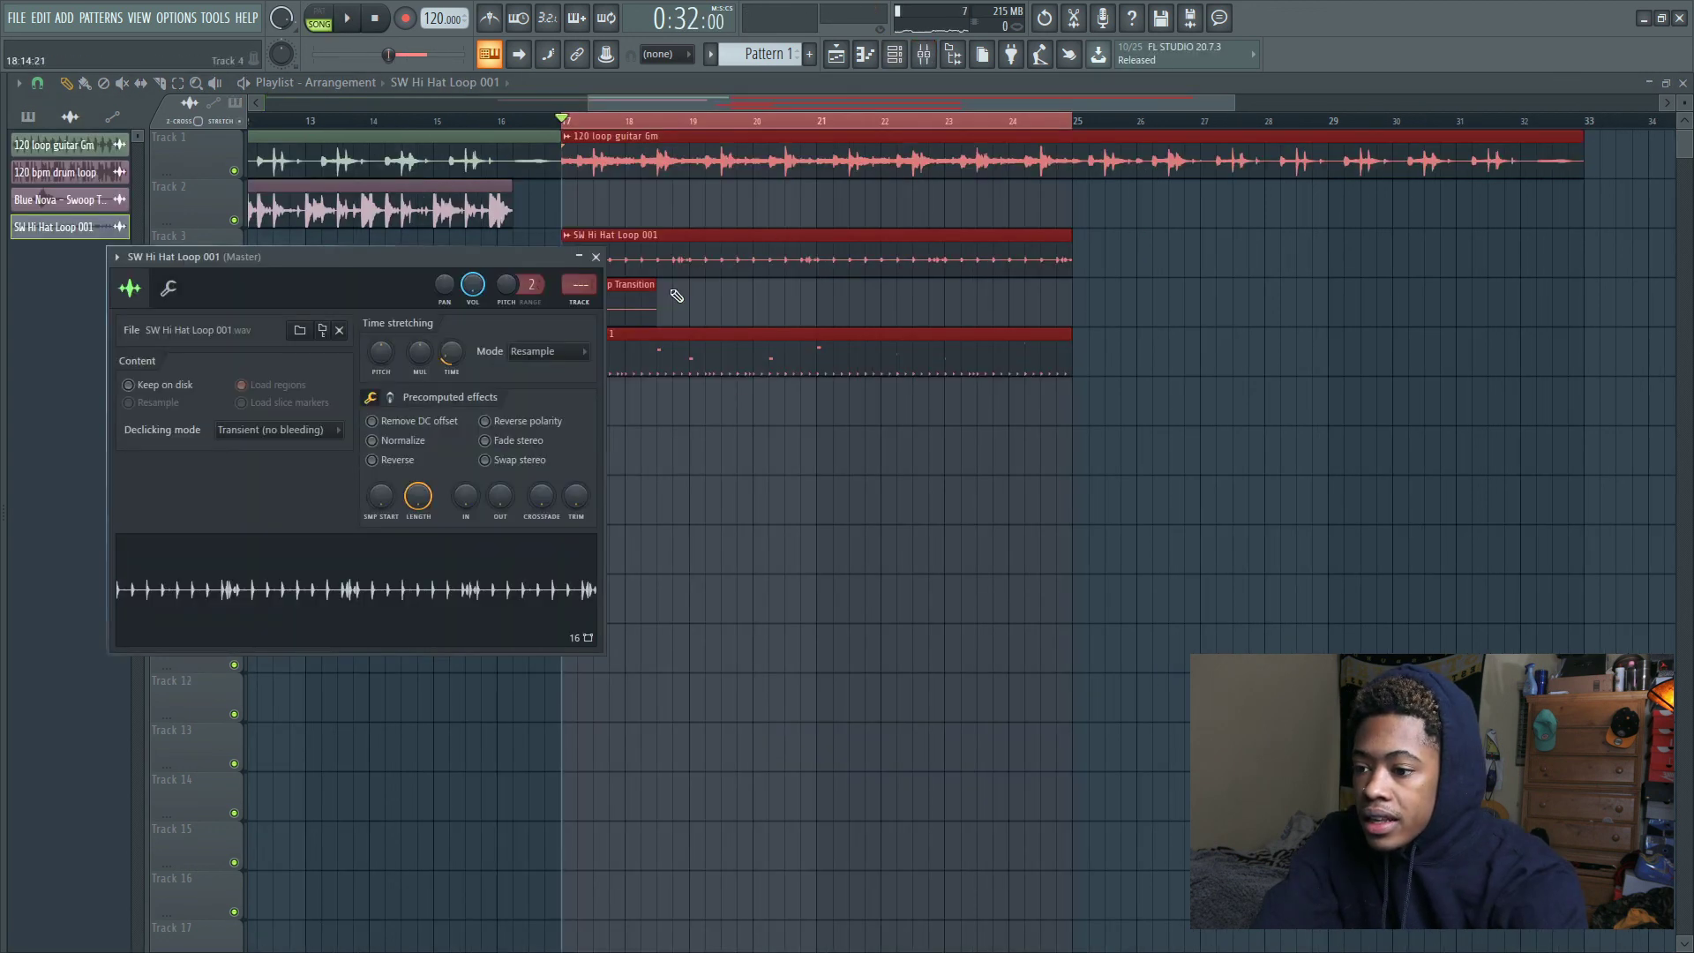
{"action": "left_click", "coordinate": [596, 257]}
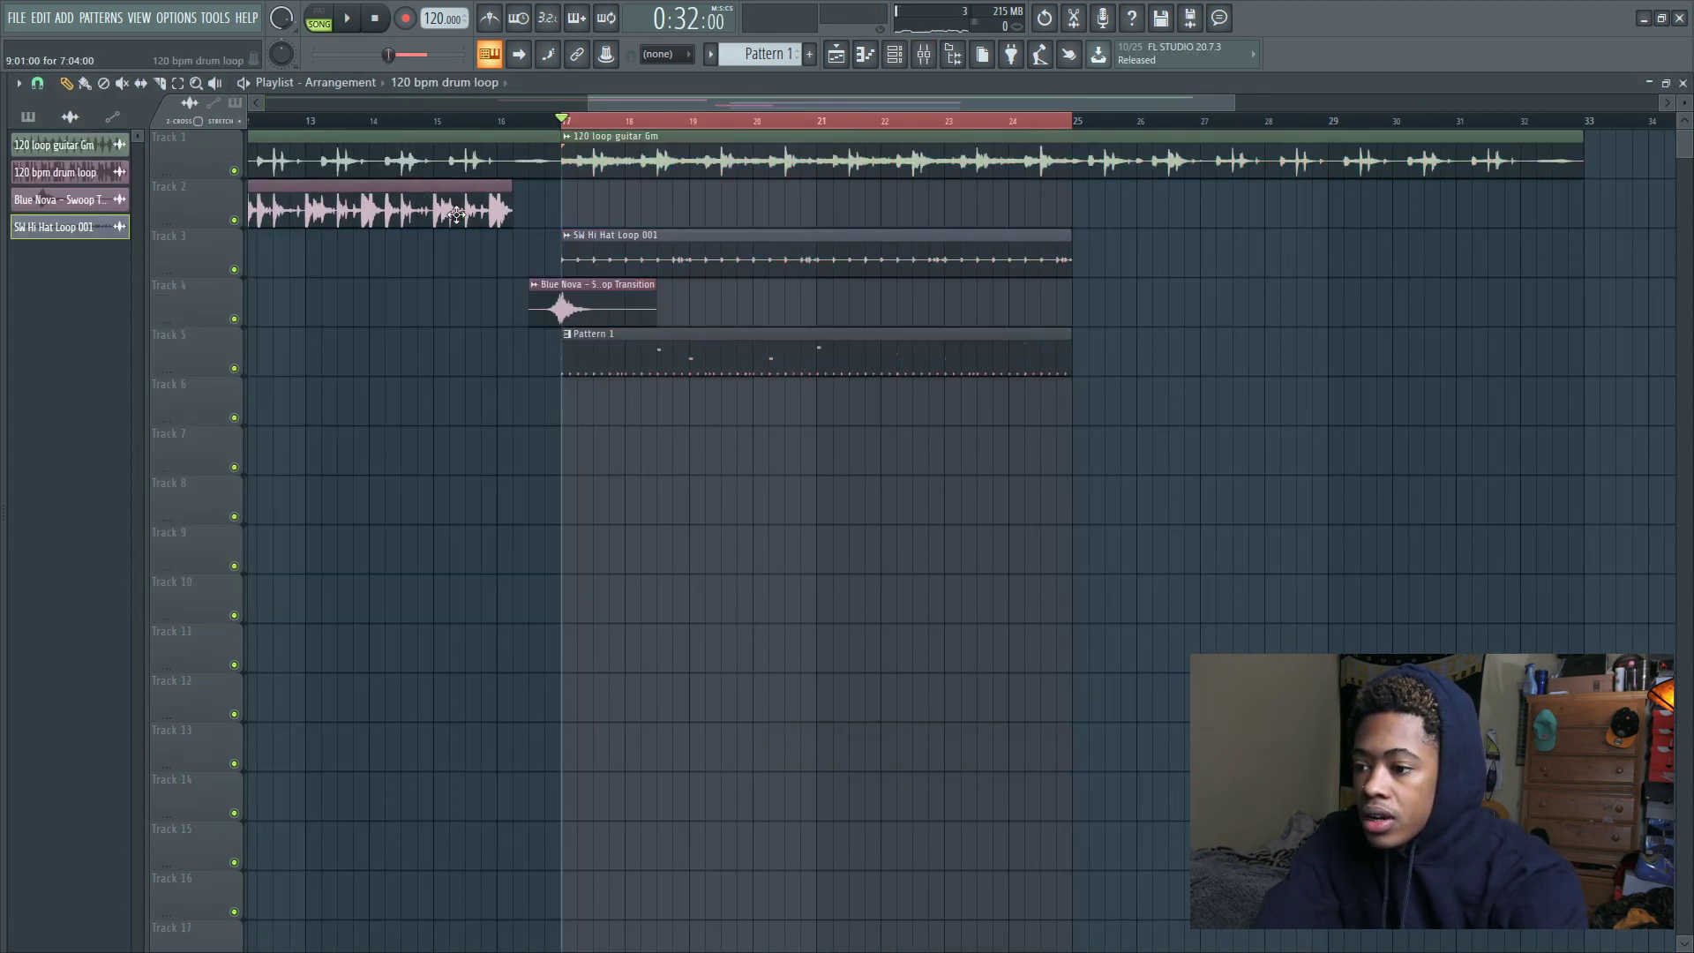
{"action": "double_click", "coordinate": [499, 207]}
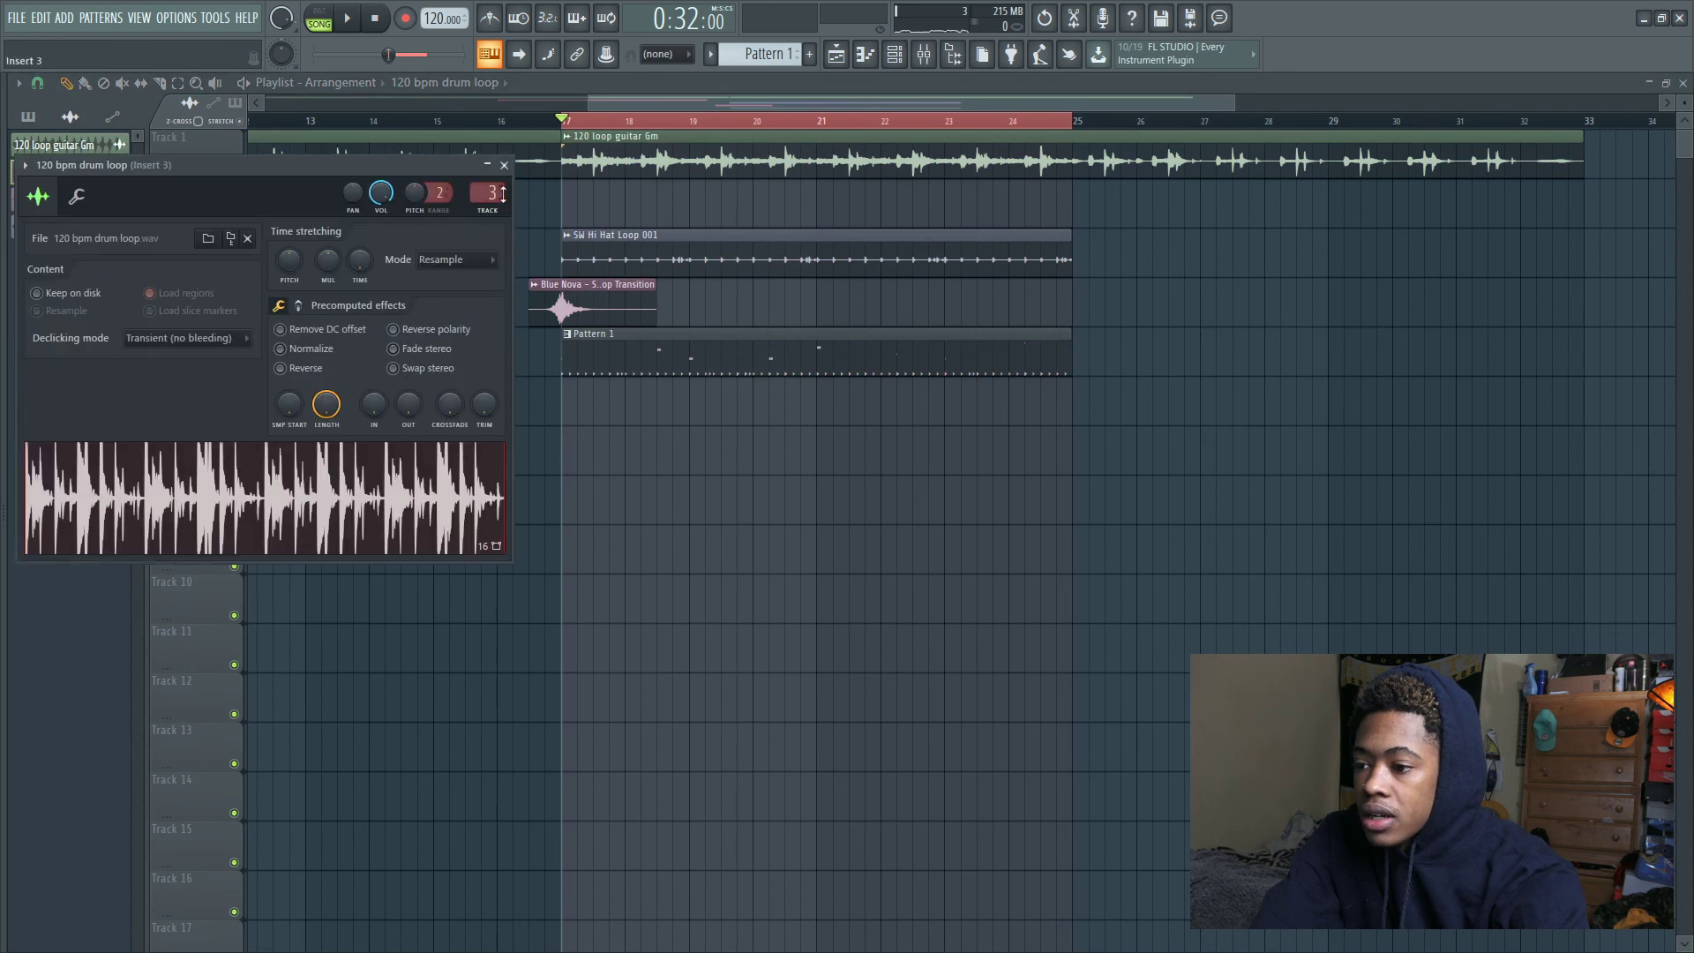
{"action": "left_click", "coordinate": [505, 165]}
{"action": "left_click", "coordinate": [924, 55]}
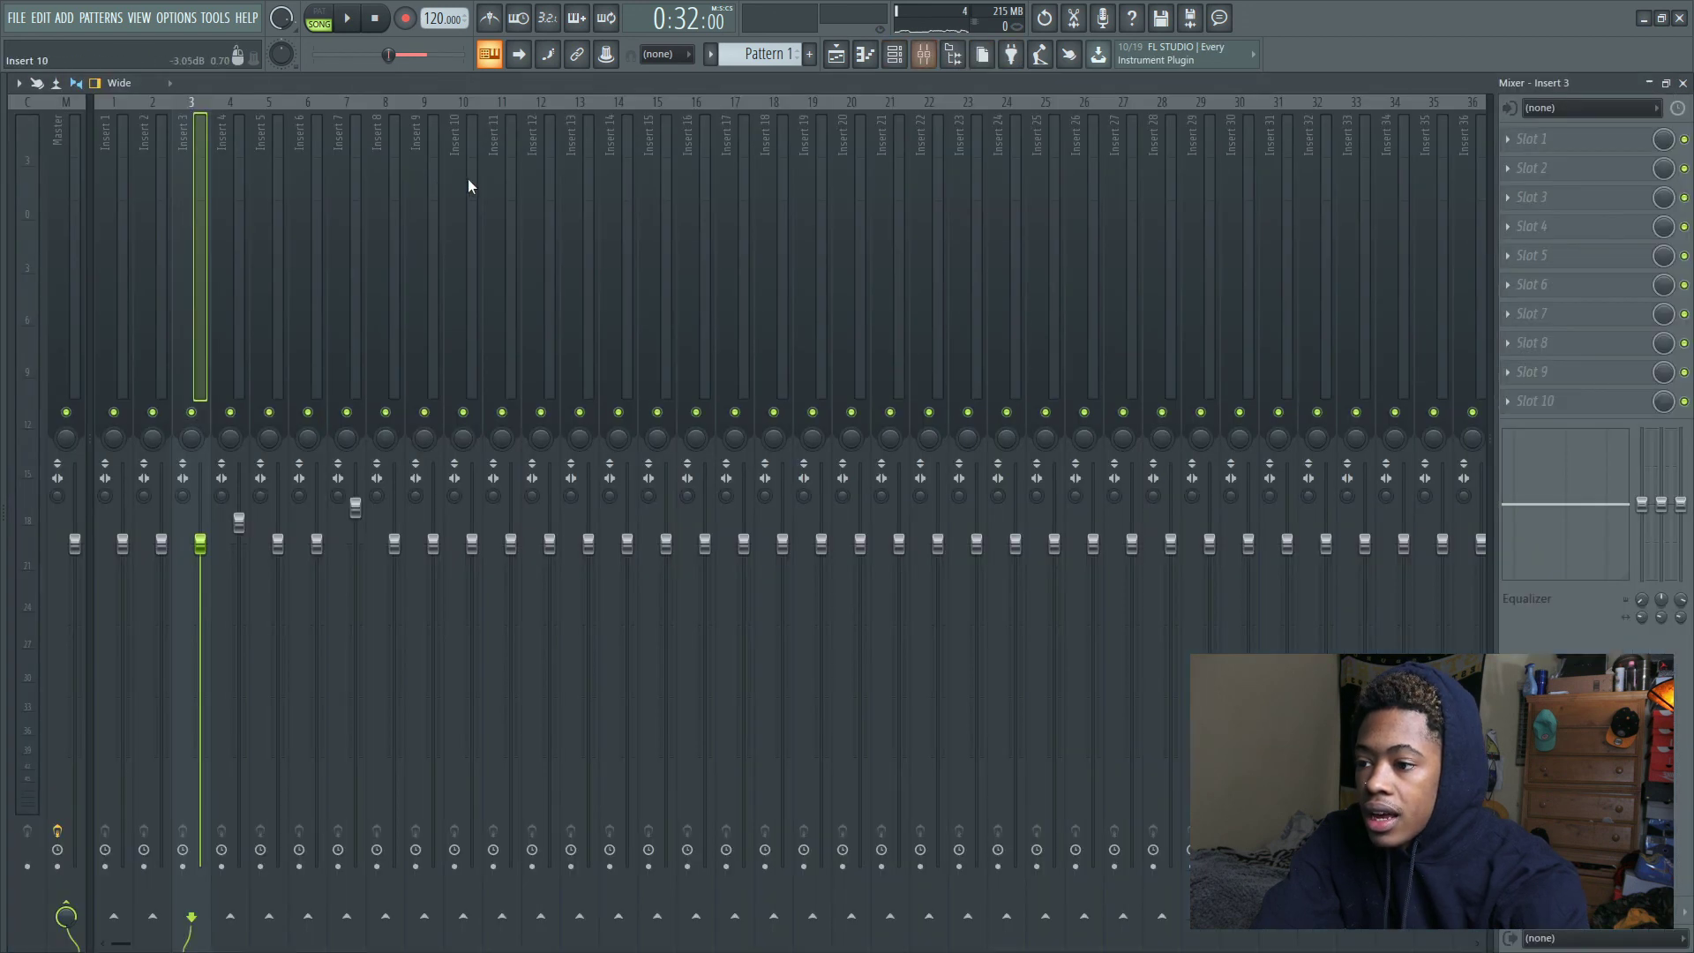
{"action": "left_click", "coordinate": [170, 163]}
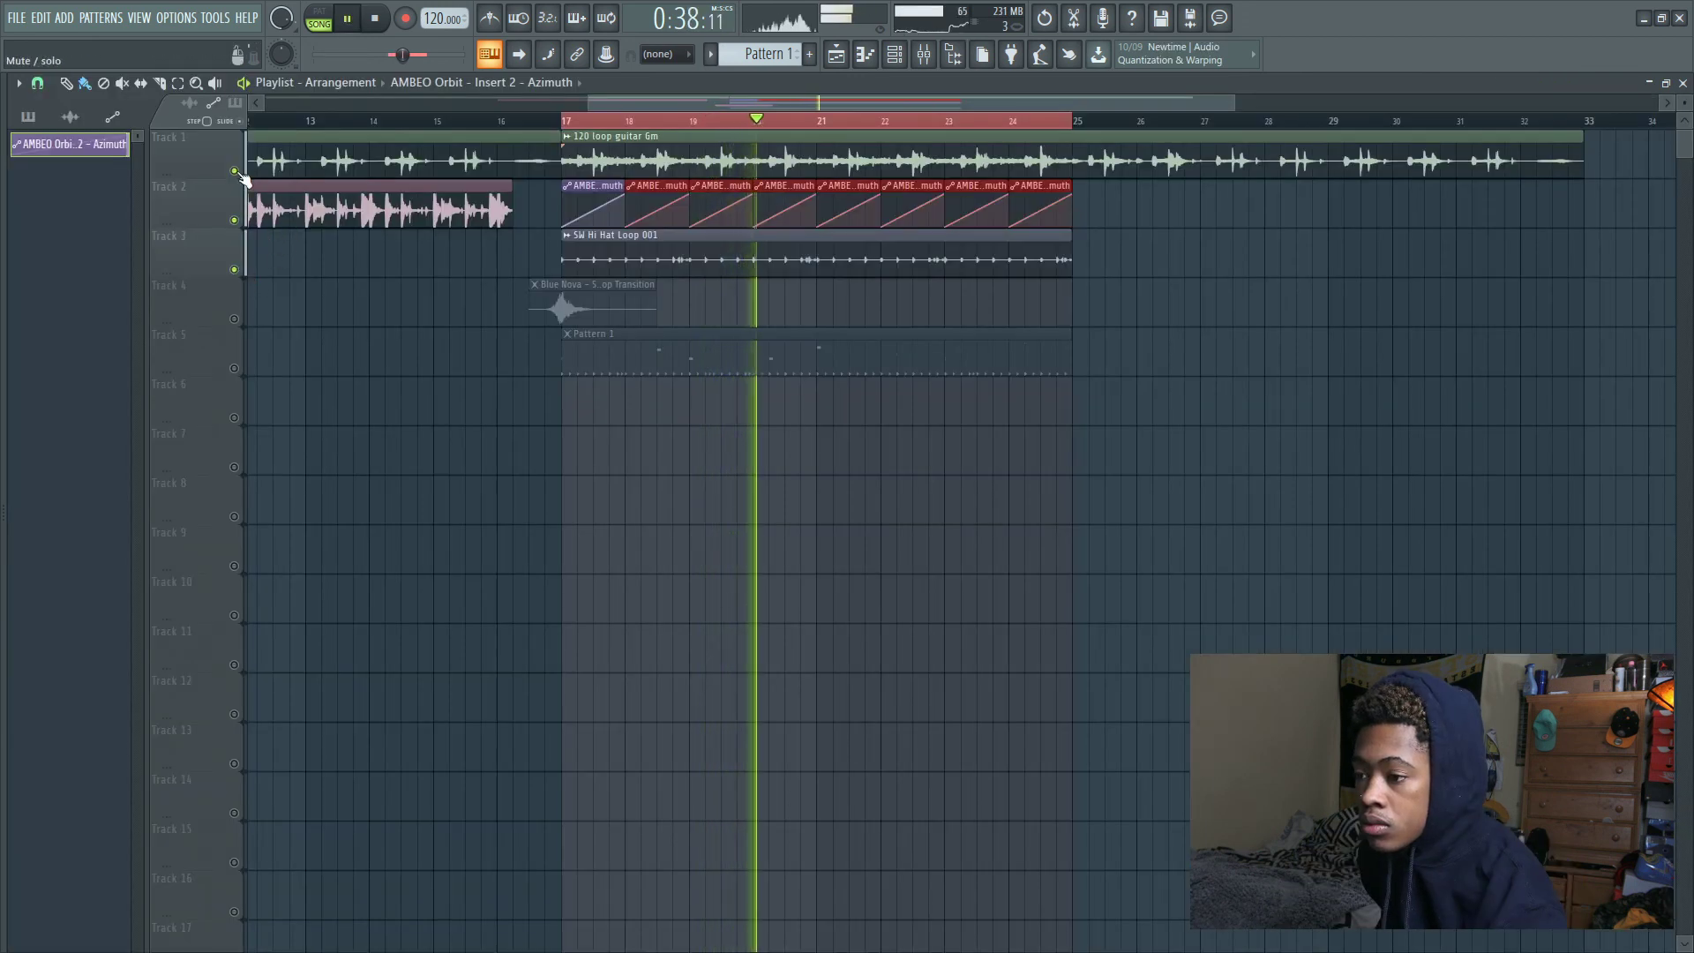
Mute the 120 loop guitar on Track 1 during song playback
{"action": "left_click", "coordinate": [236, 171]}
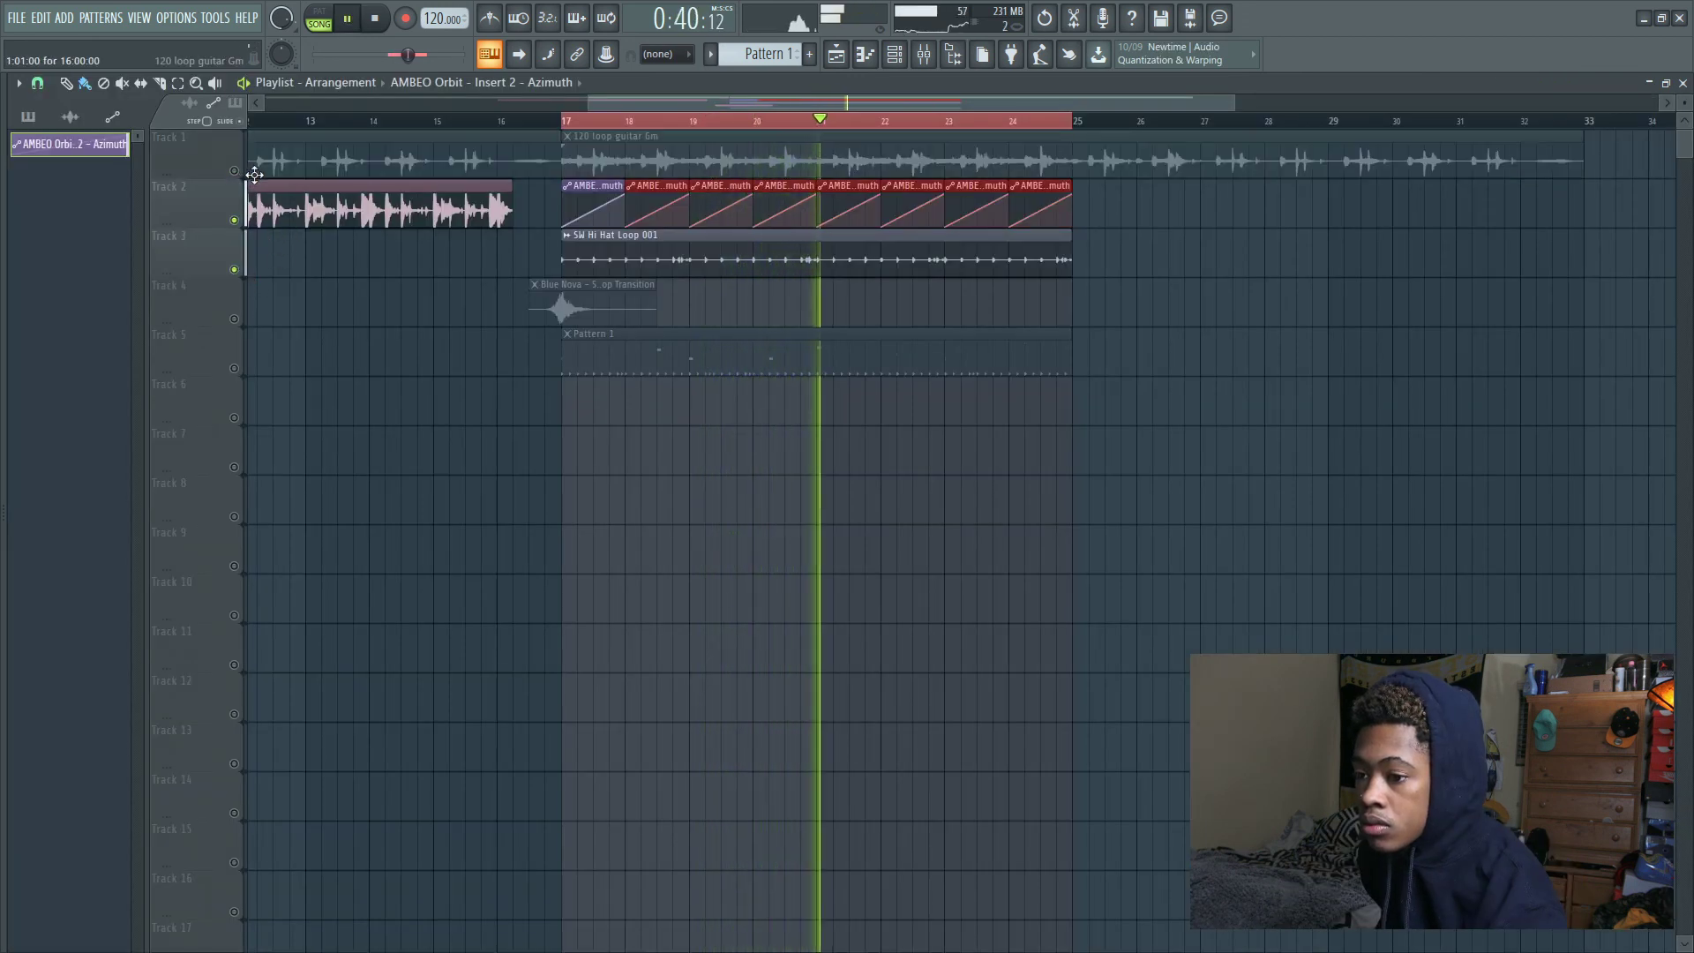
Unmute the guitar loop on Track 1, the swoop transition on Track 4 and Pattern 1 on Track 5, then stop playback
{"action": "left_click", "coordinate": [235, 171]}
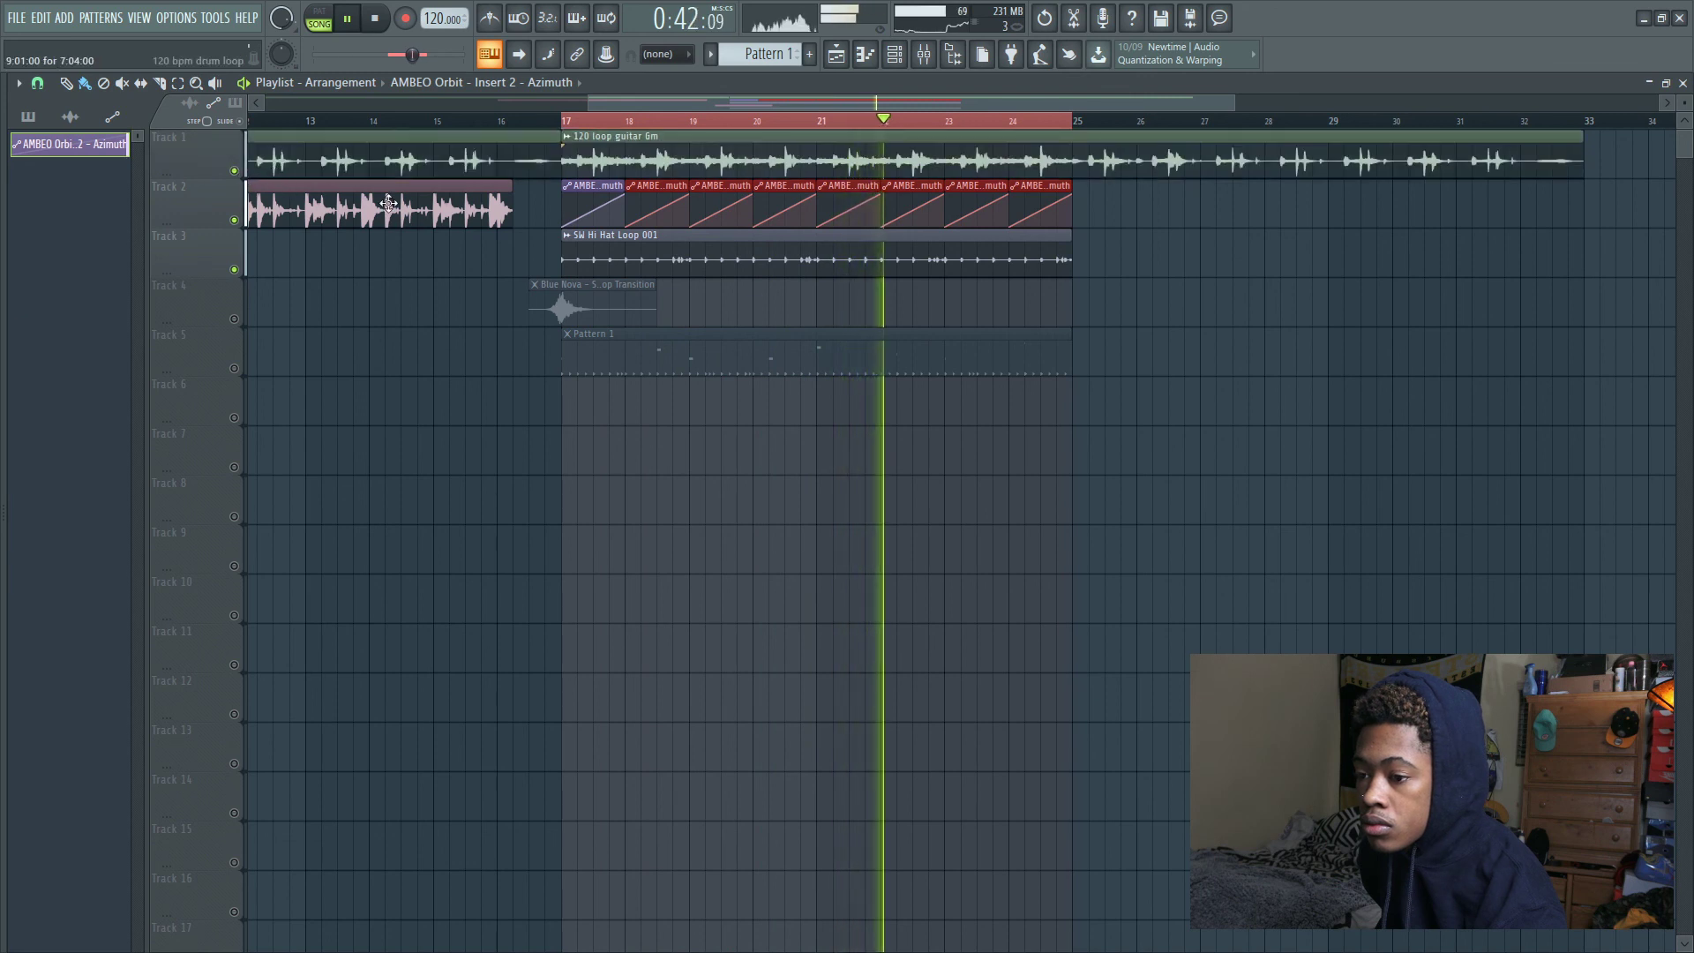
{"action": "left_click", "coordinate": [234, 318]}
{"action": "left_click", "coordinate": [233, 368]}
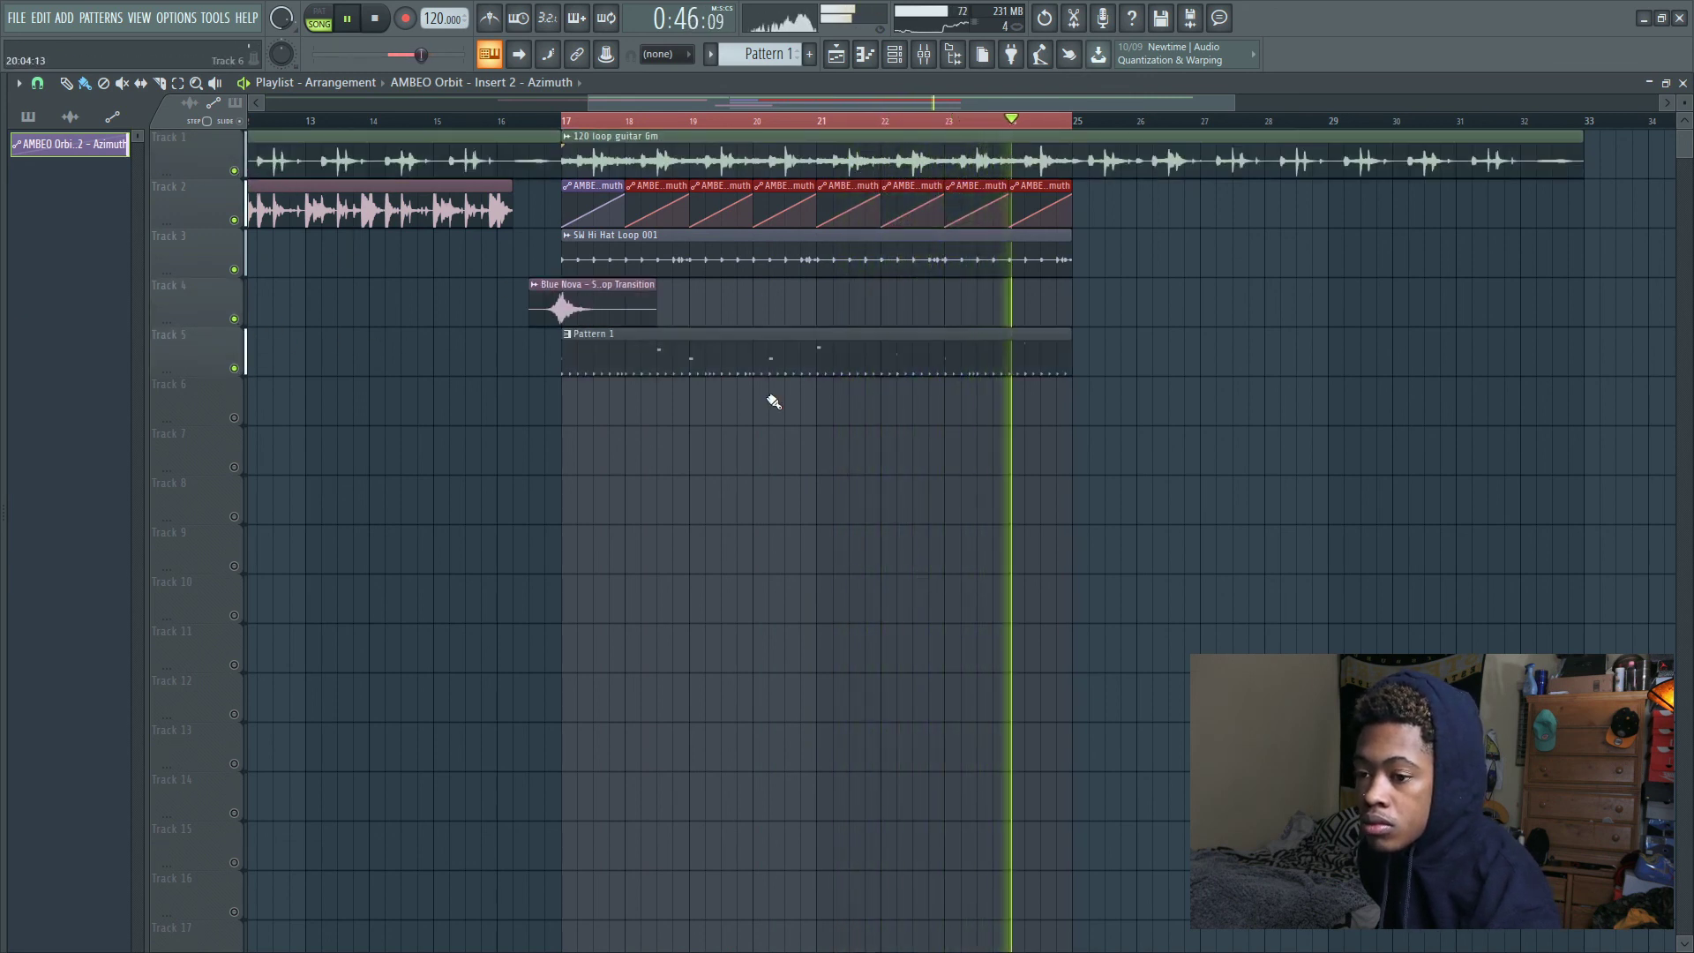
{"action": "scroll", "coordinate": [953, 132], "scroll_direction": "down", "scroll_amount": 3}
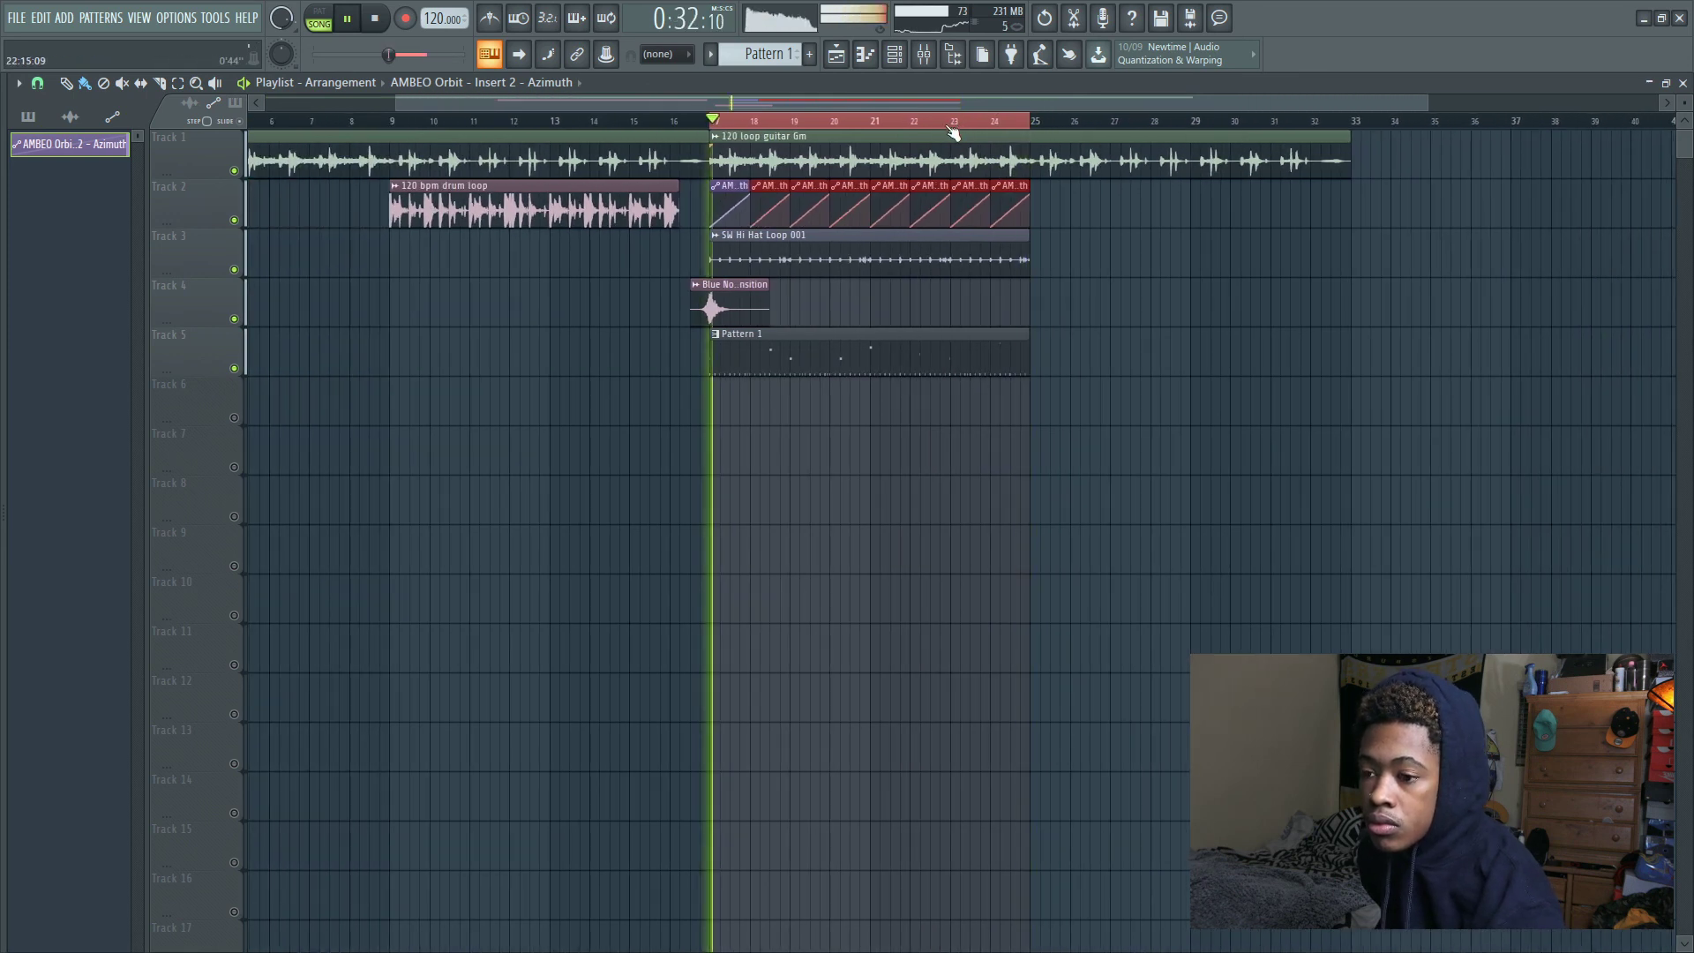
{"action": "key", "text": "space"}
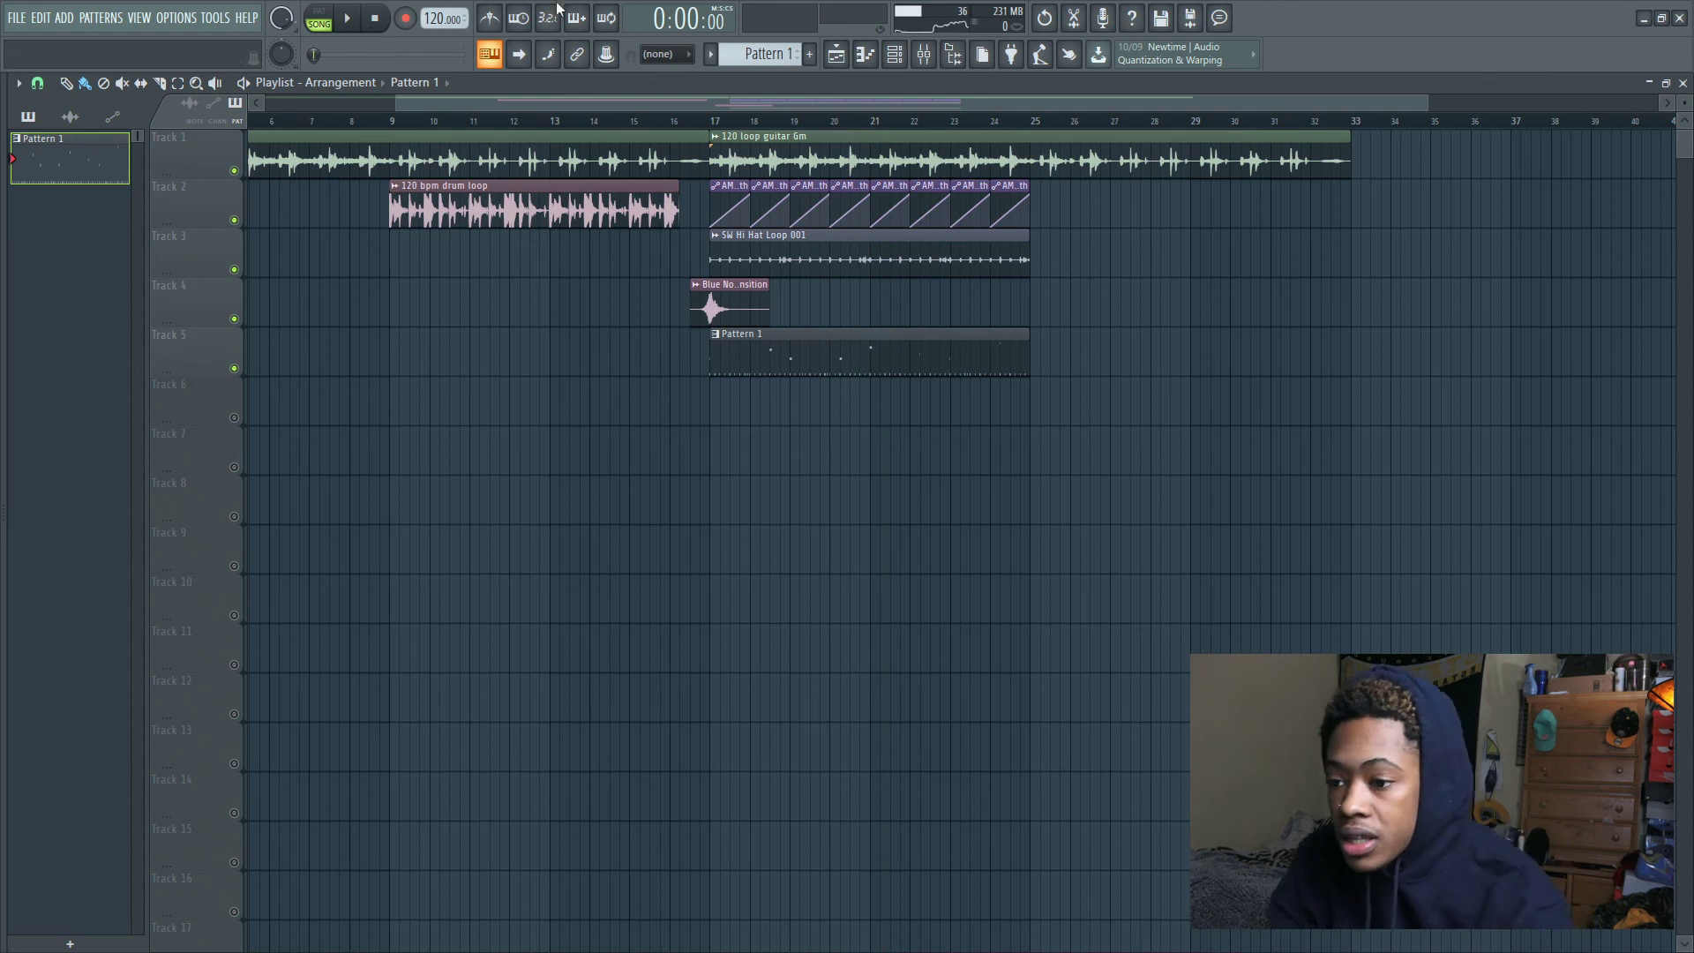
Add a Blue Nova - Swoop Transition clip on Track 4, starting just before bar 97 where the final drum loop section begins
{"action": "scroll", "coordinate": [784, 134], "scroll_direction": "up", "scroll_amount": 2}
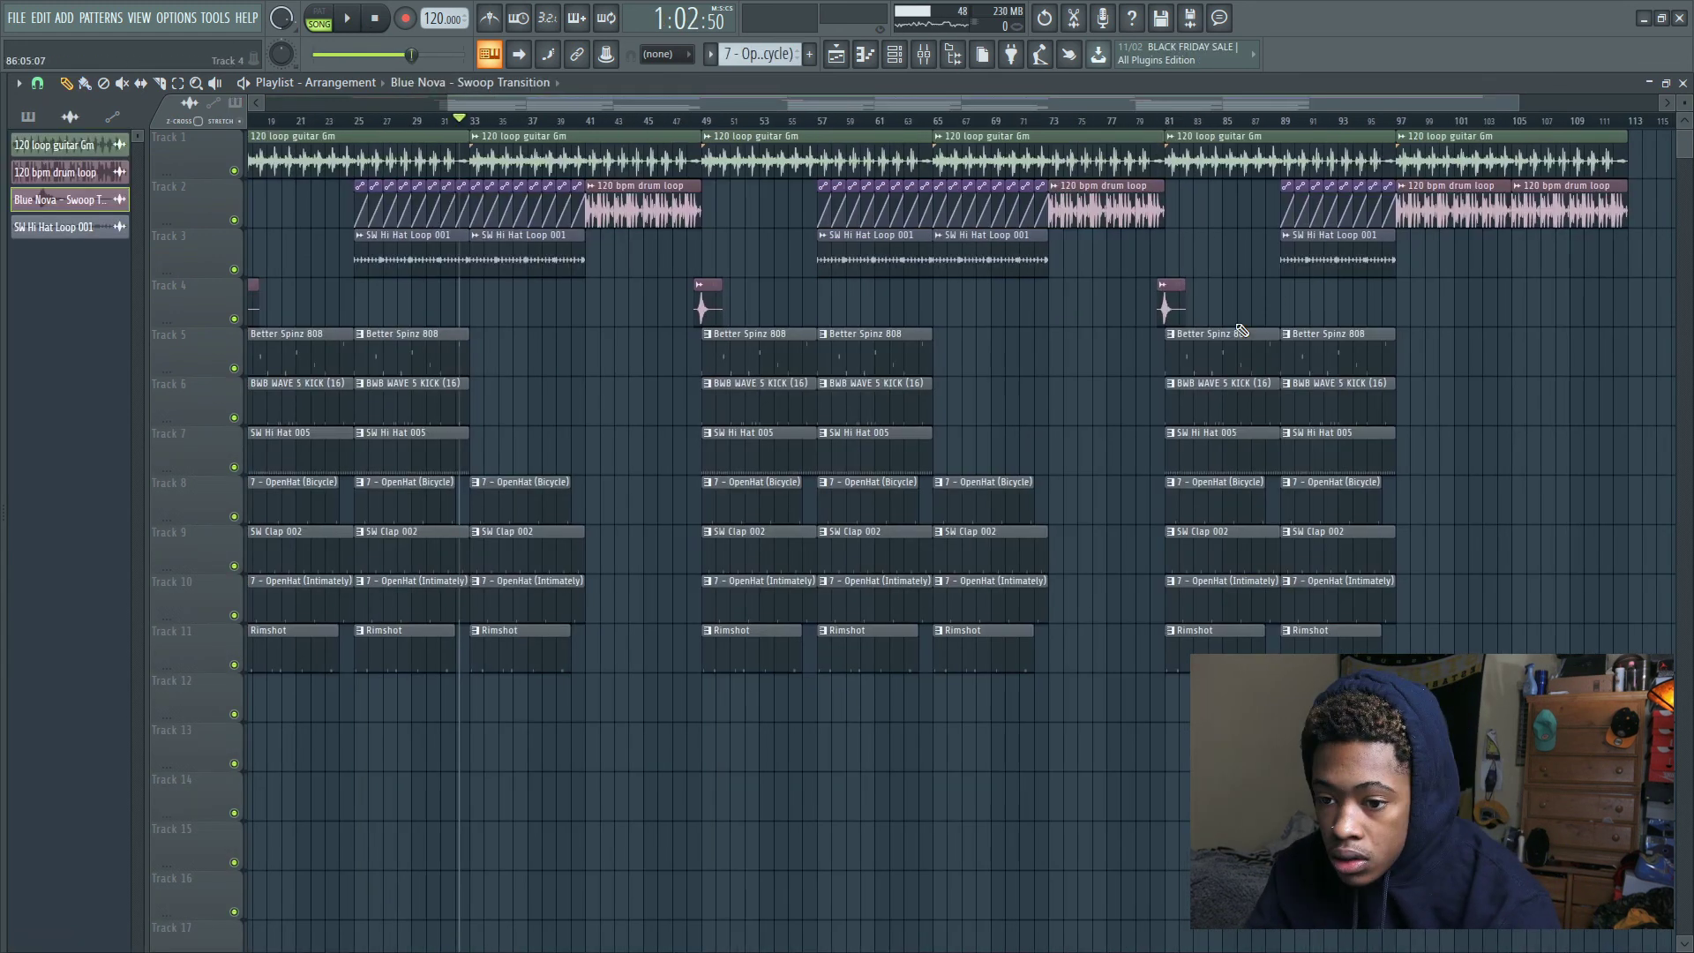
{"action": "left_click", "coordinate": [1405, 301]}
{"action": "left_click_drag", "start_coordinate": [1407, 302], "coordinate": [1400, 302]}
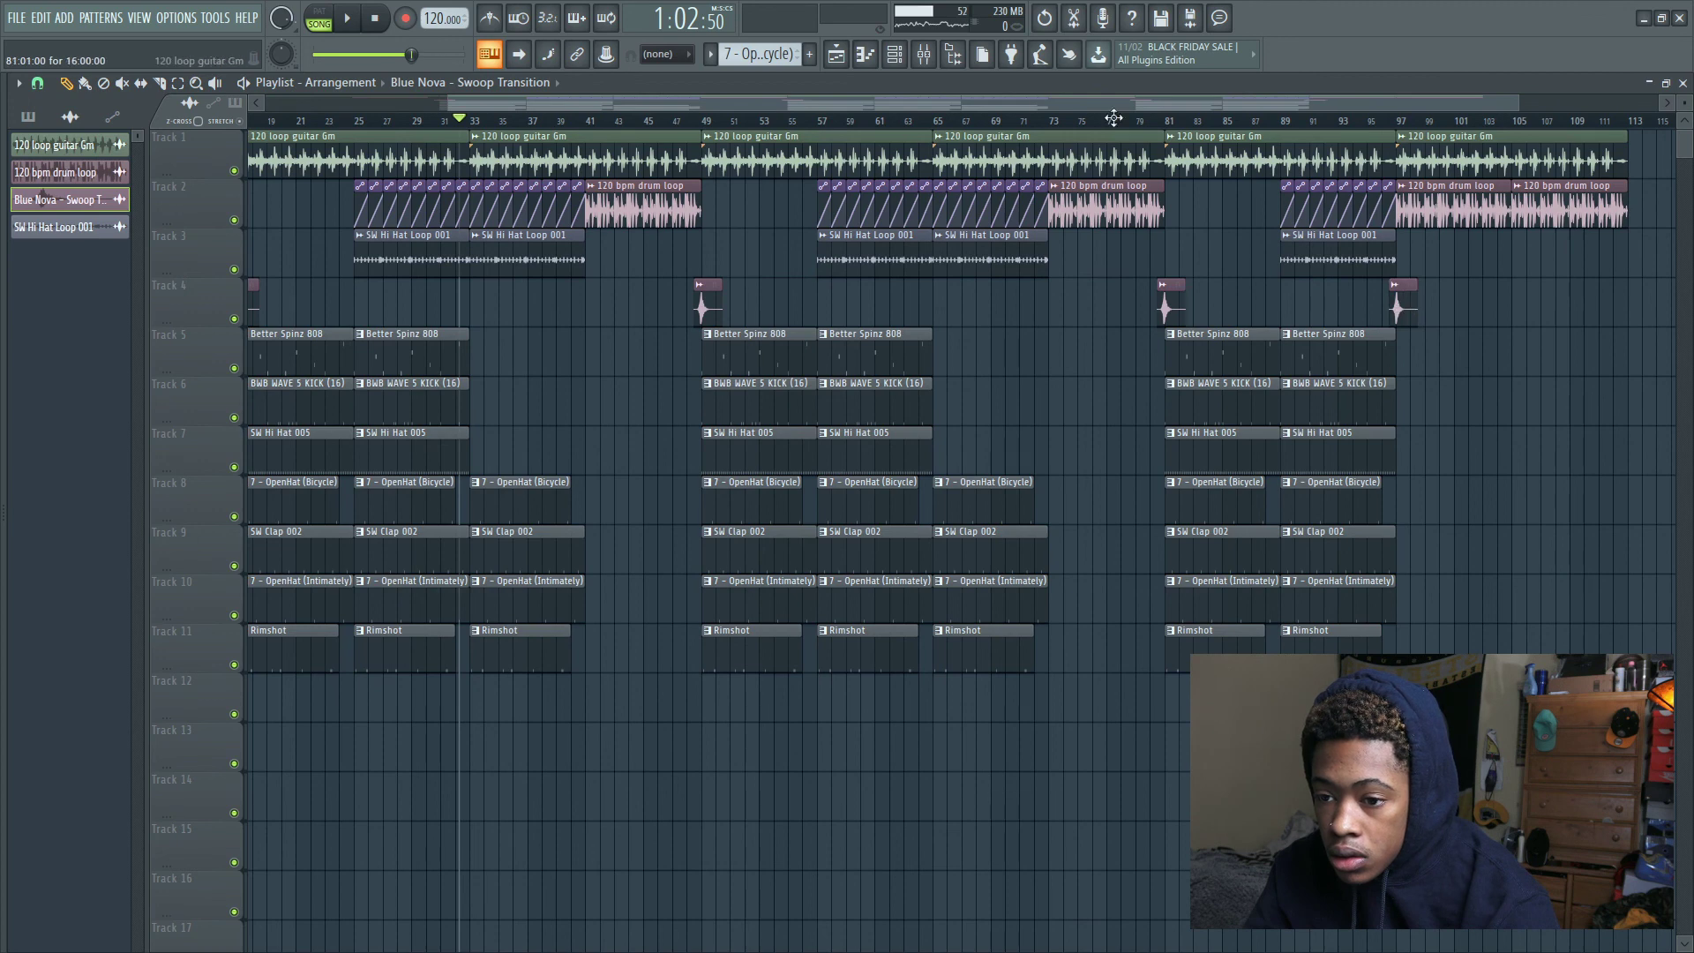
{"action": "scroll", "coordinate": [454, 137], "scroll_direction": "down", "scroll_amount": 2}
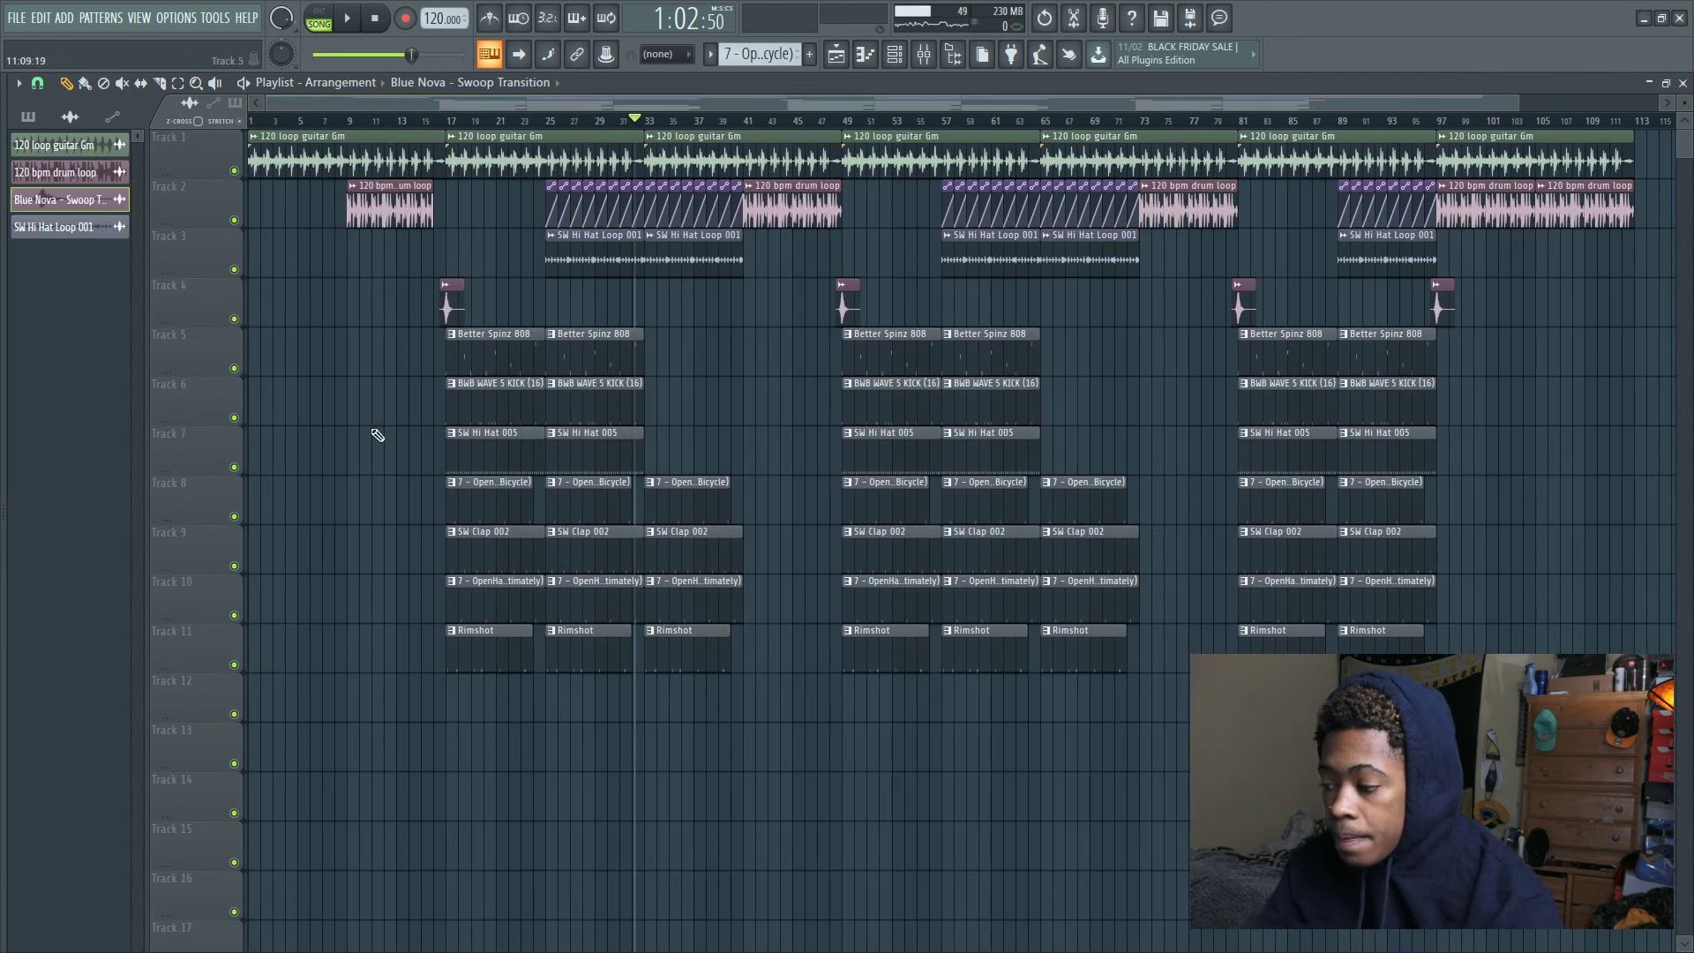